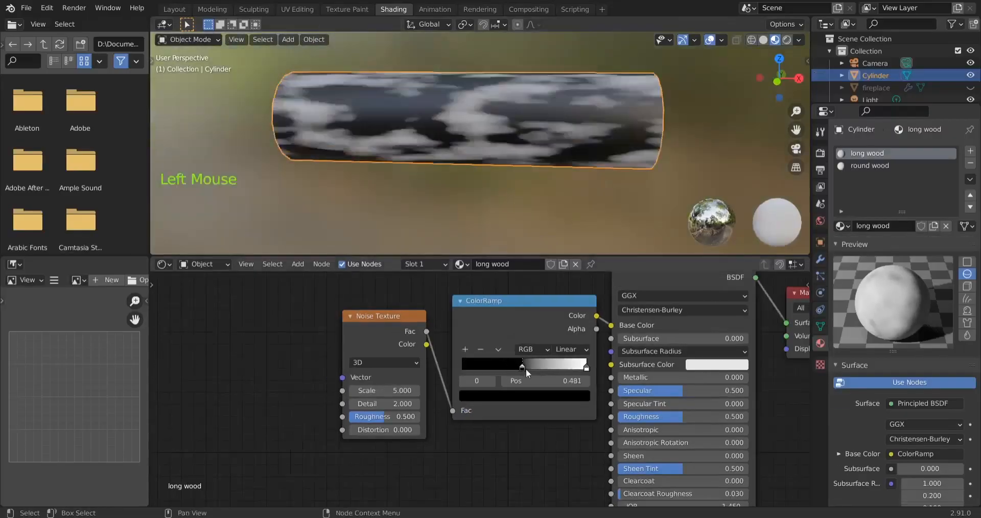
Step: Adjust the black stop of the ColorRamp node in the long wood material
left_click_drag(526, 369, 586, 367)
left_click(524, 396)
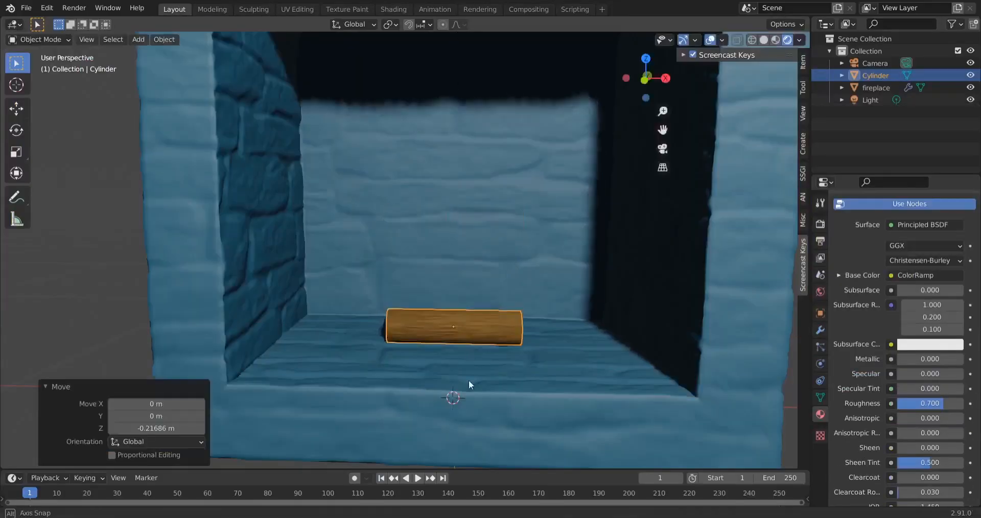
Step: Duplicate the wooden log inside the fireplace and rotate the copies into a leaning pile
key("shift+d")
key("r")
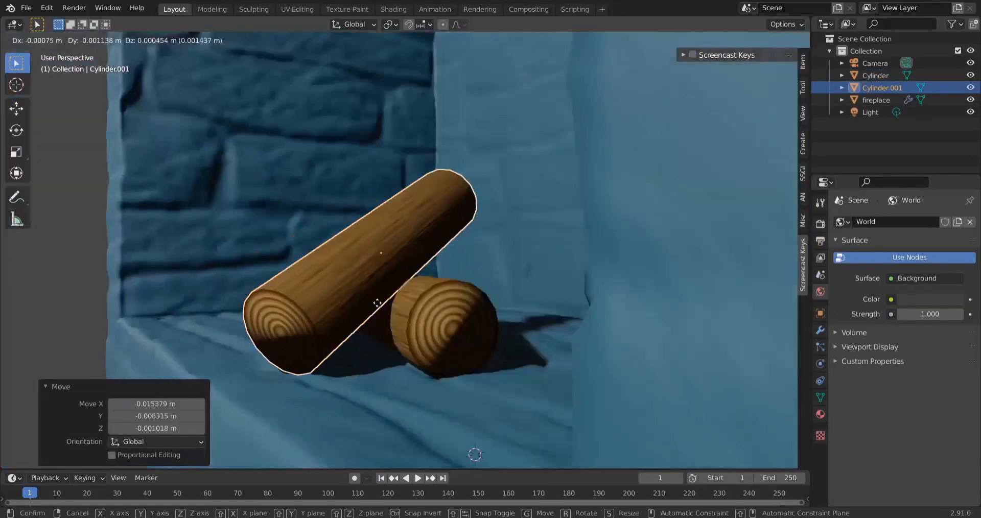
key("shift+d")
key("r")
left_click(437, 358)
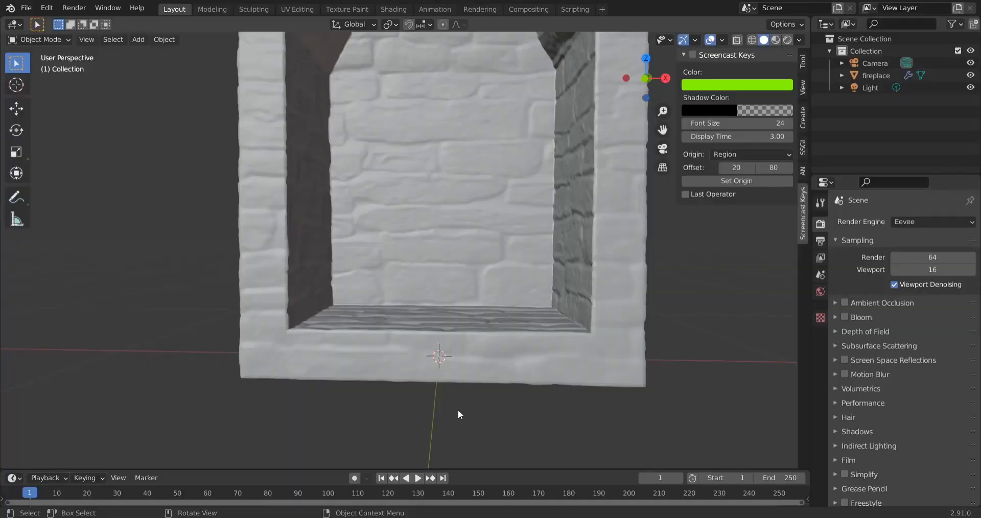
Step: Add a cylinder mesh with 16 vertices to the scene
key("shift+a")
mouse_move(567, 274)
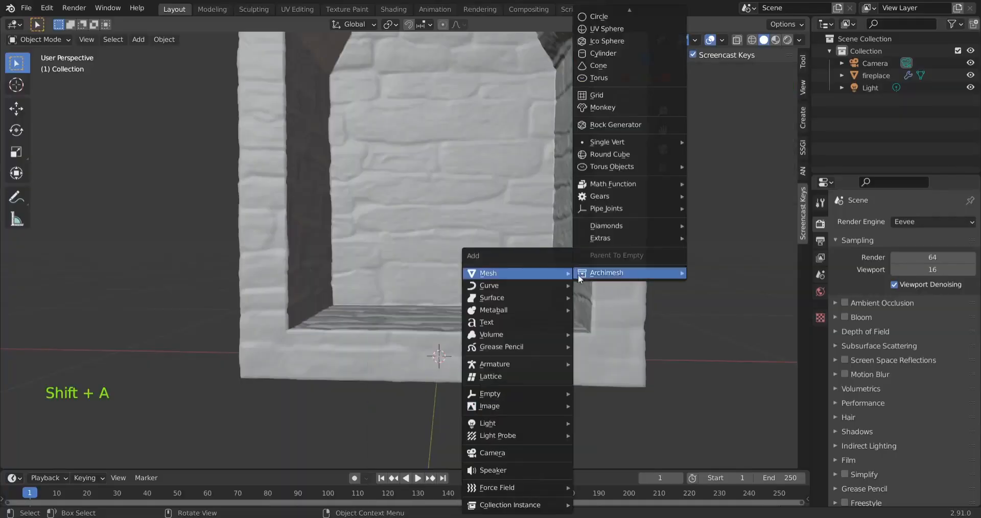
left_click(614, 54)
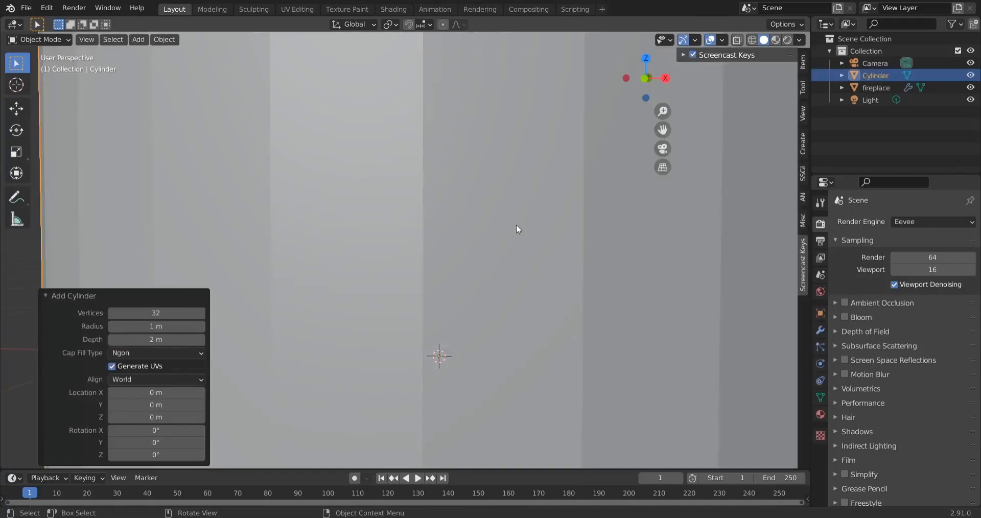
scroll(516, 224, "down", 8)
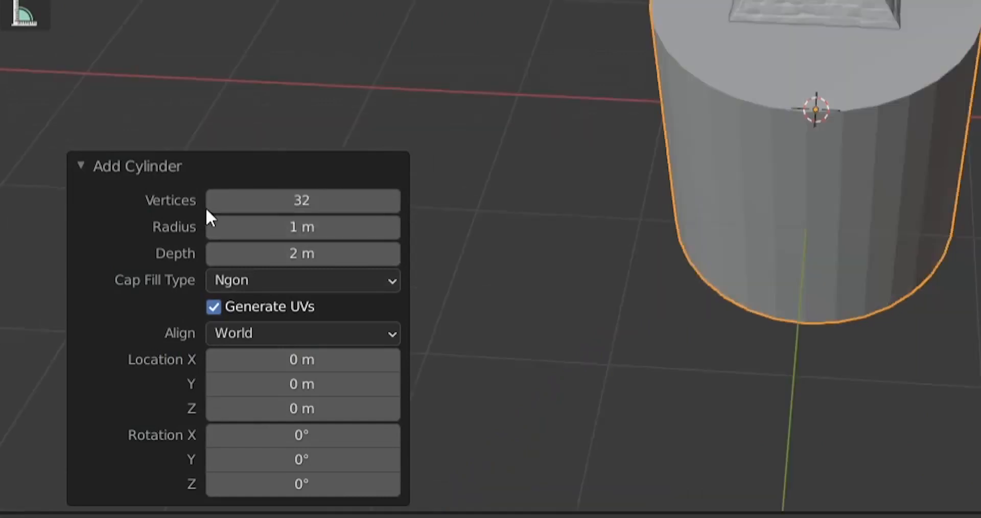
left_click(295, 201)
type("16")
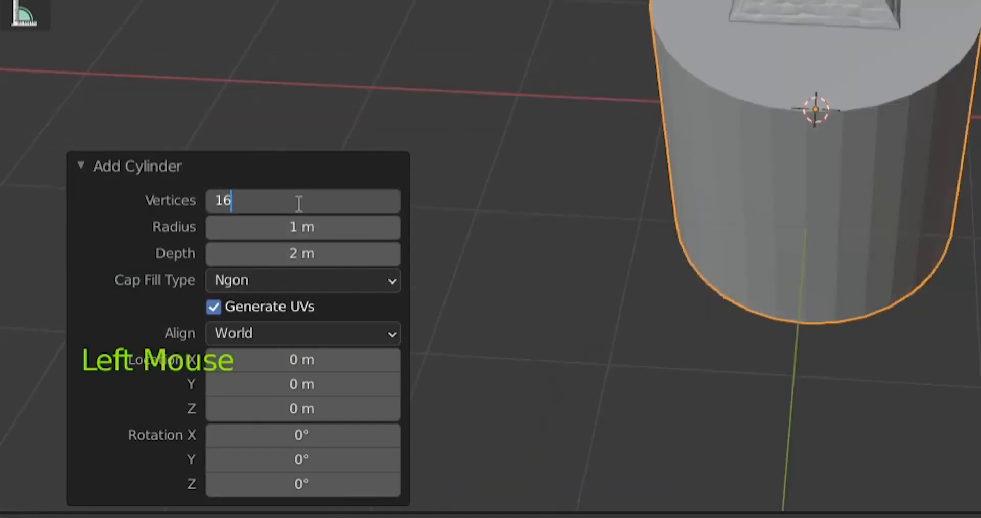
key("Return")
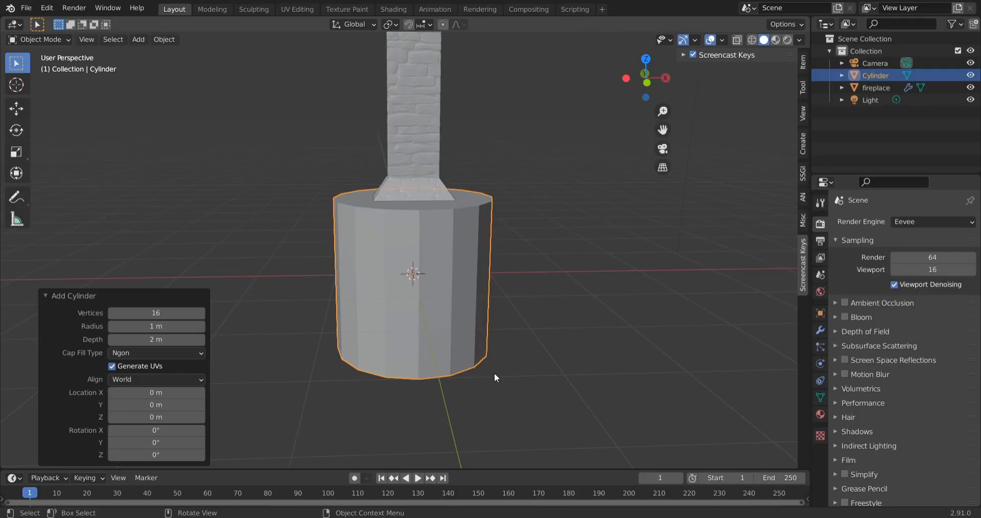
Step: Scale the cylinder down uniformly to about 0.193 and raise it about 0.37 m along Z inside the fireplace
middle_click_drag(495, 376, 475, 400)
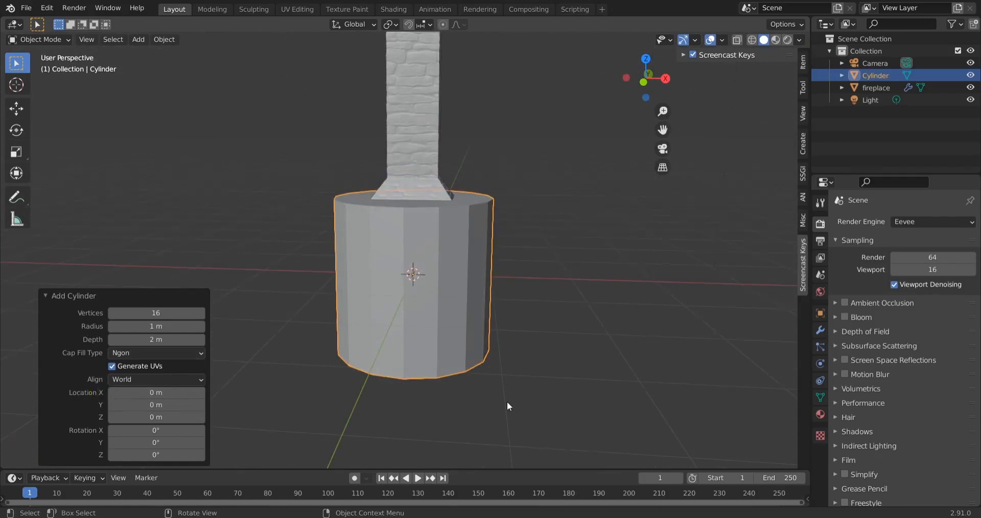
key("s")
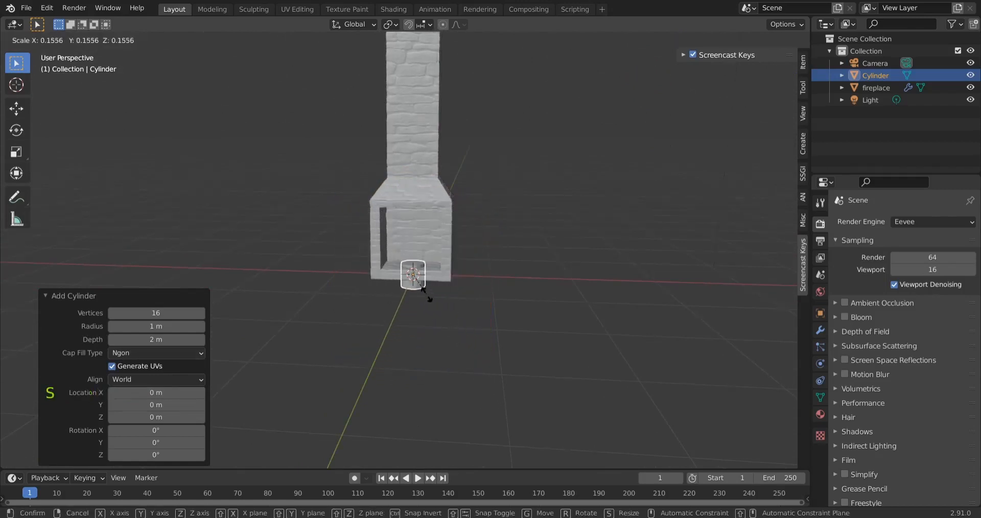
left_click(442, 286)
scroll(403, 339, "up", 7)
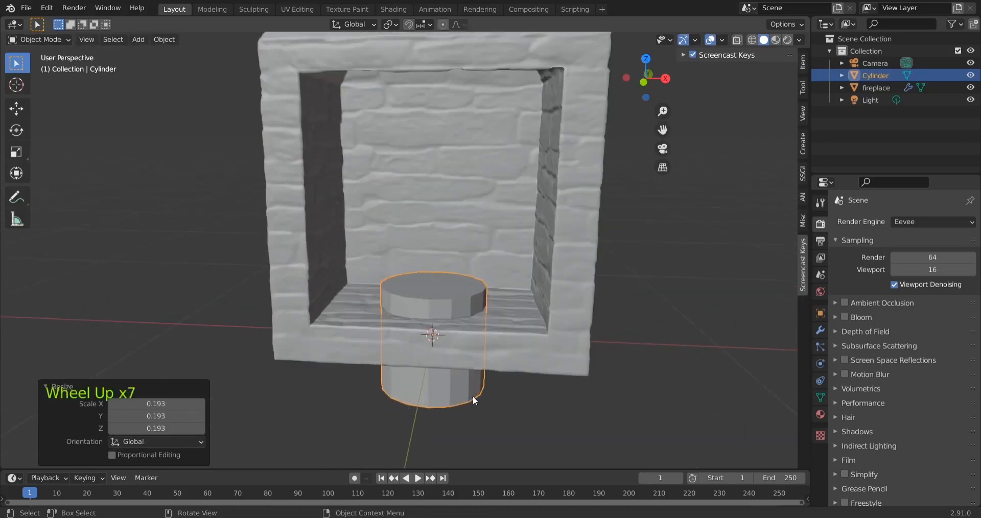
key("g")
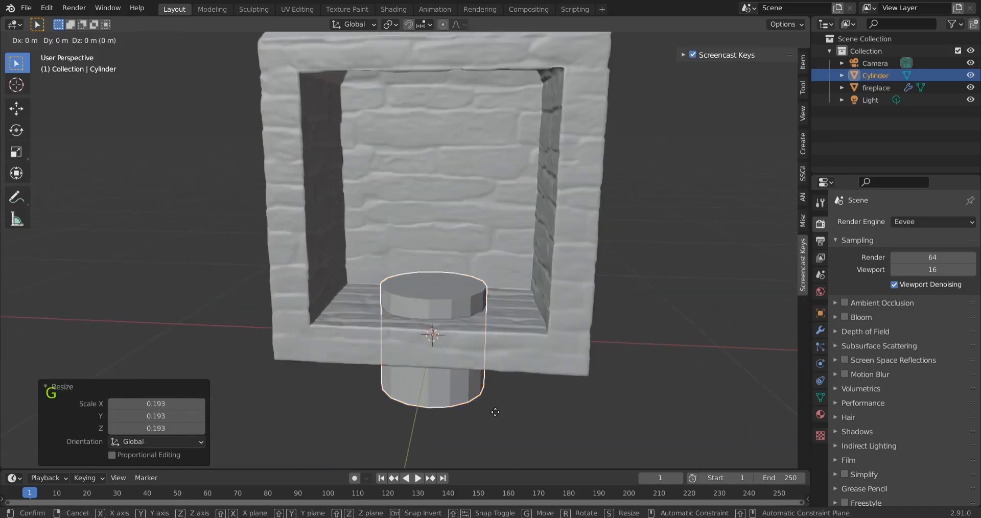
key("z")
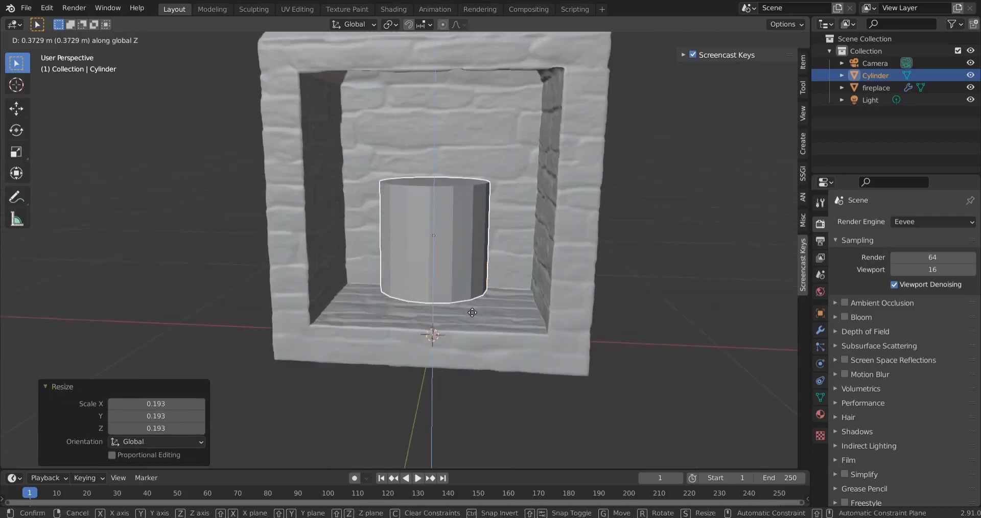
left_click(473, 317)
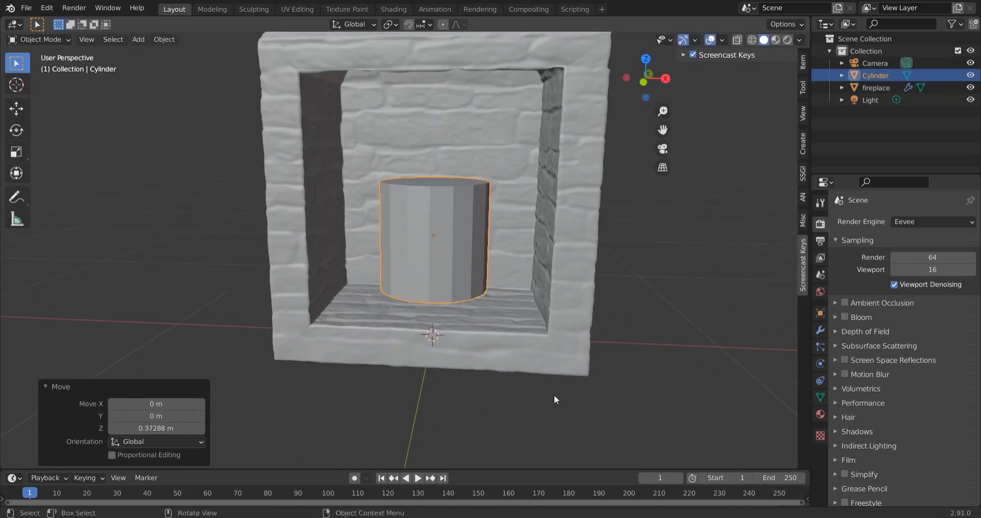
Step: Thin the cylinder by a factor of about 0.16 in X and Y, and shorten it by about 0.62 along Z
key("s")
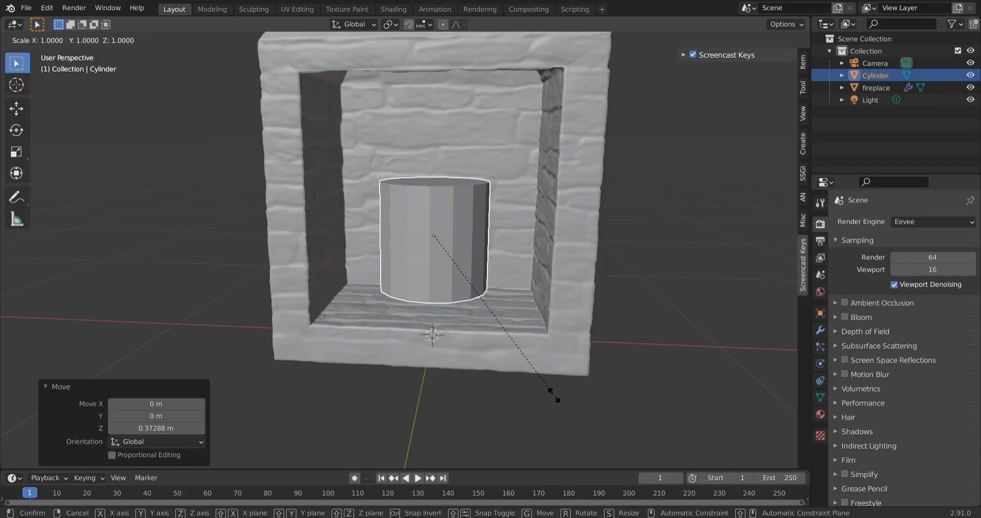
right_click(556, 397)
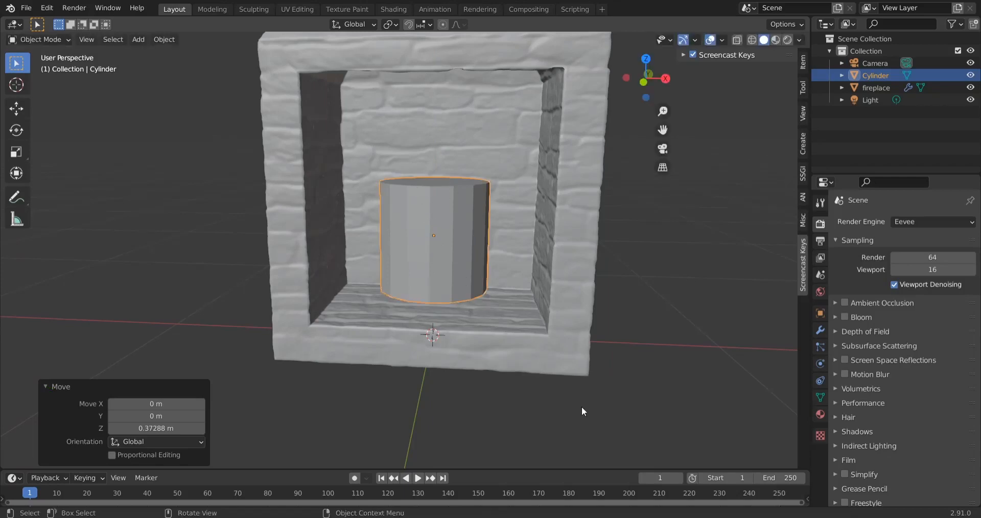
key("s")
key("shift+z")
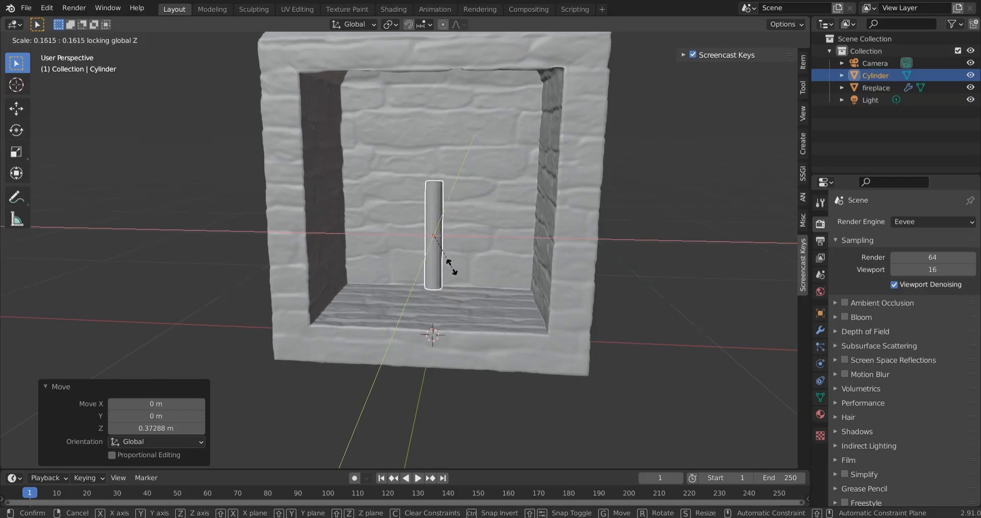
left_click(452, 267)
key("s")
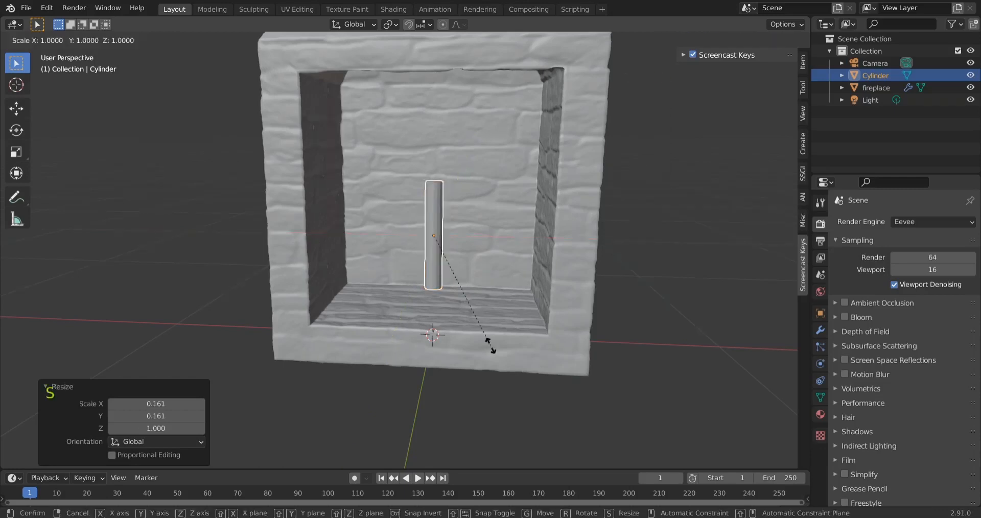
key("z")
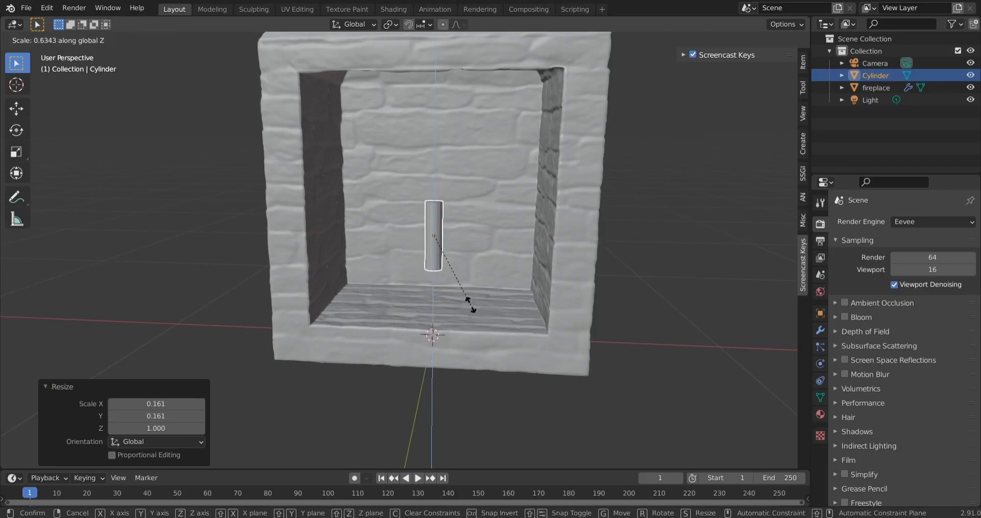
left_click(466, 305)
Step: Enlarge the cylinder uniformly by a factor of about 1.16 and rotate it 90° about the global Y axis
scroll(463, 342, "up", 2)
middle_click_drag(462, 350, 464, 324)
key("s")
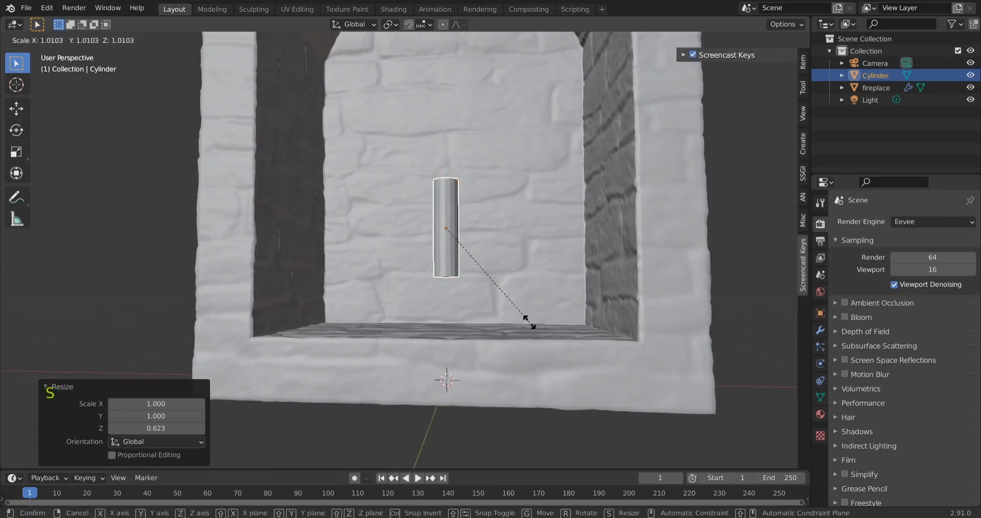
left_click(546, 331)
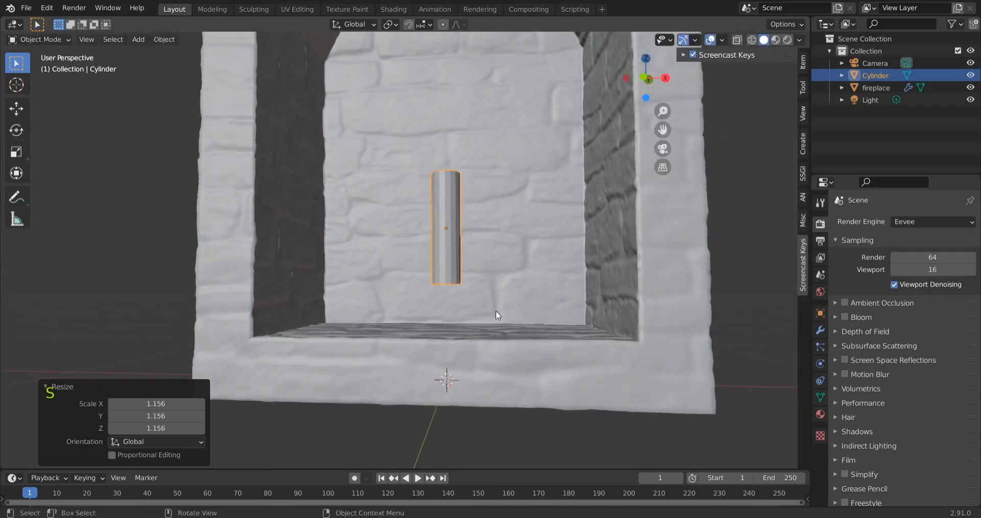
key("r")
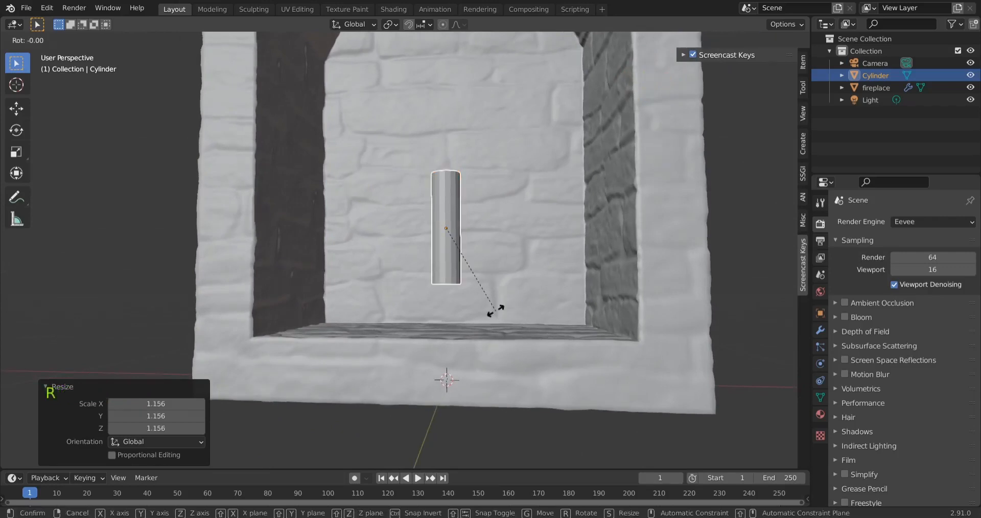
key("y")
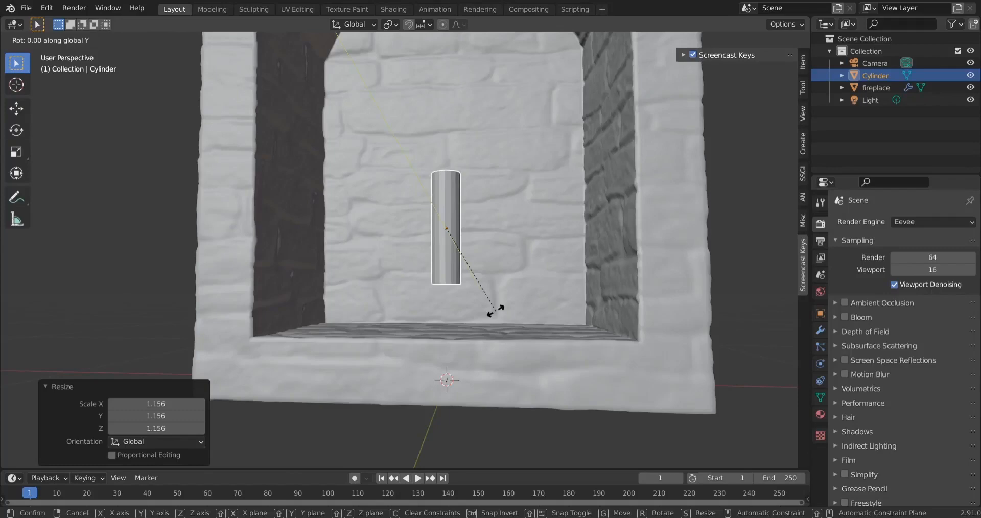
type("90")
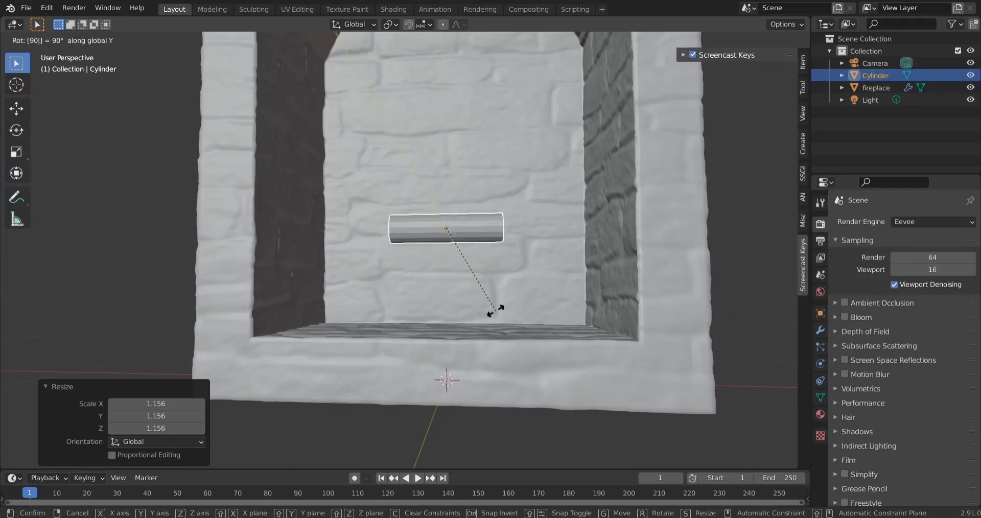
key("Return")
Step: Apply smooth shading to the horizontal cylinder
scroll(511, 296, "down", 2)
middle_click_drag(496, 289, 459, 254)
scroll(456, 242, "up", 3)
scroll(451, 241, "down", 1)
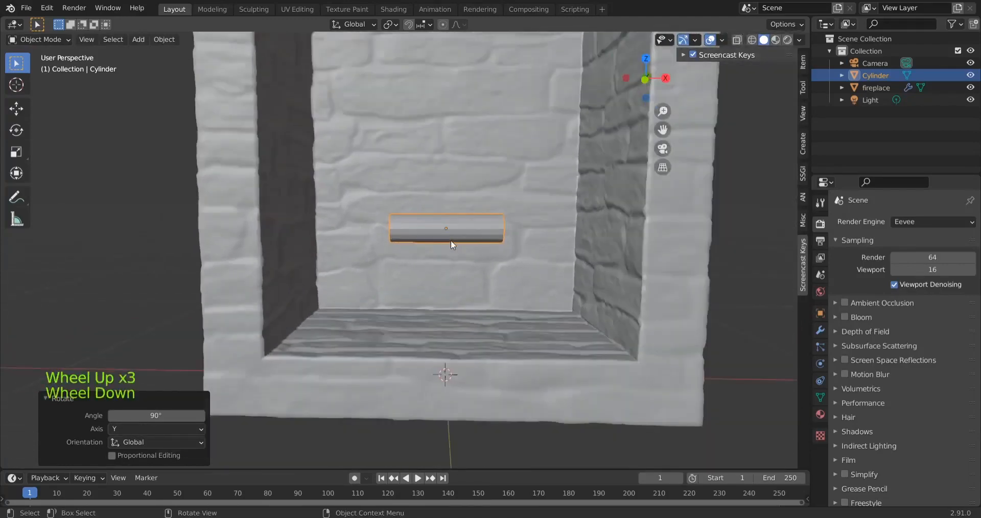
scroll(451, 240, "up", 1)
right_click(458, 225)
left_click(483, 221)
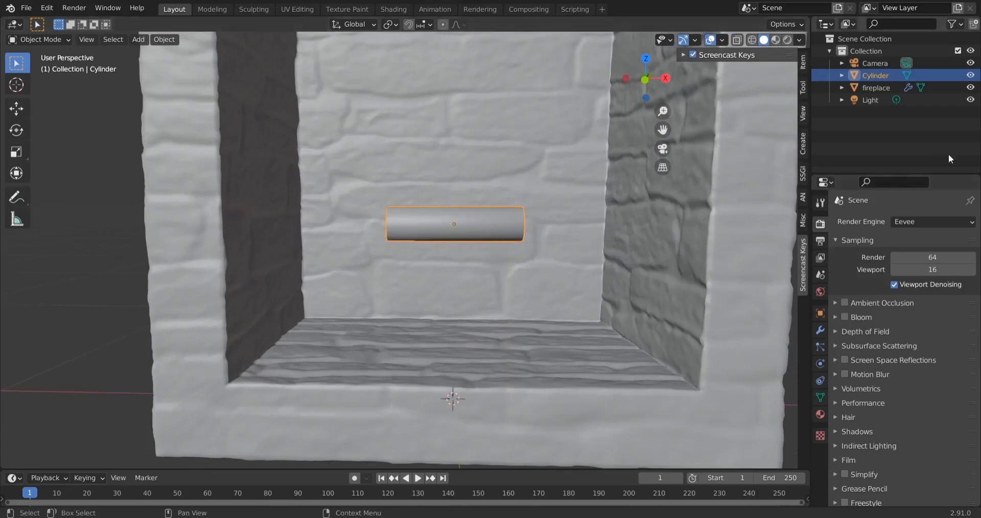
Step: Hide the fireplace object in the viewport and switch to the Shading workspace
left_click(970, 88)
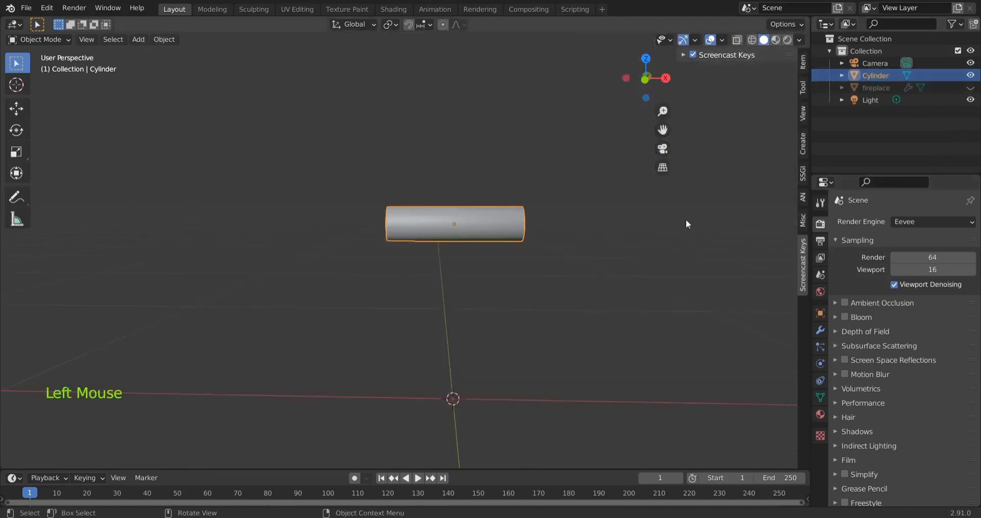
mouse_move(480, 297)
middle_mouse_down()
mouse_move(587, 287)
mouse_move(480, 295)
middle_mouse_up()
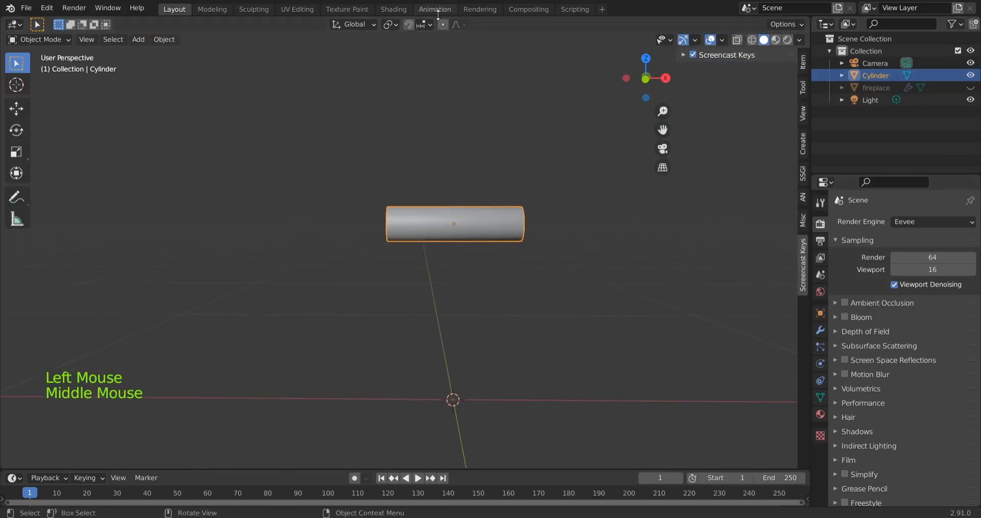
left_click(390, 8)
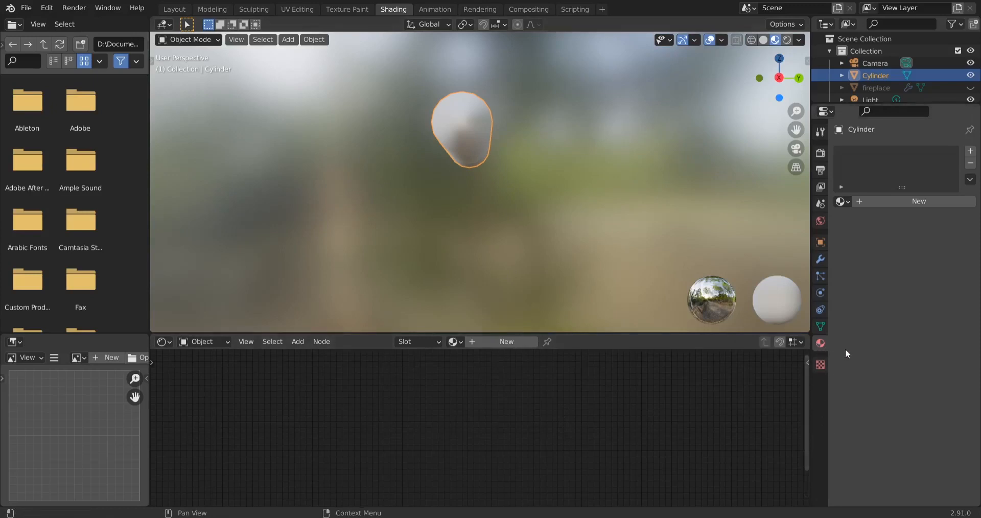
Step: Create a new material for the cylinder and a second one in an additional material slot
left_click(887, 201)
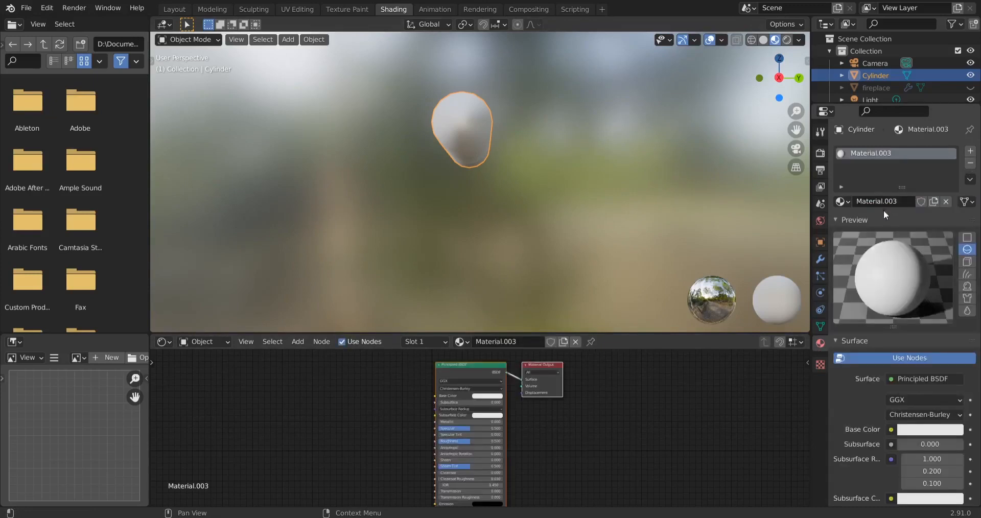
left_click(970, 152)
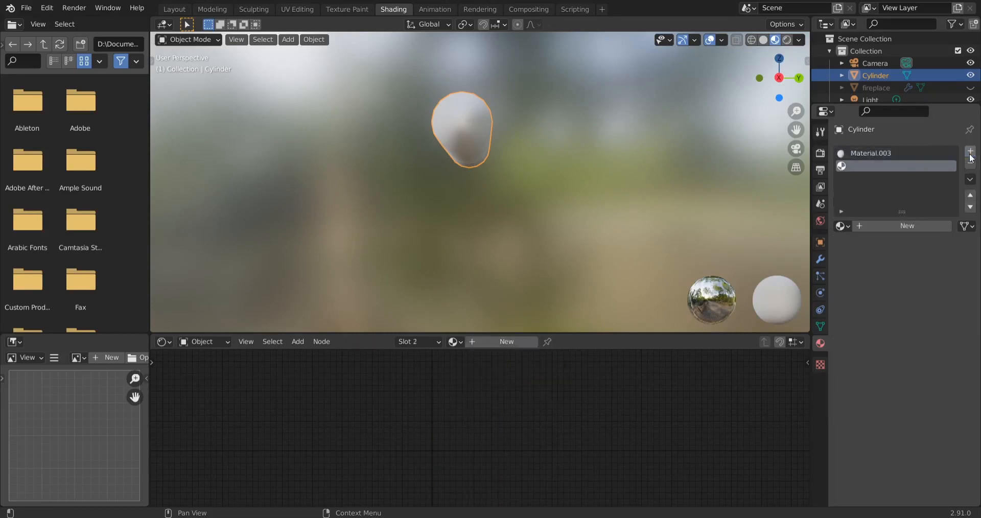
left_click(894, 227)
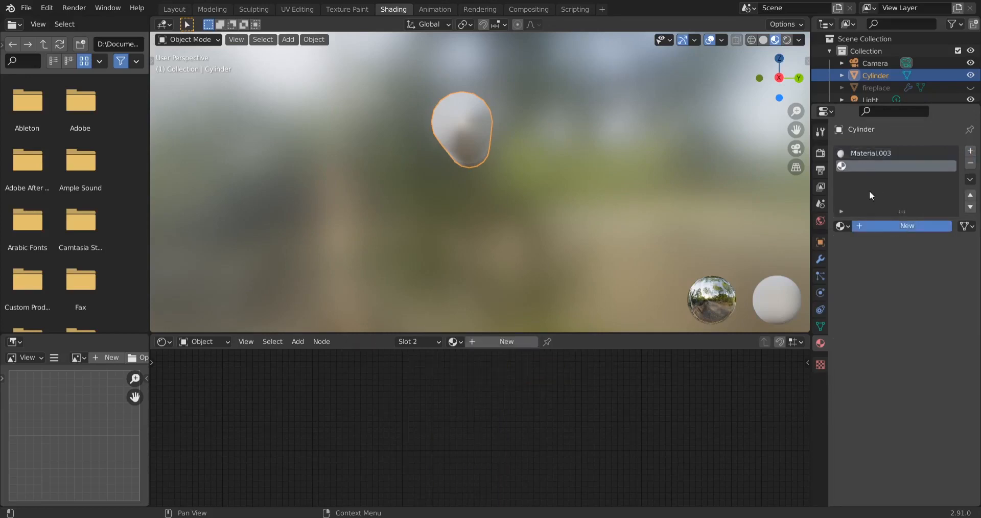
left_click(875, 155)
left_click(873, 166)
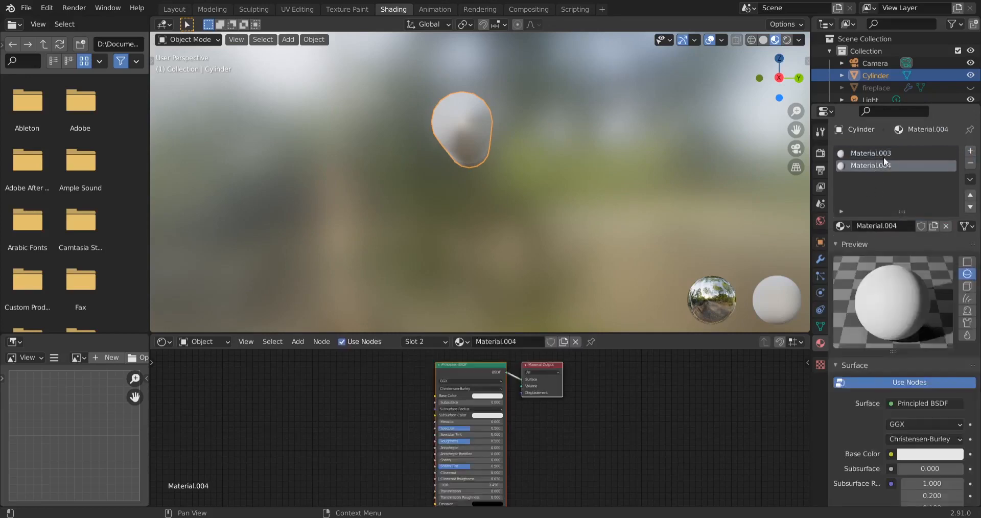
Step: Rename the cylinder's first material as "long wood" and its second material as "round wood"
left_click(884, 156)
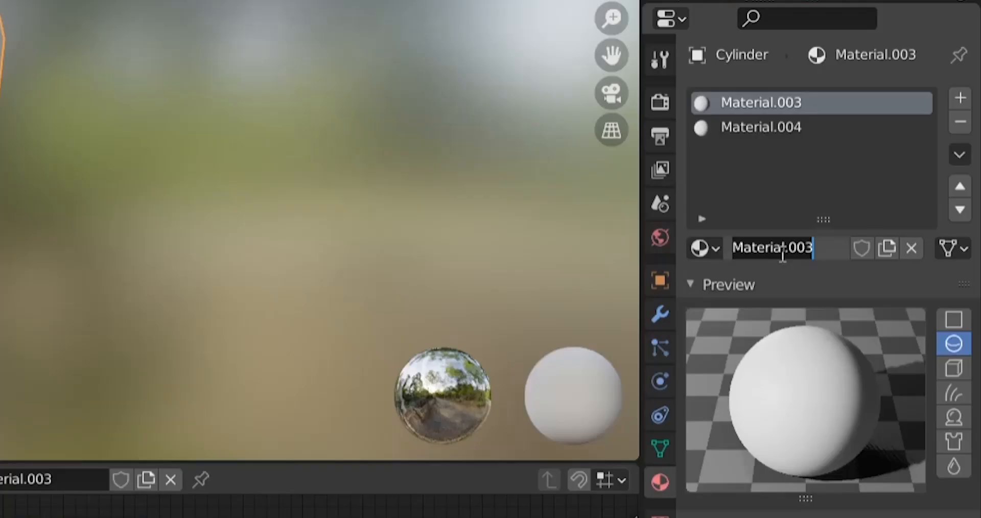
type("long wood")
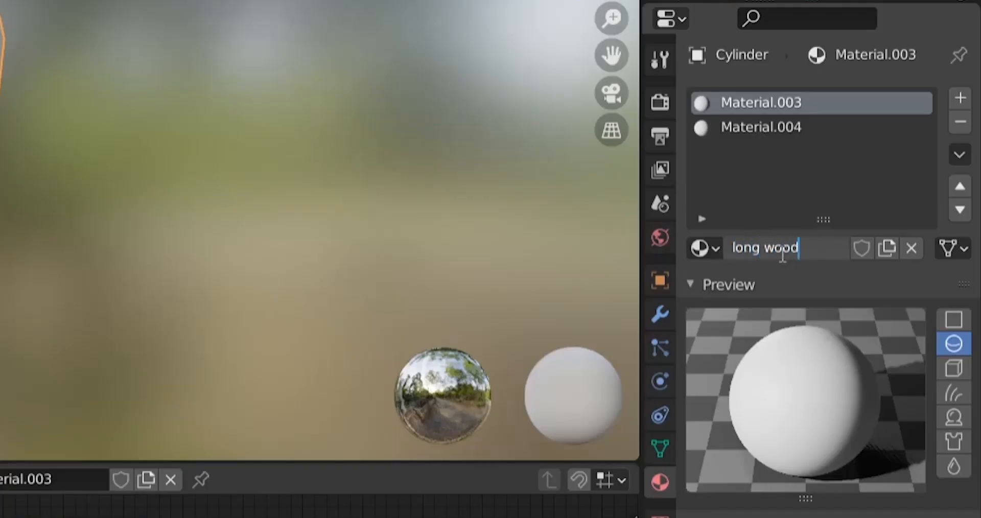
key("Return")
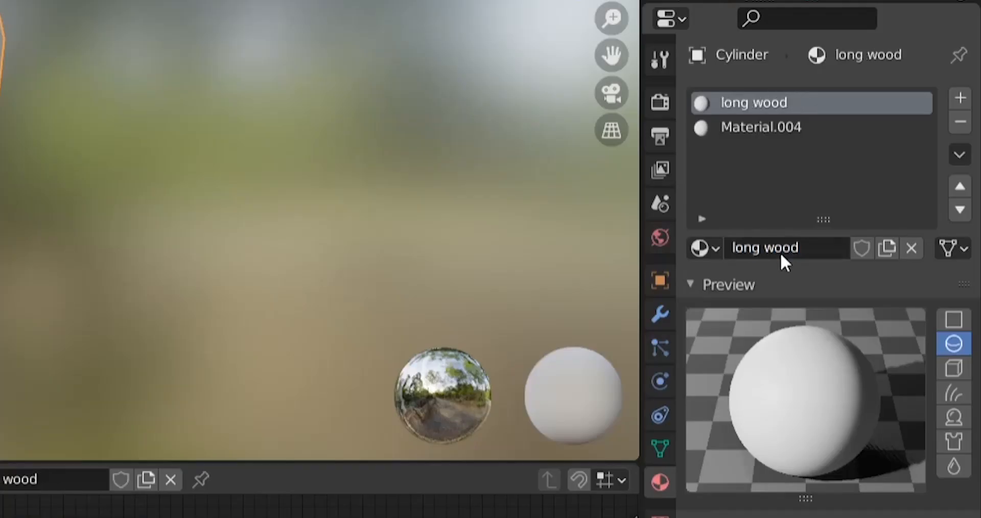
left_click(753, 127)
double_click(782, 248)
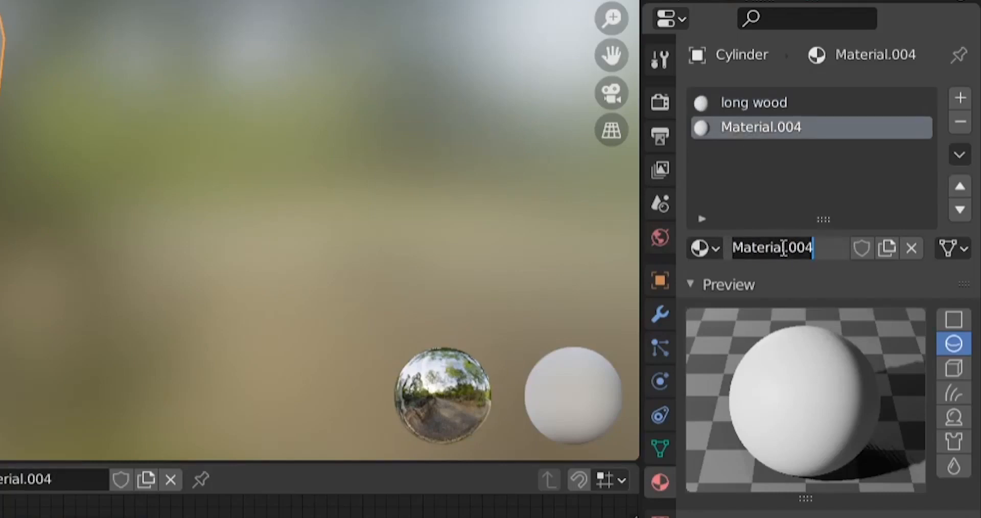
type("round w")
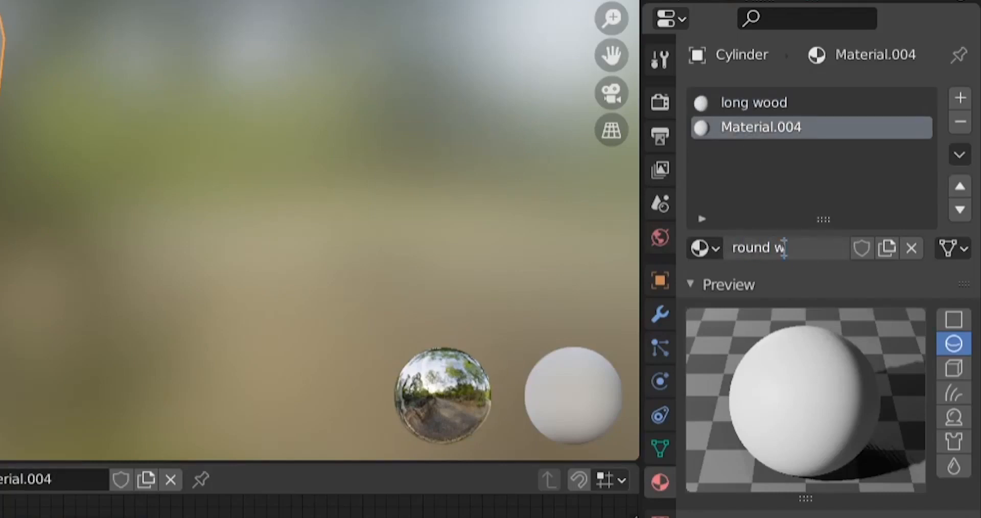
type("ood")
key("Return")
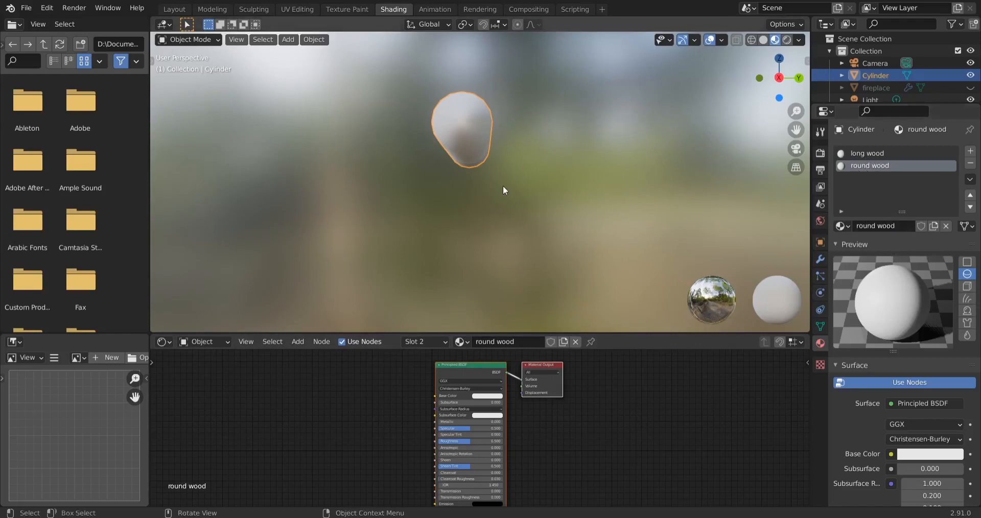
Step: Enter Edit Mode on the cylinder and switch to face selection
mouse_move(503, 187)
middle_mouse_down()
mouse_move(510, 210)
mouse_move(513, 198)
middle_mouse_up()
left_click(194, 41)
left_click(191, 65)
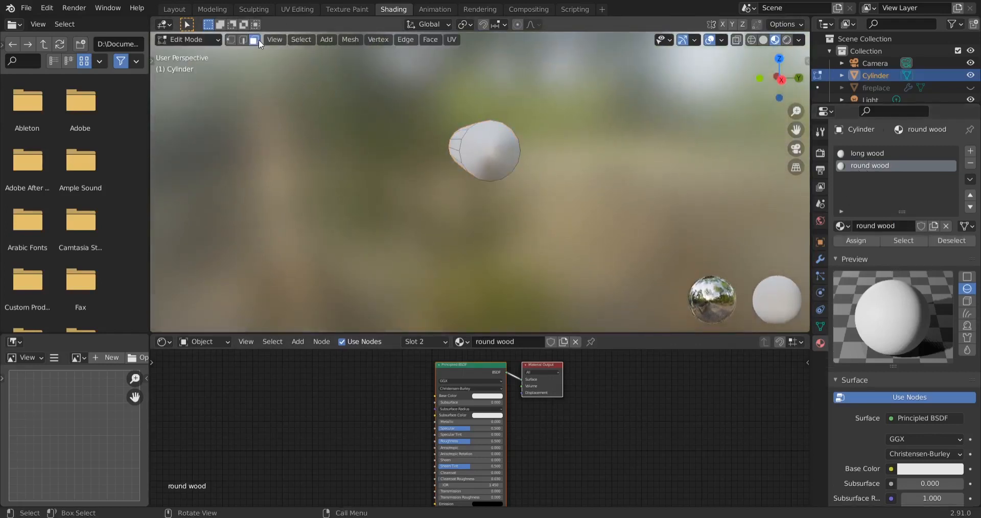
left_click(254, 40)
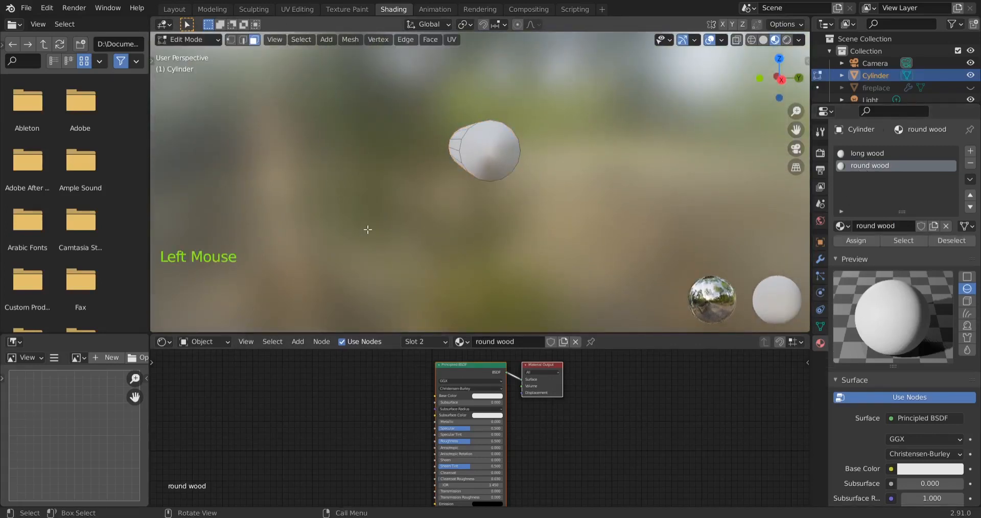
key("1")
key("2")
key("3")
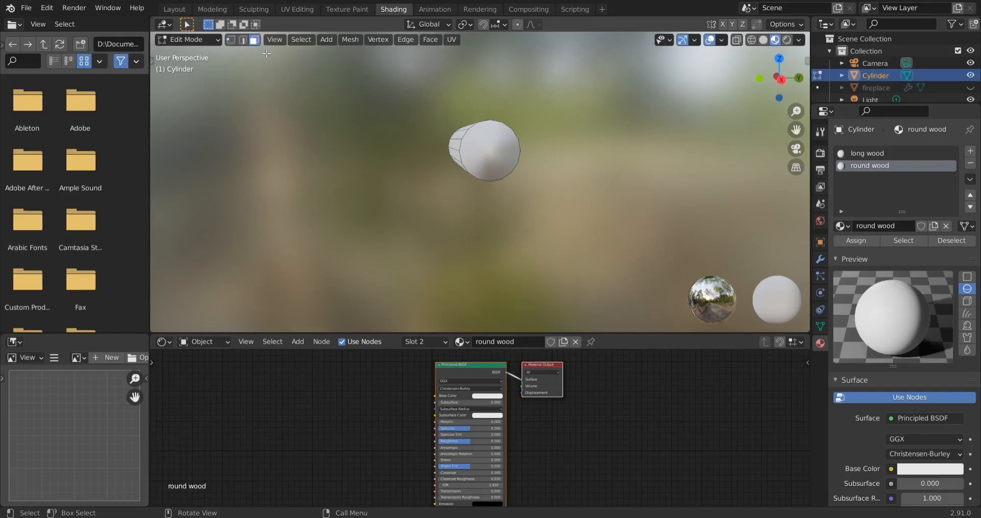
Step: Assign the round wood material to the two circular end faces of the cylinder
left_click(486, 152)
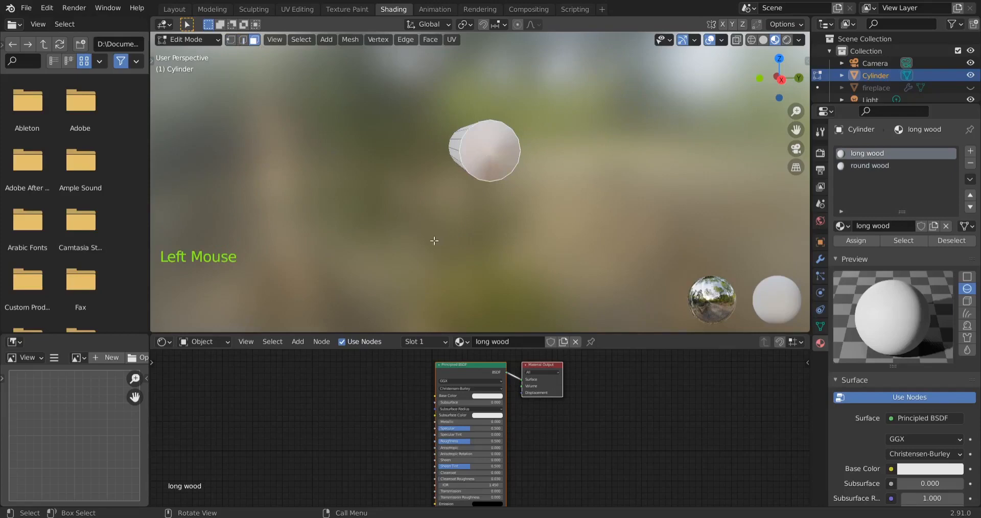
middle_click_drag(387, 235, 647, 235)
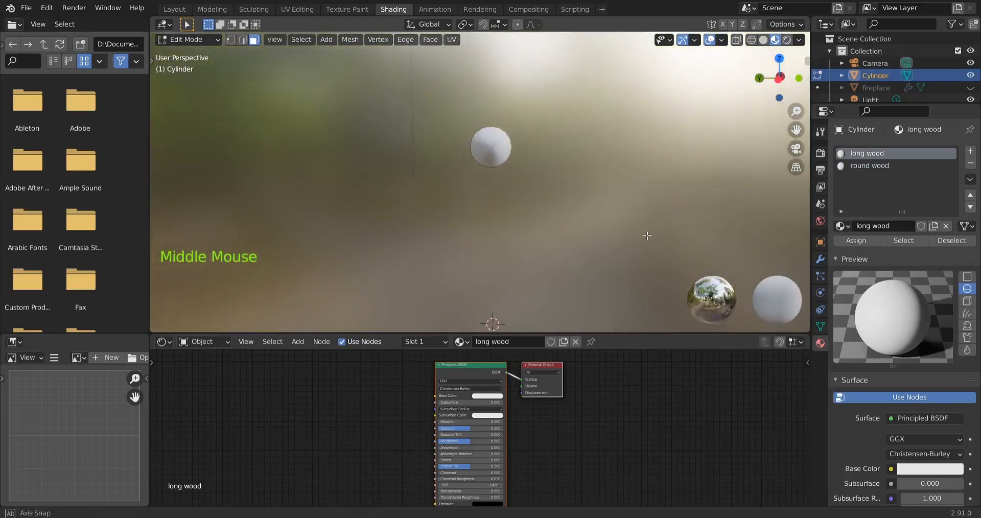
left_click(491, 149, "shift")
middle_click_drag(490, 149, 390, 221)
left_click(874, 165)
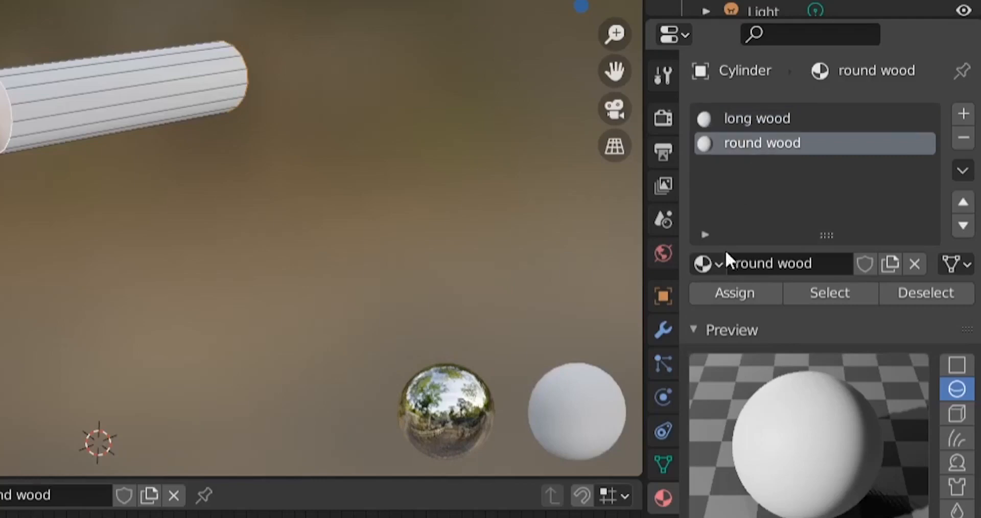
left_click(726, 294)
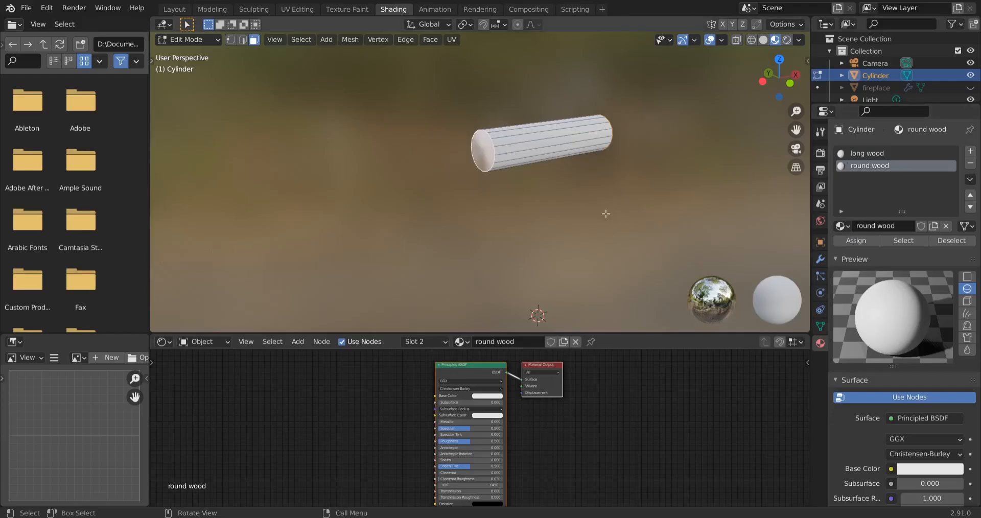
Step: Check the material assignment by selecting the faces that use long wood, and those that use round wood
middle_click_drag(605, 214, 504, 157)
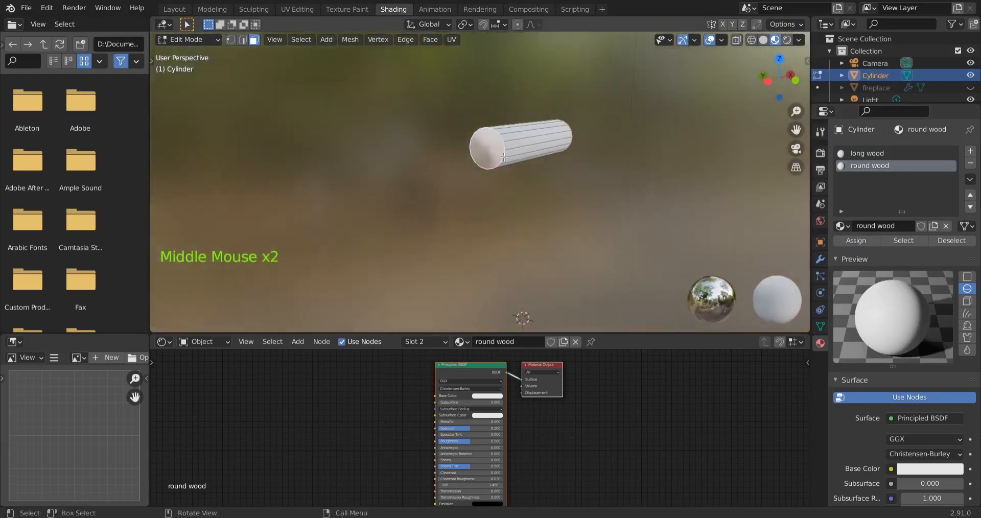
middle_click_drag(566, 194, 515, 202)
left_click(462, 209)
left_click(862, 154)
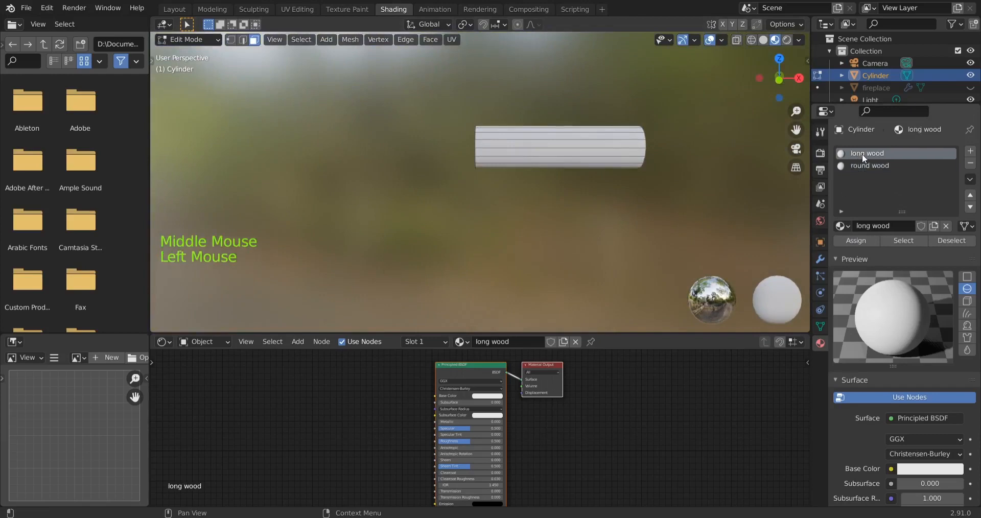
left_click(900, 244)
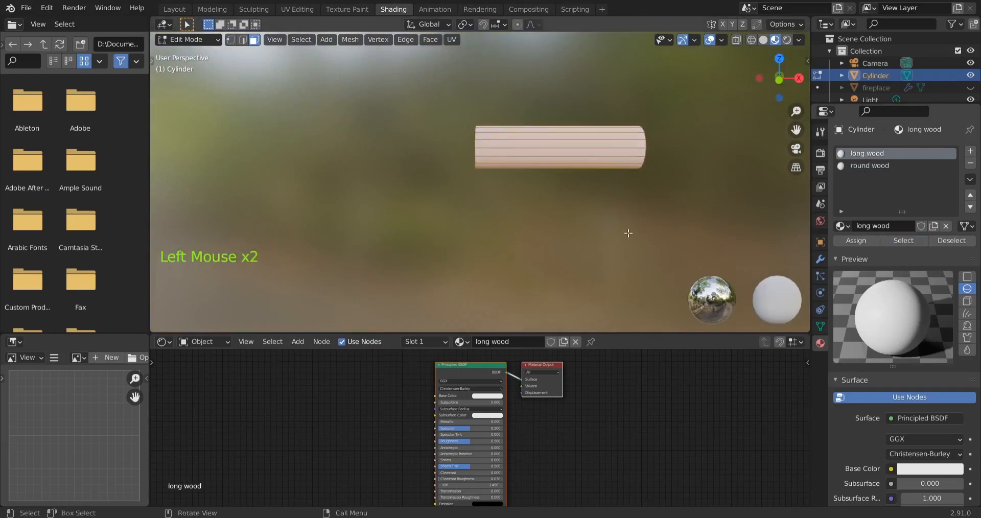
middle_click_drag(628, 230, 561, 221)
left_click(585, 235)
left_click(871, 165)
left_click(903, 241)
left_click(533, 206)
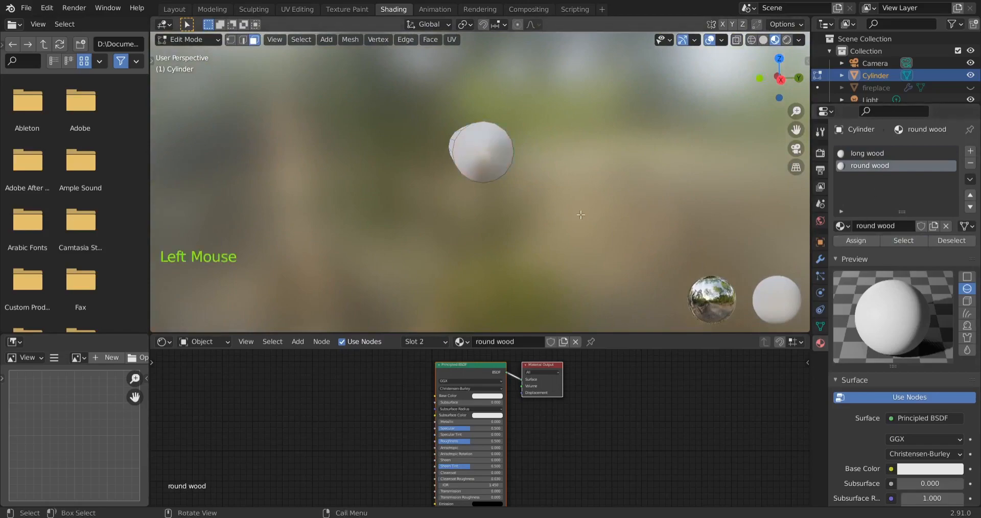
Step: Make the long wood material active and enlarge the shader node editor area
left_click(861, 156)
middle_click_drag(434, 171, 531, 159)
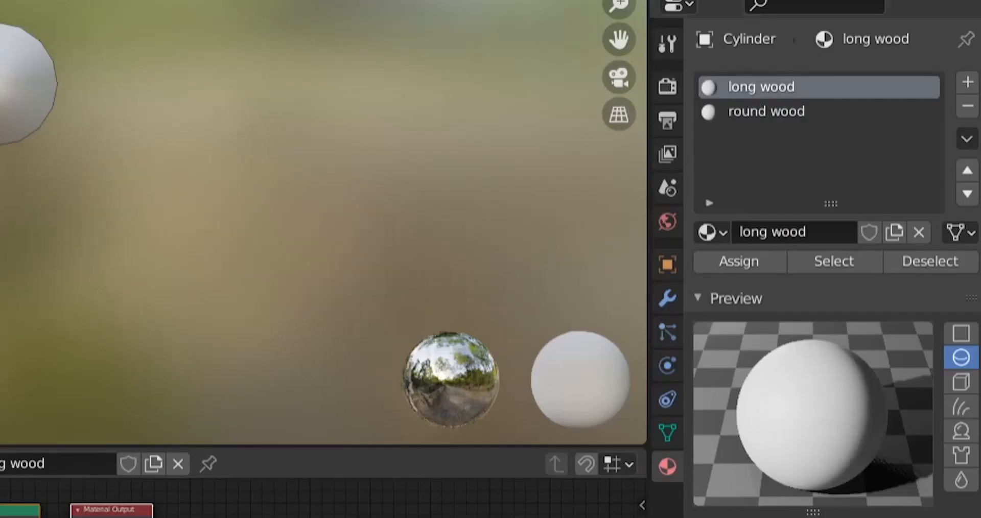
scroll(128, 205, "up", 3)
middle_click_drag(119, 218, 0, 285, "shift")
left_click_drag(255, 446, 255, 293)
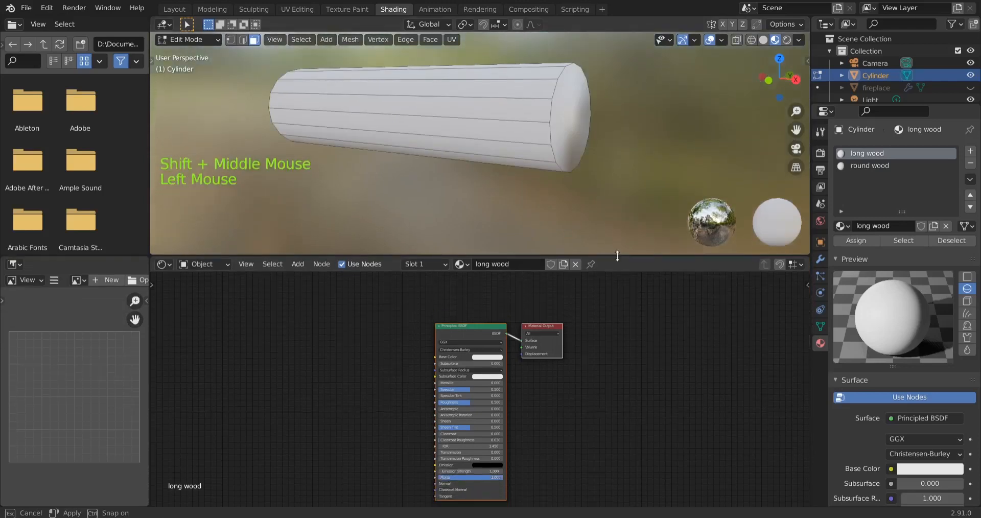
scroll(520, 376, "up", 6)
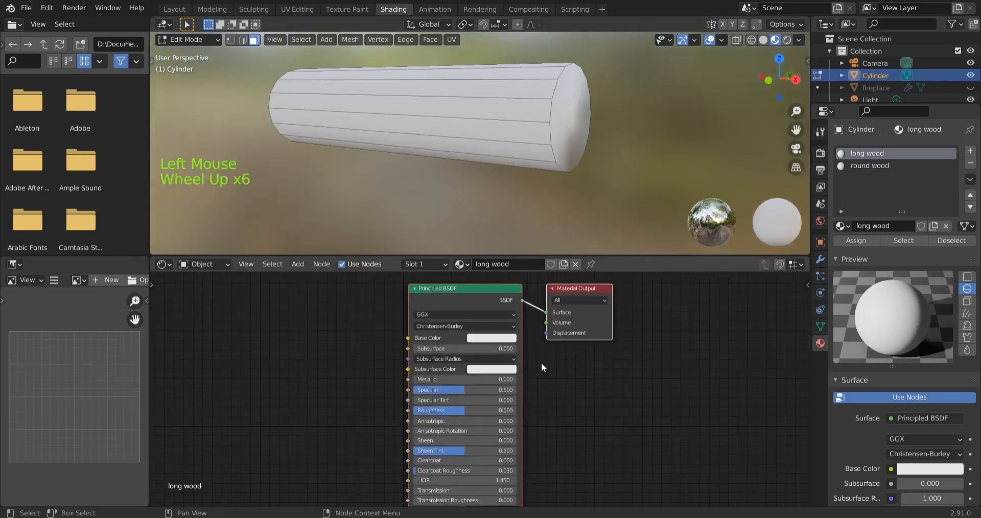
middle_click_drag(542, 363, 640, 376)
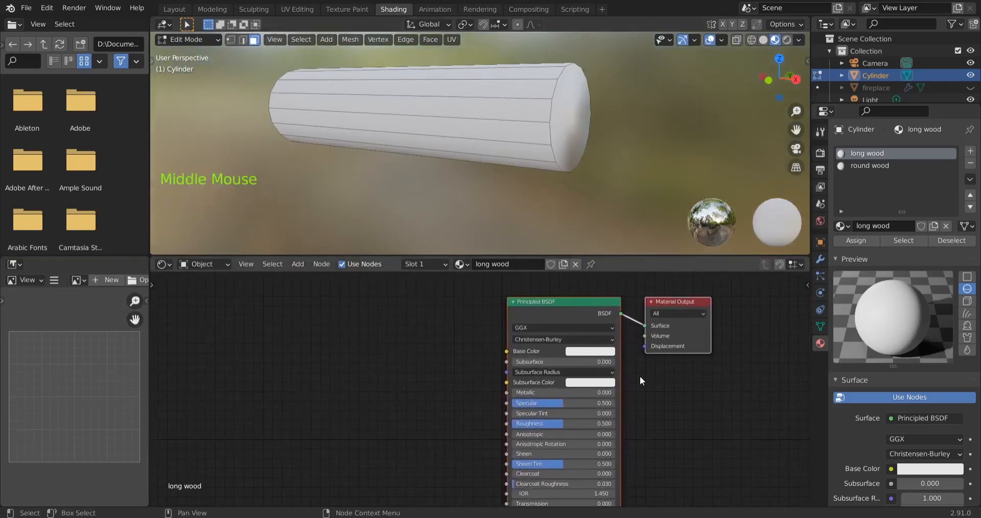
Step: Move the Principled BSDF and Material Output nodes aside to free space for nodes feeding the shader
left_click(668, 417)
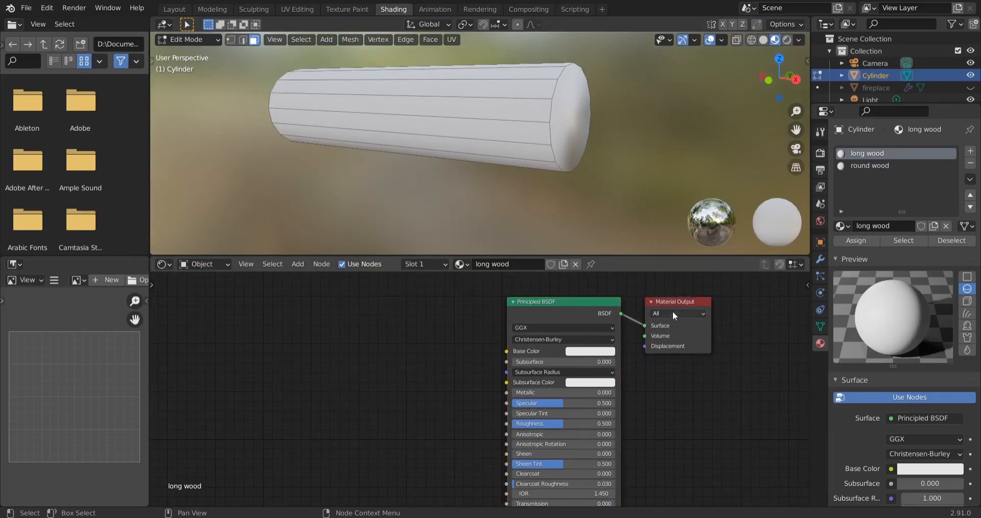
left_click_drag(672, 303, 751, 320)
left_click_drag(597, 305, 677, 304)
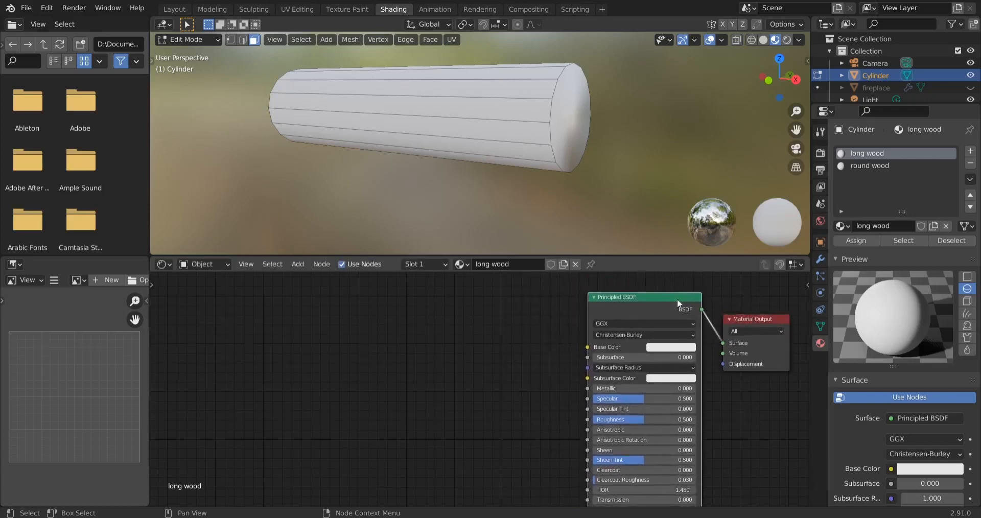
left_click(440, 359)
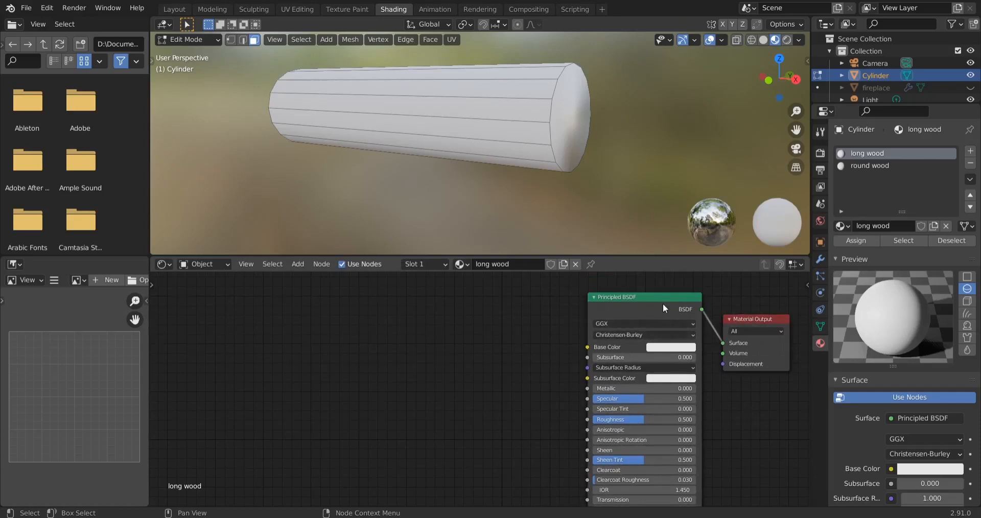
mouse_move(663, 304)
left_mouse_down()
mouse_move(655, 295)
mouse_move(656, 306)
left_mouse_up()
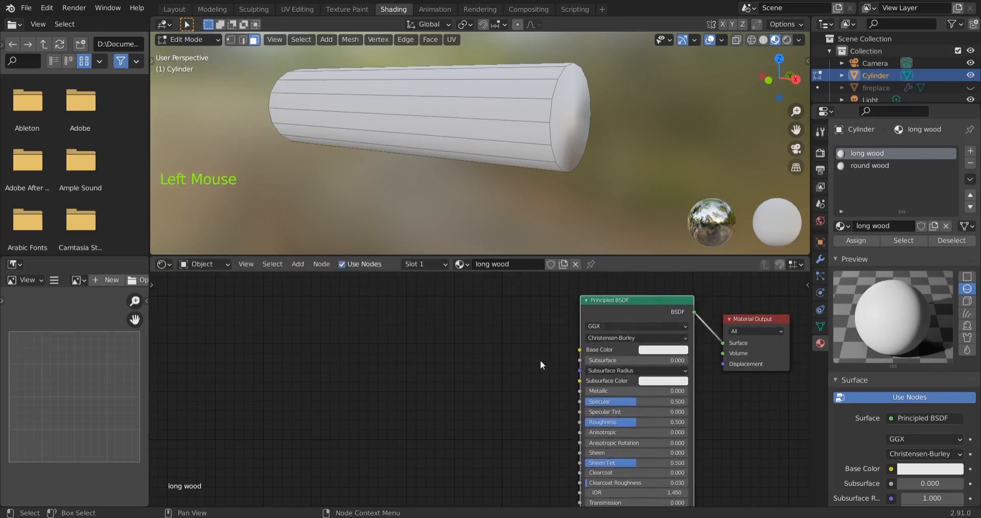
left_click(449, 410)
mouse_move(642, 305)
left_mouse_down()
mouse_move(667, 291)
mouse_move(643, 312)
left_mouse_up()
left_click_drag(746, 317, 752, 305)
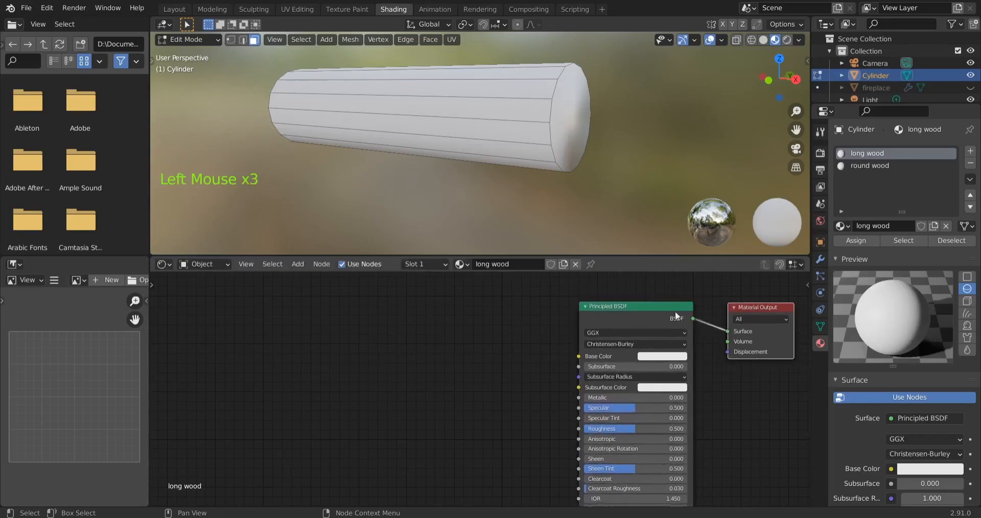
mouse_move(672, 313)
left_mouse_down()
mouse_move(688, 305)
mouse_move(681, 297)
left_mouse_up()
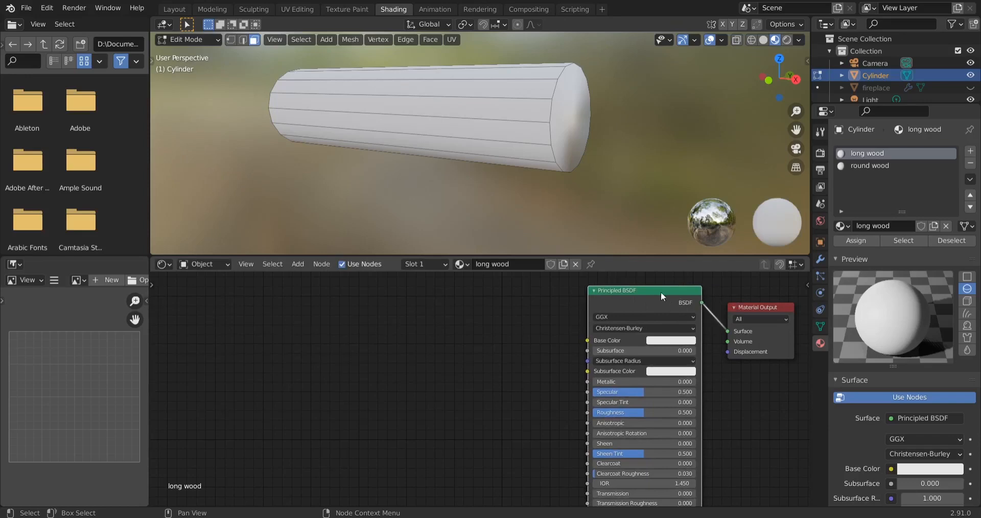
left_click_drag(655, 295, 656, 297)
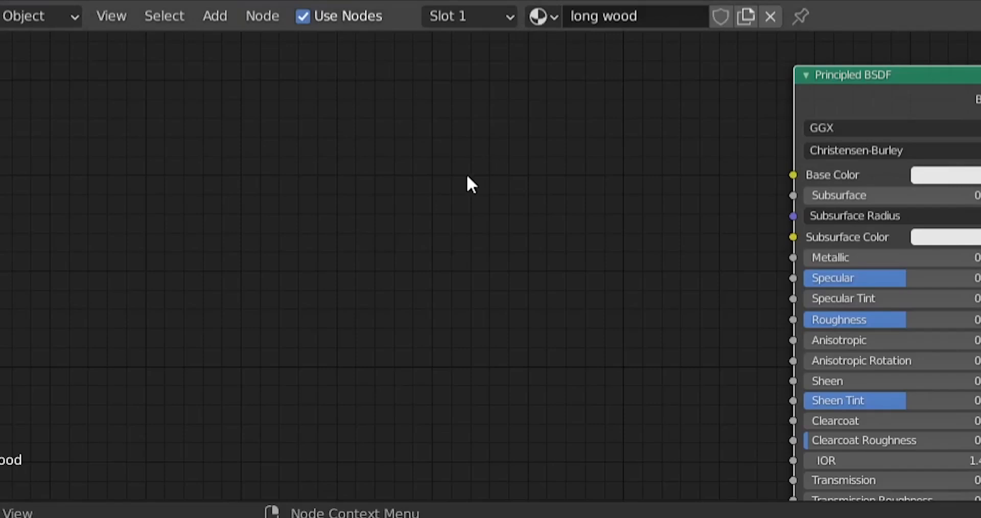
Step: Add a ColorRamp node to the long wood material and connect its Color output to the Principled BSDF's Base Color
key("shift+a")
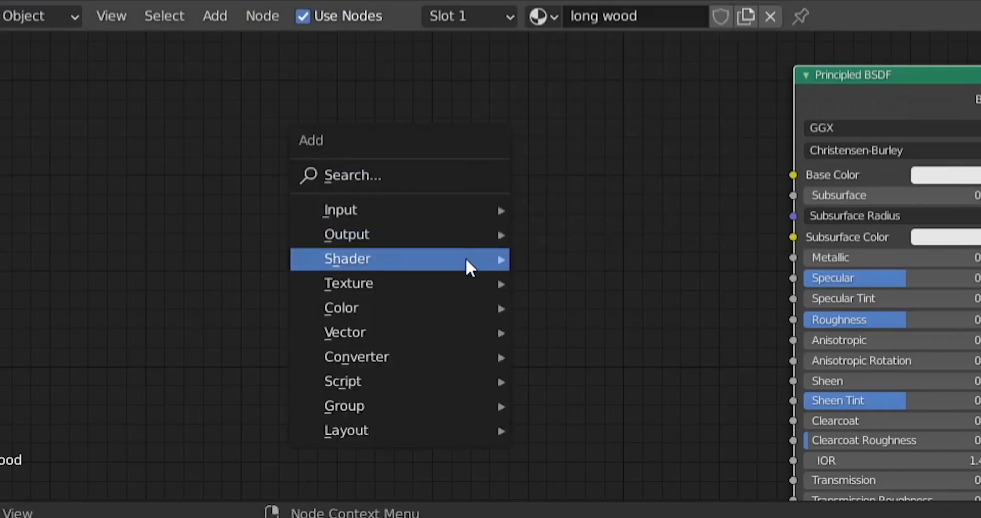
left_click(420, 180)
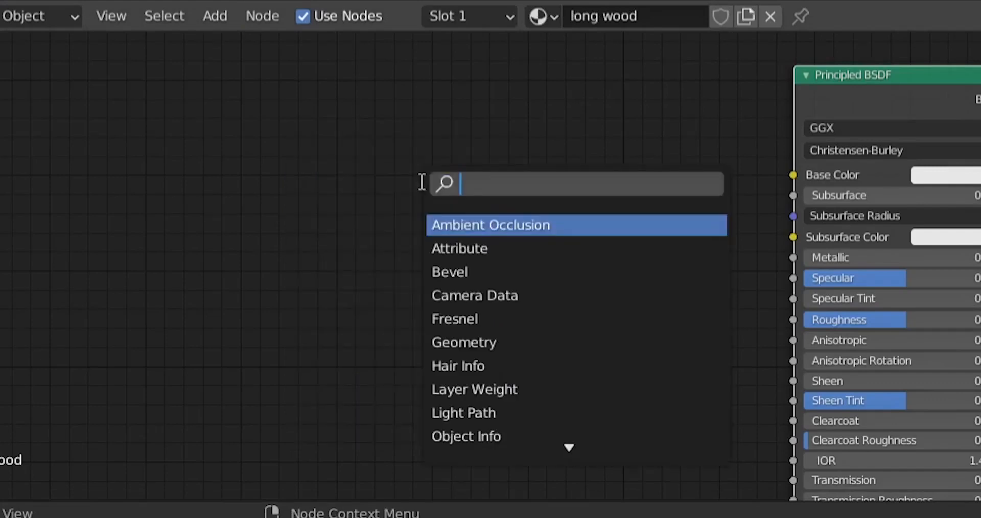
type("colo")
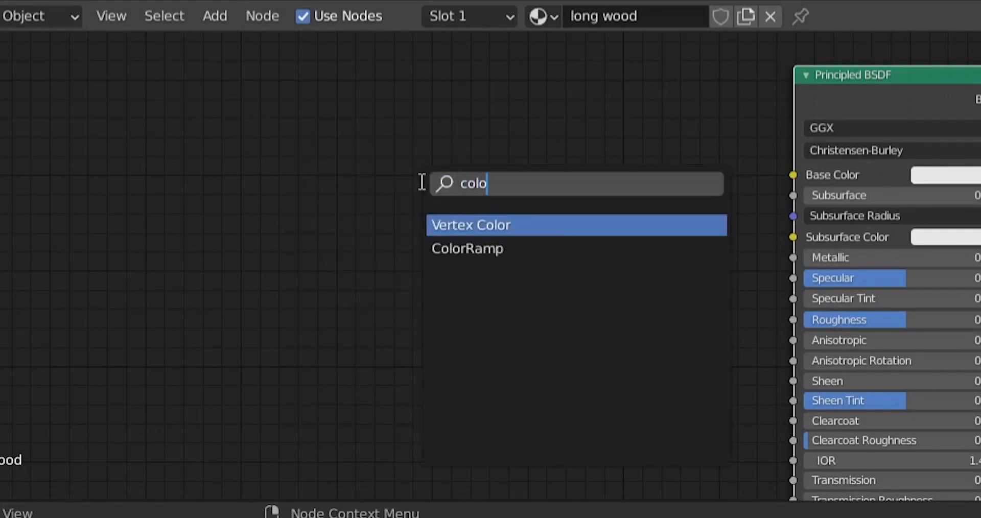
left_click(465, 247)
left_click(574, 220)
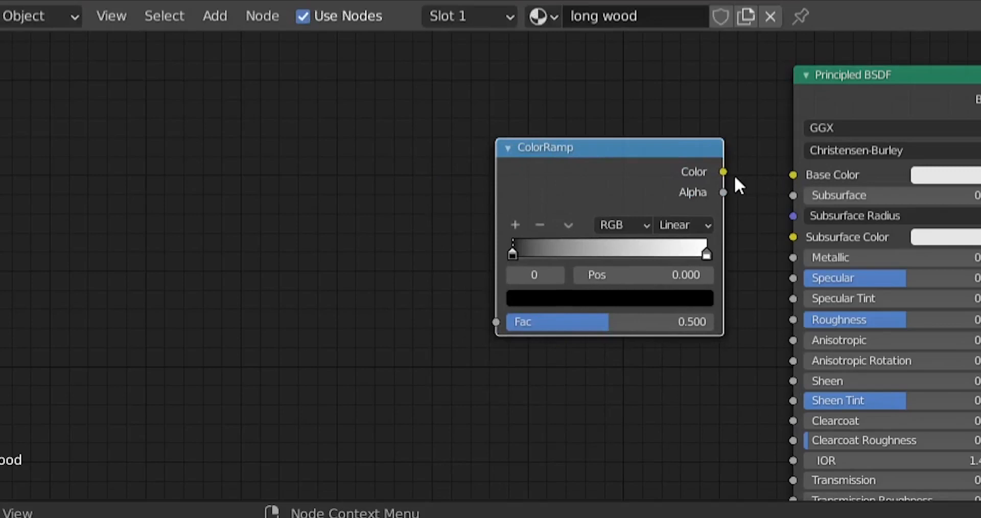
left_click_drag(724, 172, 791, 176)
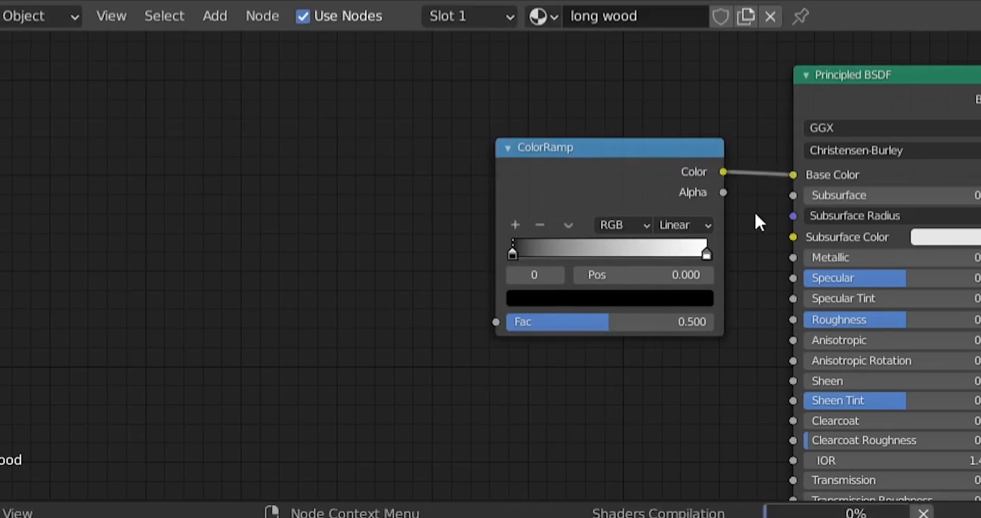
left_click_drag(887, 84, 884, 64)
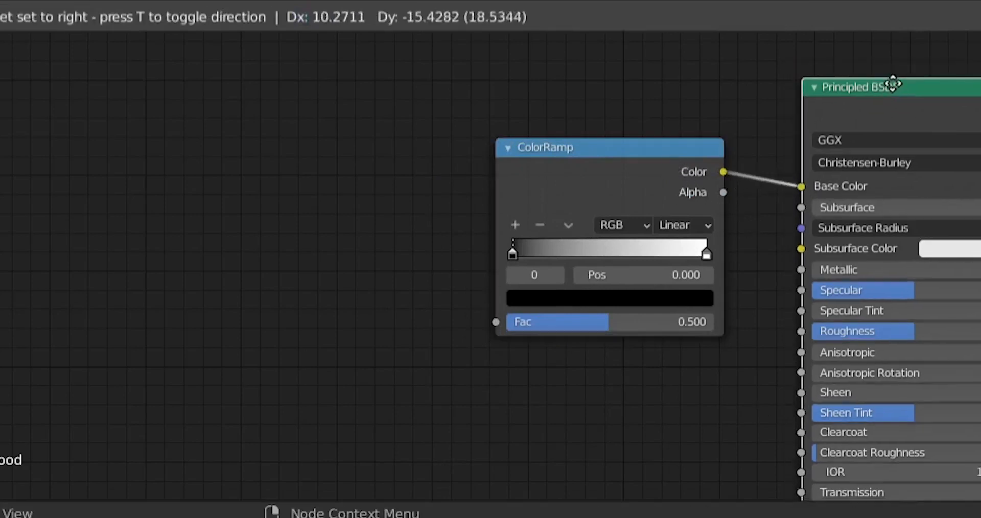
left_click_drag(525, 331, 542, 329)
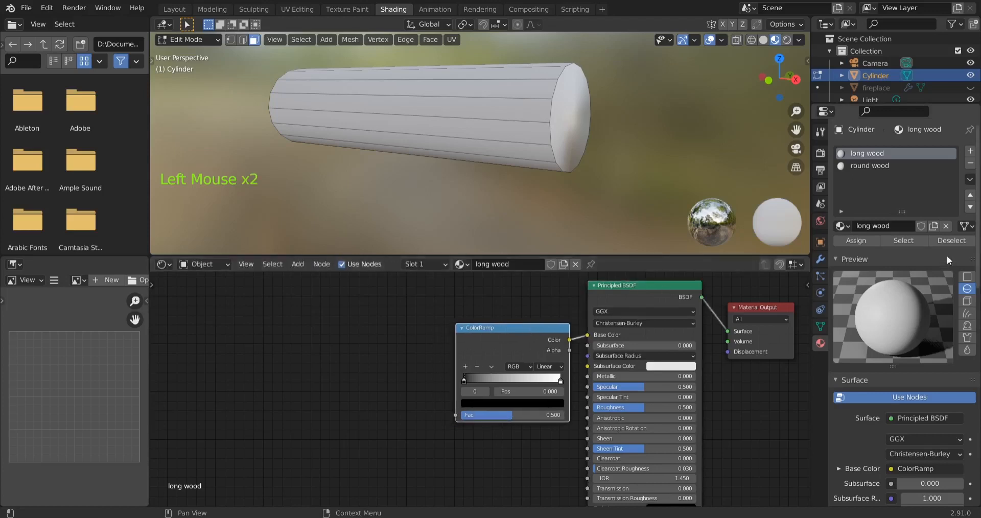
Step: Tidy the layout of the Principled BSDF, Material Output and ColorRamp nodes, leaving free space before the ColorRamp
left_click_drag(622, 286, 625, 293)
left_click_drag(745, 307, 740, 313)
left_click_drag(680, 299, 674, 296)
mouse_move(532, 332)
left_mouse_down()
mouse_move(505, 327)
mouse_move(533, 319)
left_mouse_up()
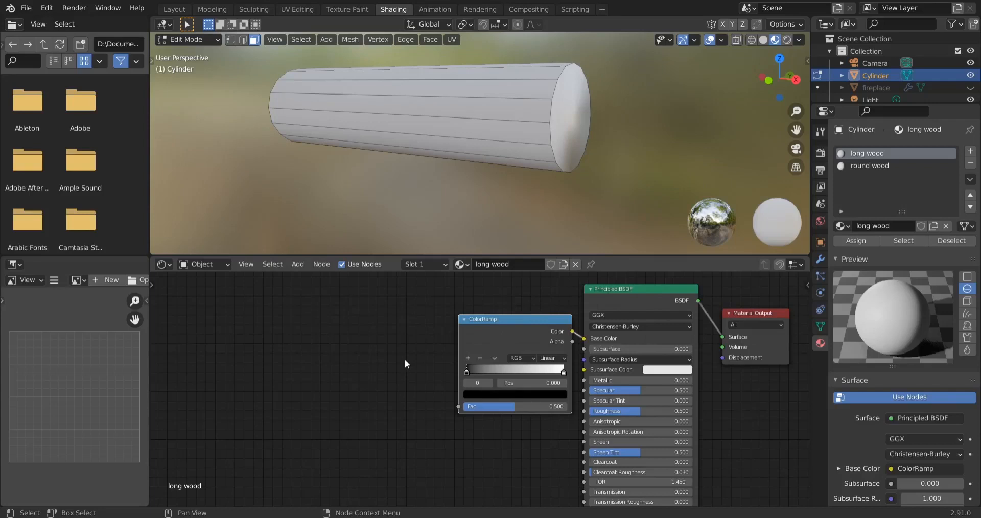
Step: Add a Noise Texture node before the ColorRamp and connect its Fac output to the ColorRamp's Fac input
key("shift+a")
type("text")
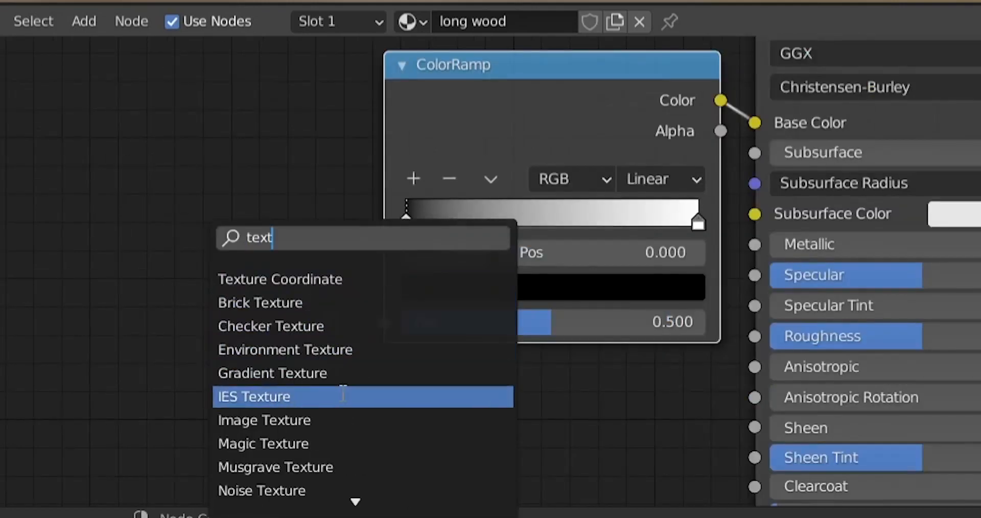
scroll(343, 393, "down", 2)
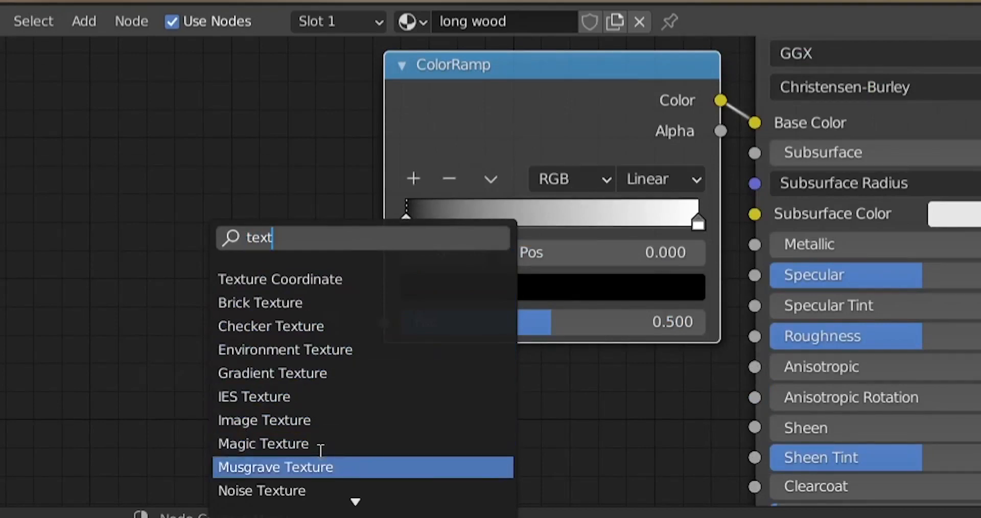
left_click(304, 490)
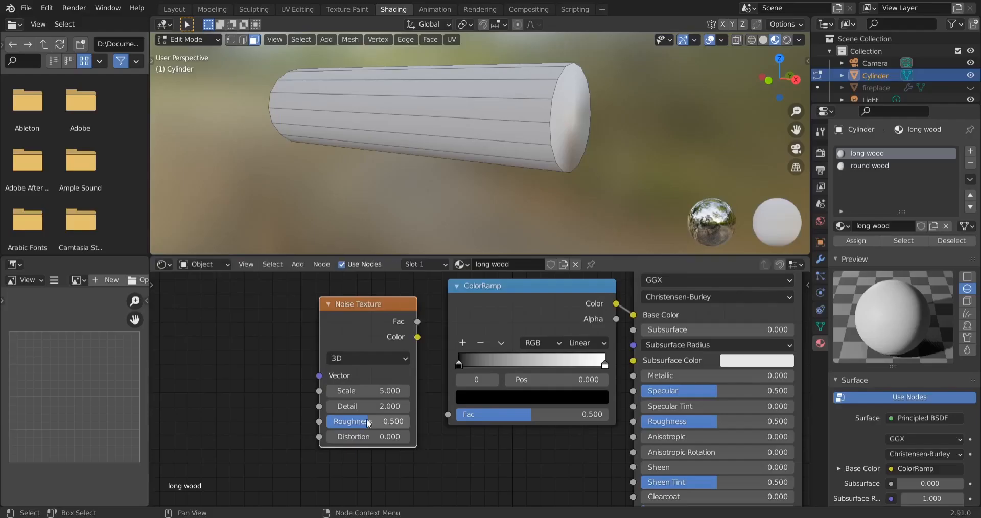
left_click(221, 330)
left_click_drag(417, 322, 448, 415)
scroll(455, 455, "down", 2)
Step: Switch the cylinder from Edit Mode to Object Mode to show the noise pattern along its side
middle_click_drag(438, 204, 480, 200)
left_click(194, 40)
left_click(192, 53)
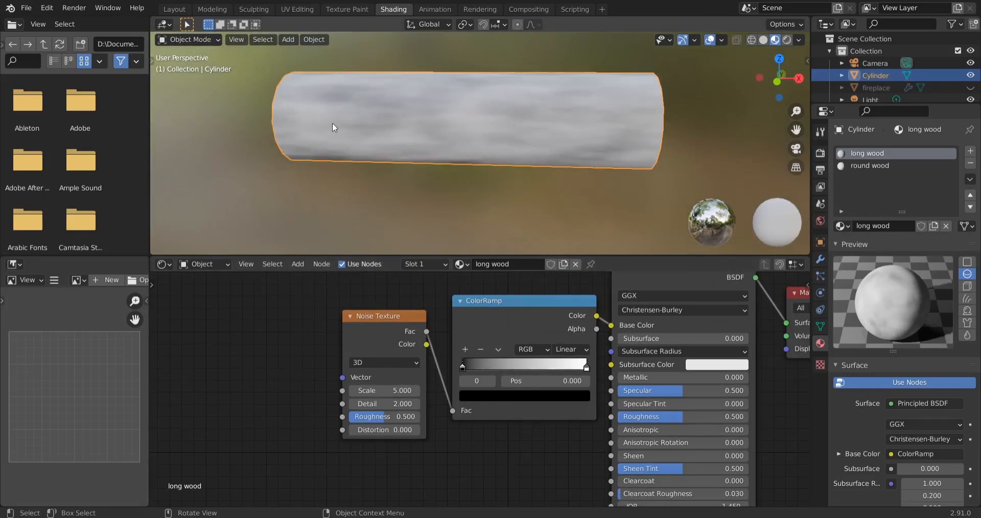
Step: Color the ColorRamp's white stop light brown, with hue 0.104, saturation 0.476 and value 0.526
mouse_move(461, 369)
left_mouse_down()
mouse_move(526, 368)
mouse_move(463, 369)
left_mouse_up()
left_click(586, 368)
mouse_move(586, 371)
left_mouse_down()
mouse_move(513, 369)
mouse_move(585, 369)
left_mouse_up()
left_click_drag(462, 369, 434, 369)
left_click(586, 367)
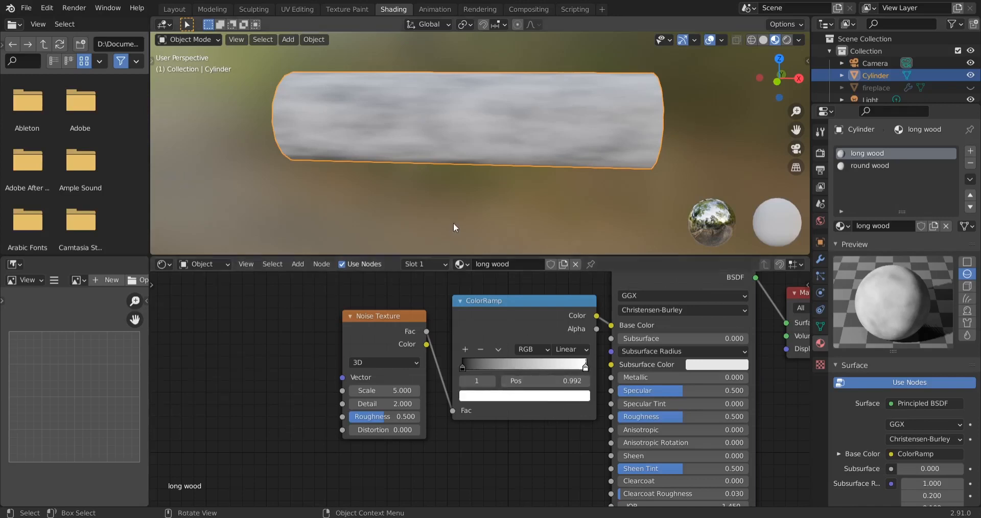
left_click(537, 397)
left_click(563, 264)
left_click_drag(511, 265, 500, 284)
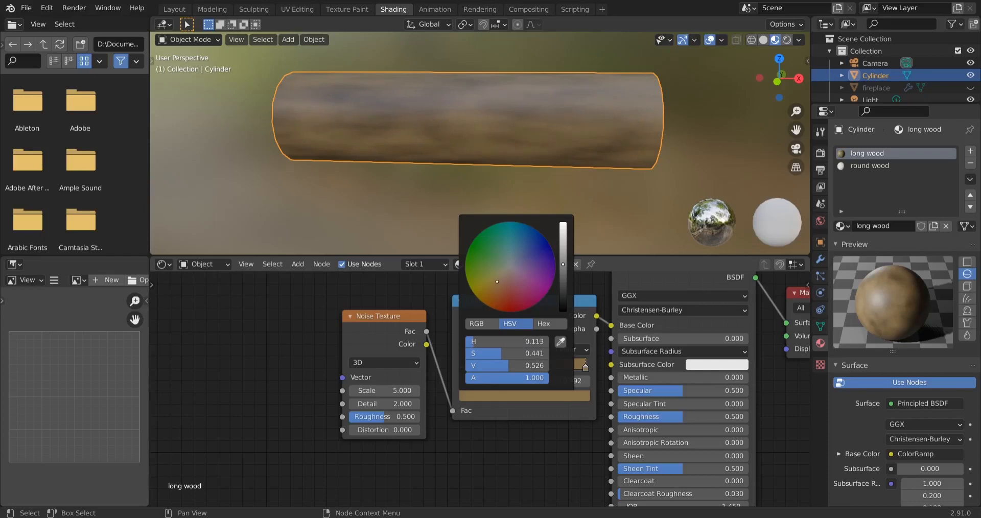
left_click_drag(496, 278, 498, 283)
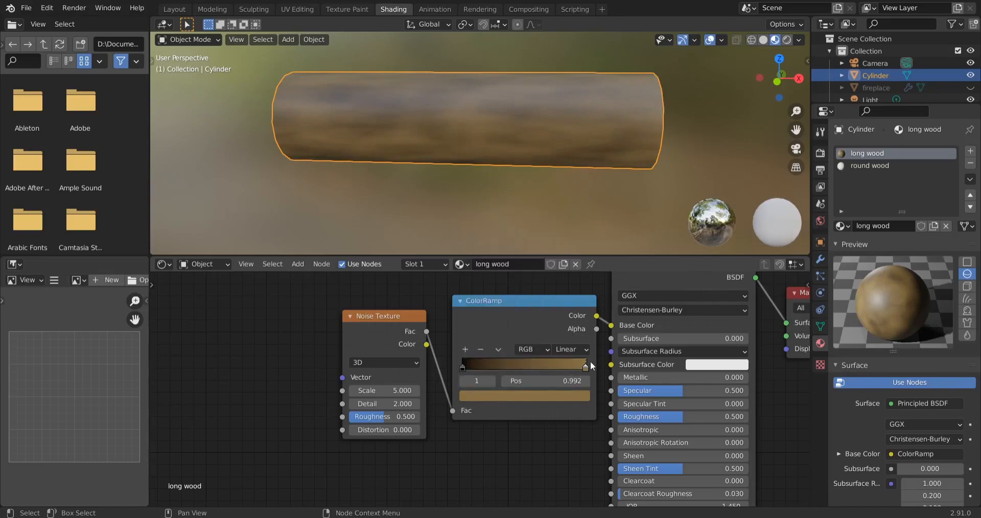
Step: Color the ColorRamp's black stop very dark brown, with hue 0.083 and saturation 1.000
left_click(463, 368)
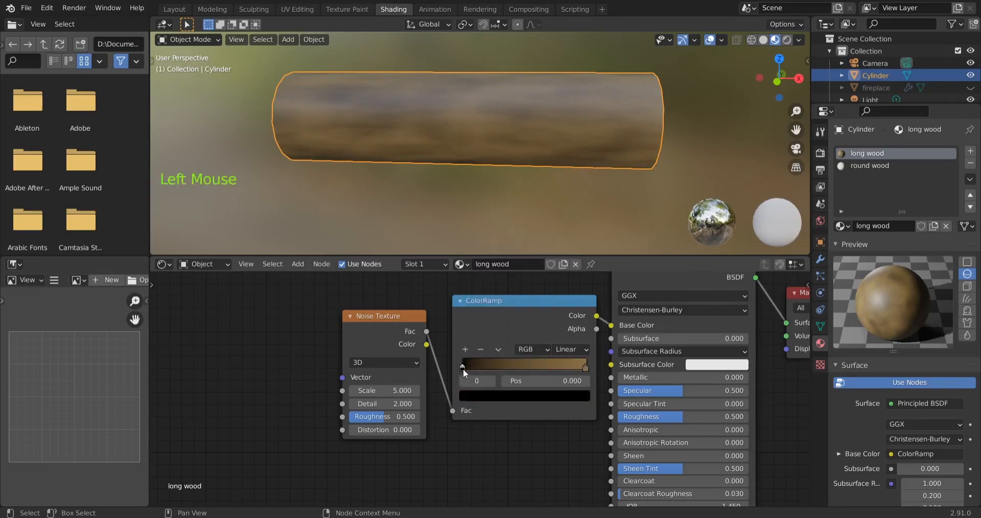
left_click(499, 395)
left_click_drag(562, 309, 562, 287)
left_click_drag(510, 268, 483, 303)
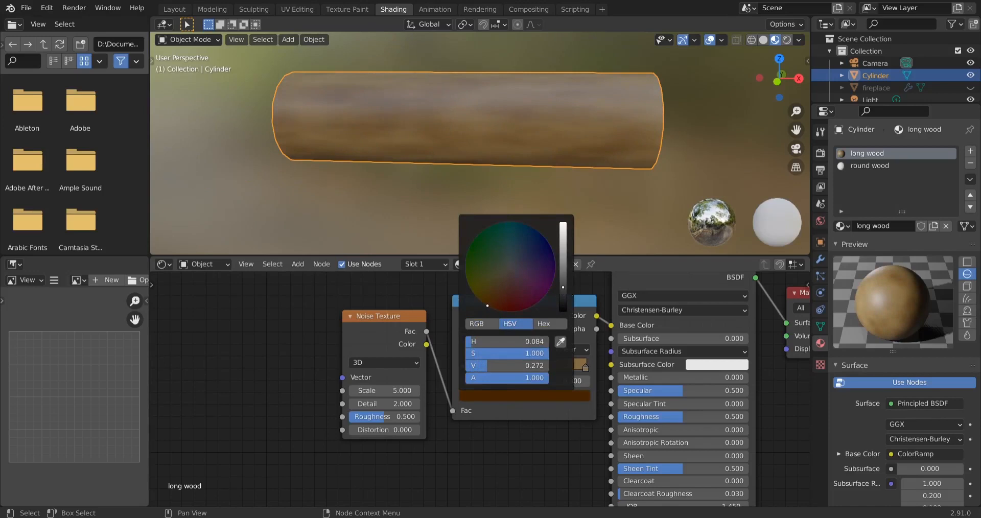
left_click_drag(562, 289, 562, 293)
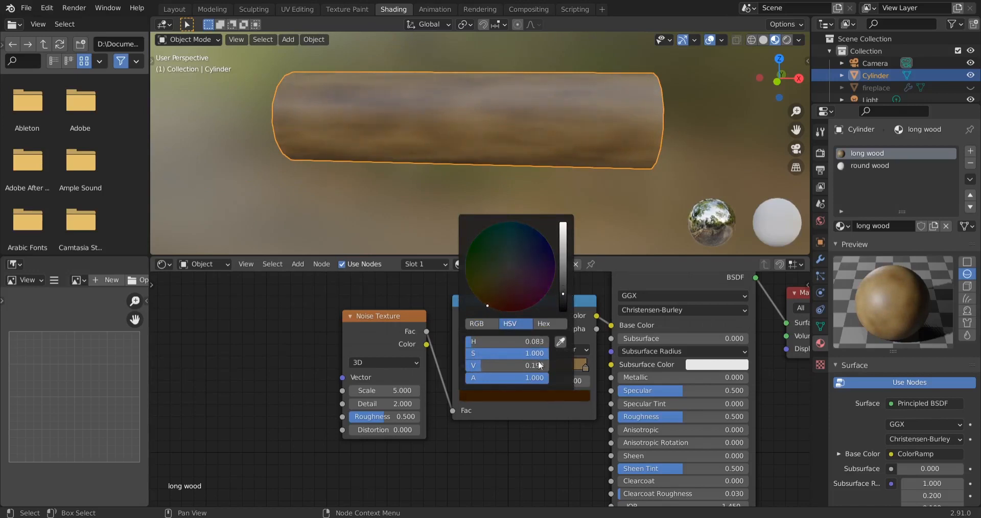
left_click(526, 409)
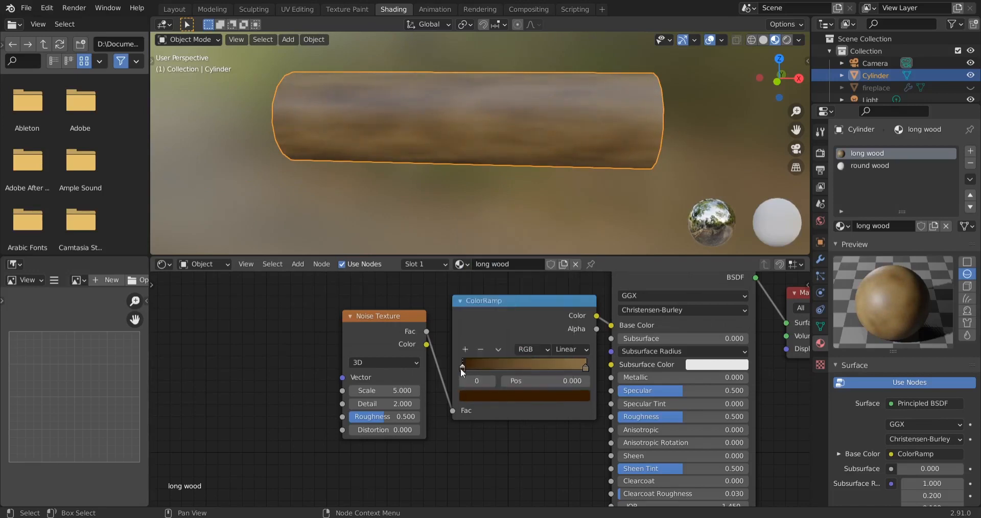
Step: Move the dark stop about a fifth along the ColorRamp, put the light stop at 1.000 and darken its brown slightly
left_click_drag(462, 368, 488, 361)
left_click_drag(585, 366, 575, 368)
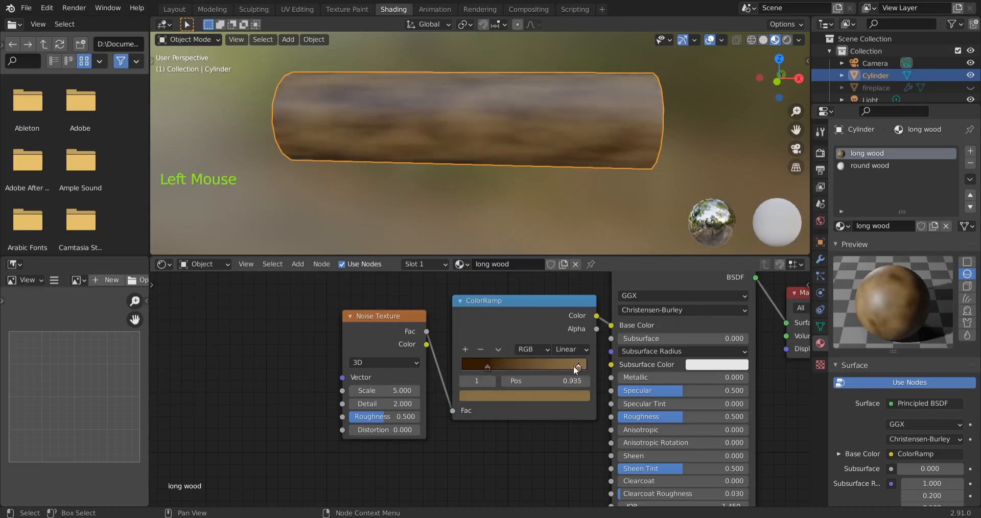
left_click(543, 397)
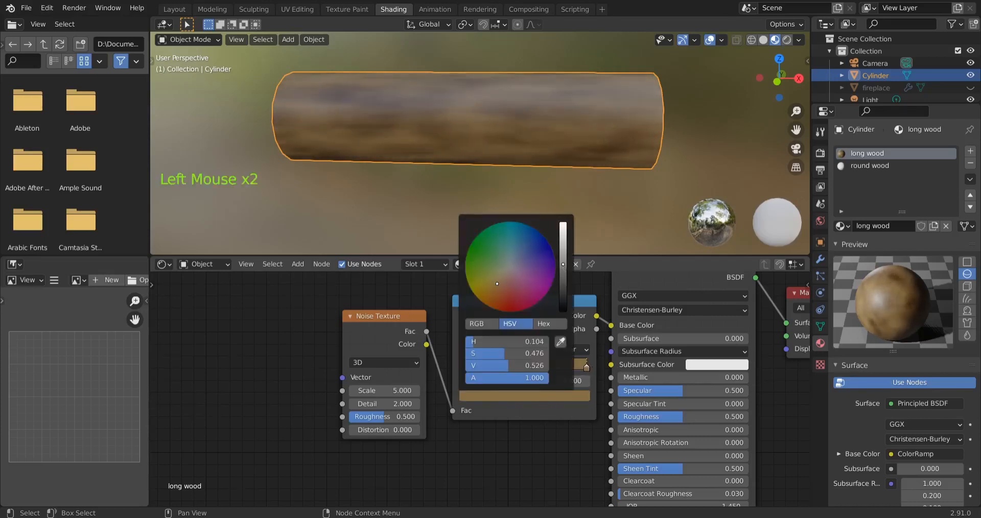
left_click_drag(563, 265, 563, 274)
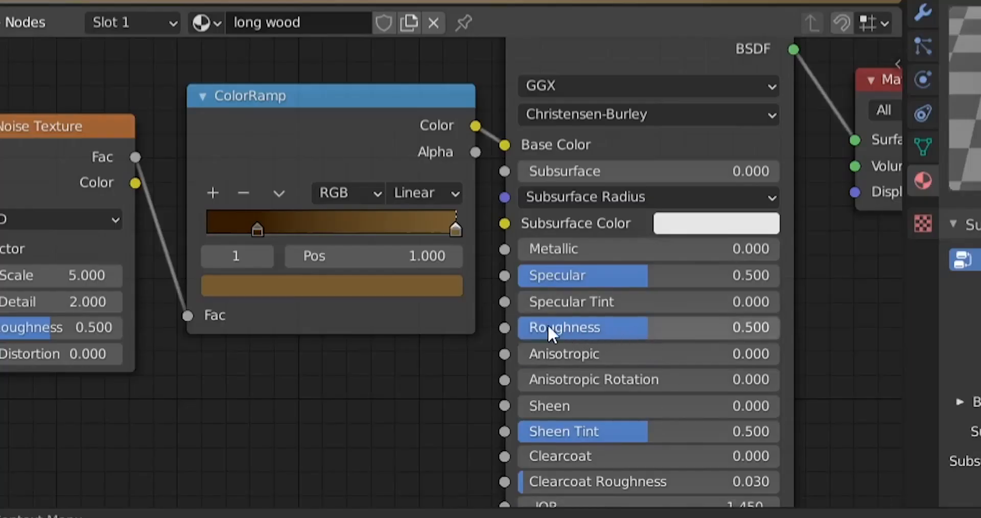
Step: Set the Principled BSDF's Roughness to 0.7 and its Specular to 0
left_click(617, 330)
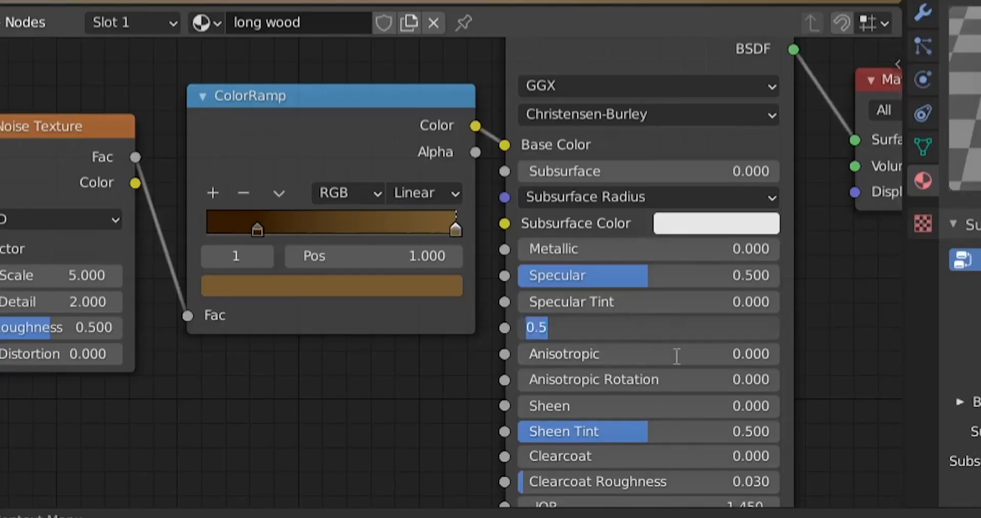
type(".7")
key("Return")
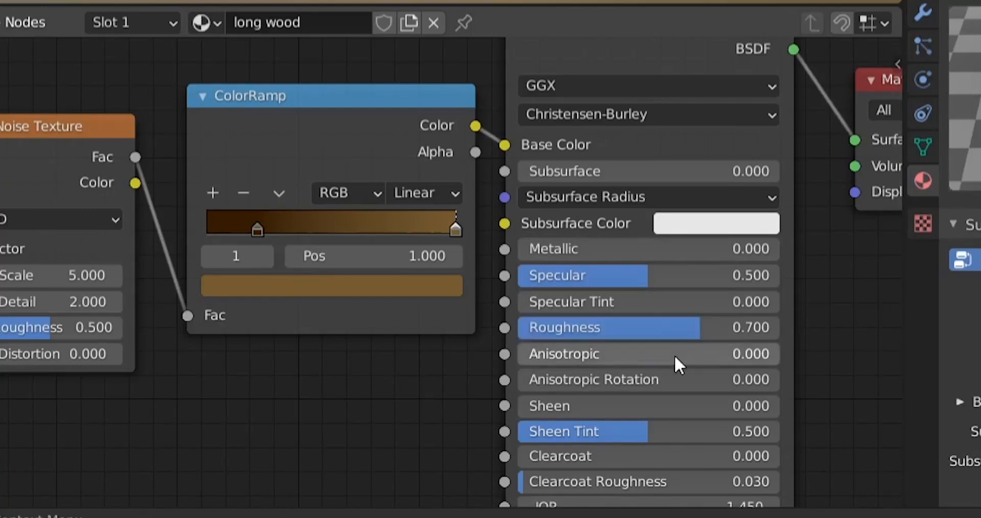
left_click(614, 273)
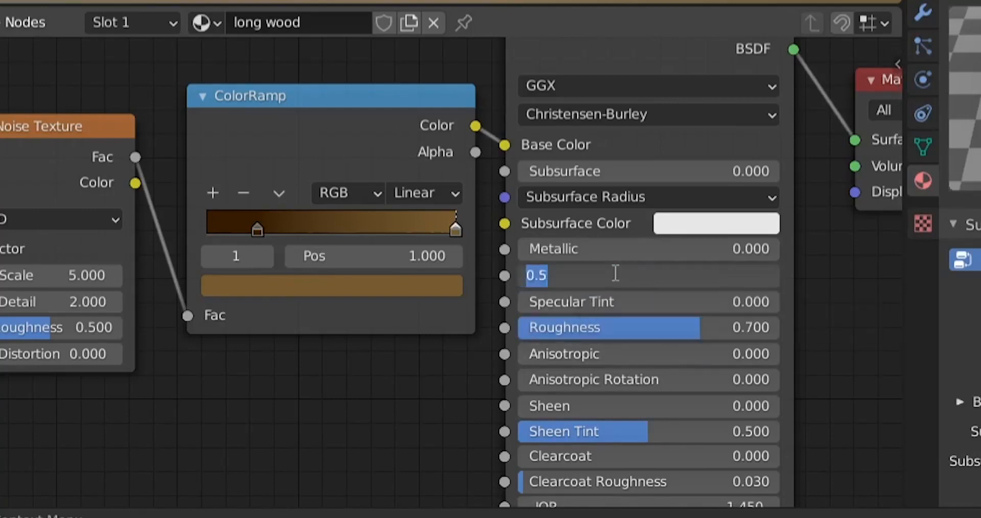
type("0")
key("Return")
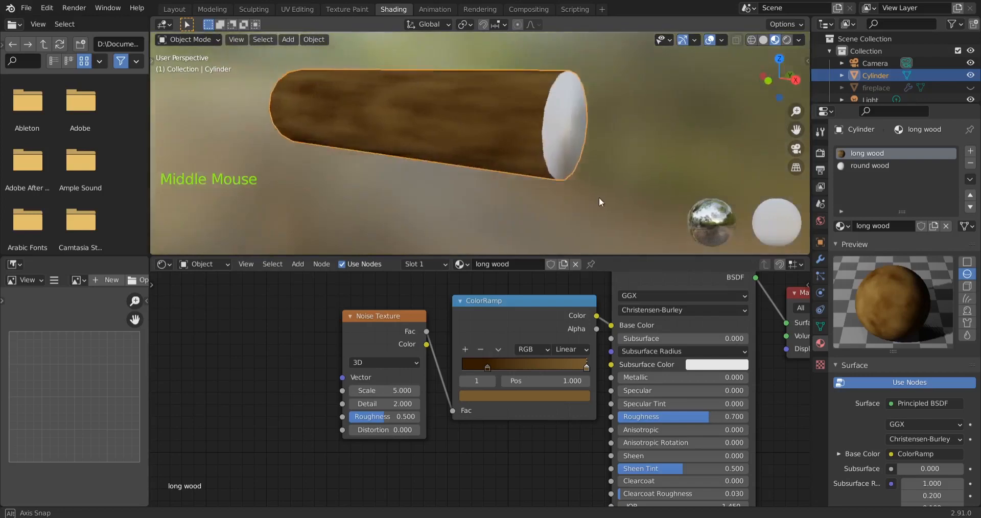
middle_click_drag(599, 197, 649, 198)
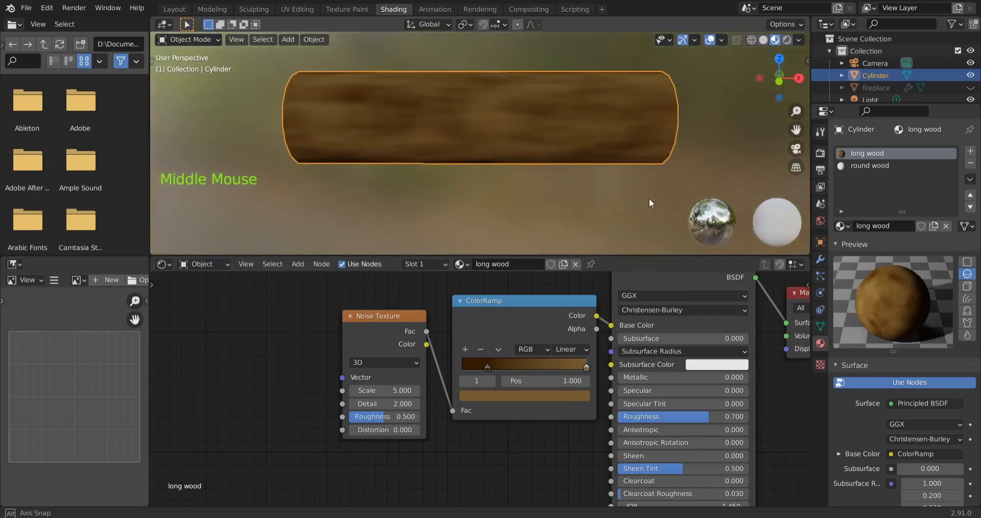
Step: Select the Noise Texture node and open the Preferences
left_click_drag(375, 316, 384, 321)
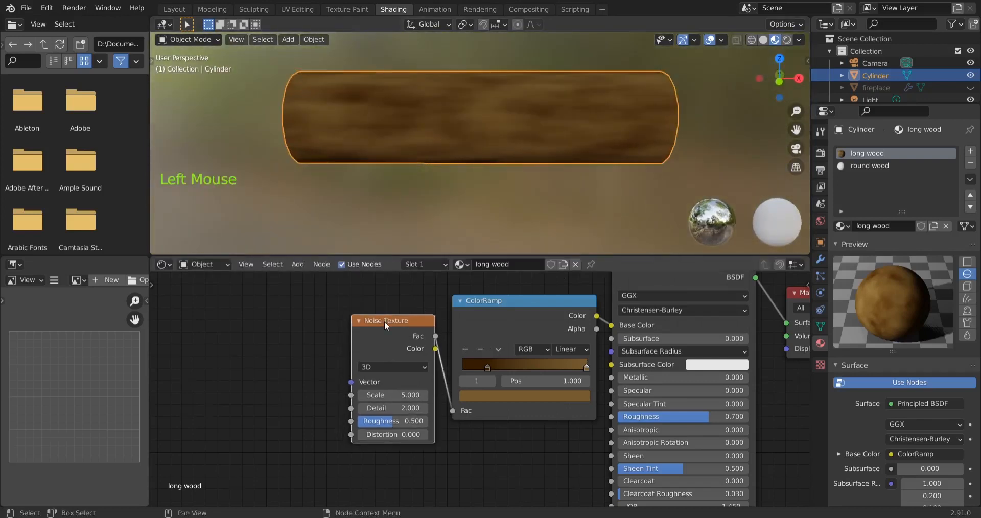
left_click(49, 8)
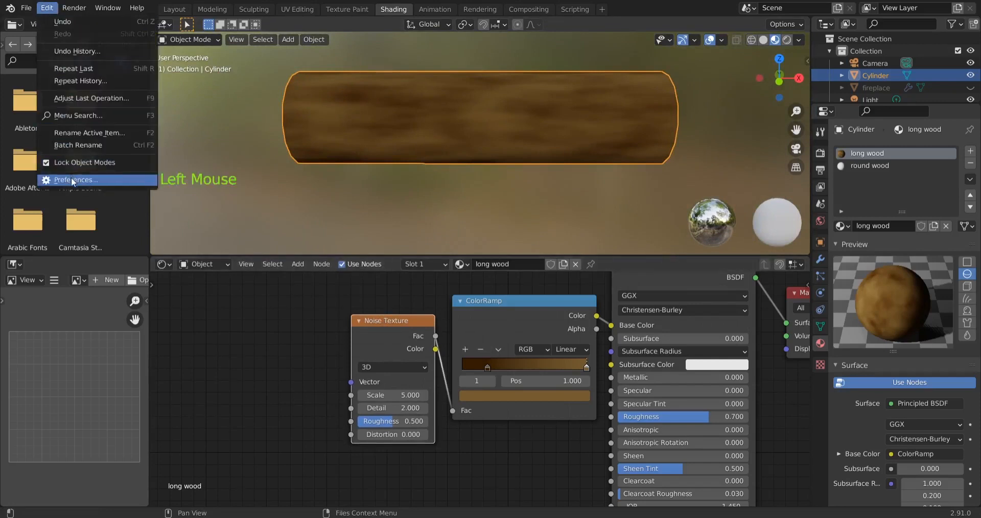
left_click(73, 180)
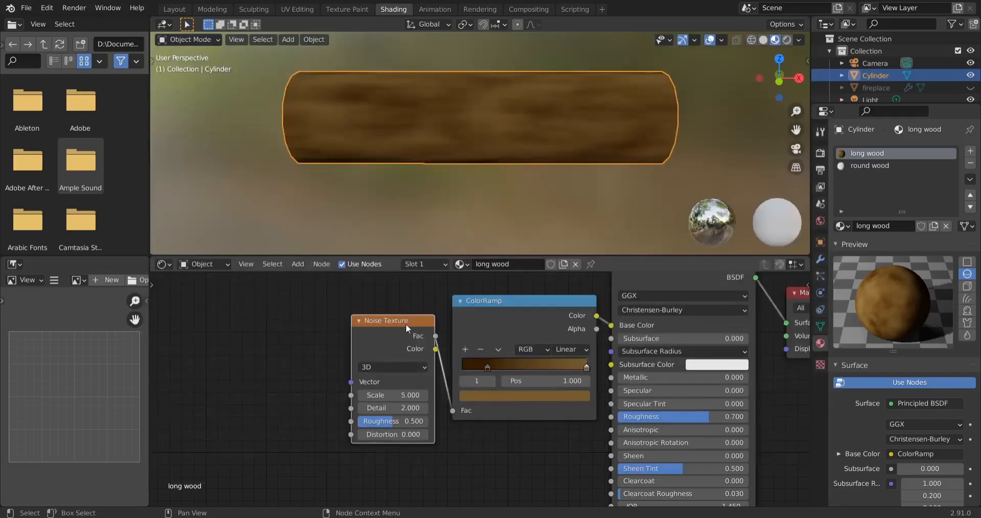
Step: Add linked Texture Coordinate and Mapping nodes feeding the Noise Texture's Vector input
mouse_move(406, 321)
left_mouse_down()
mouse_move(395, 327)
mouse_move(387, 385)
left_mouse_up()
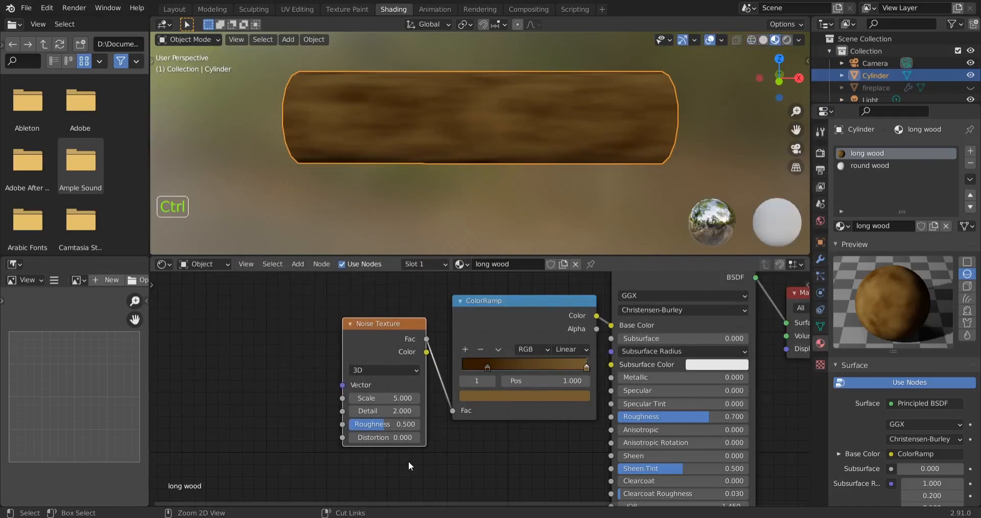
key("ctrl+t")
scroll(409, 461, "down", 3)
scroll(409, 463, "down", 1)
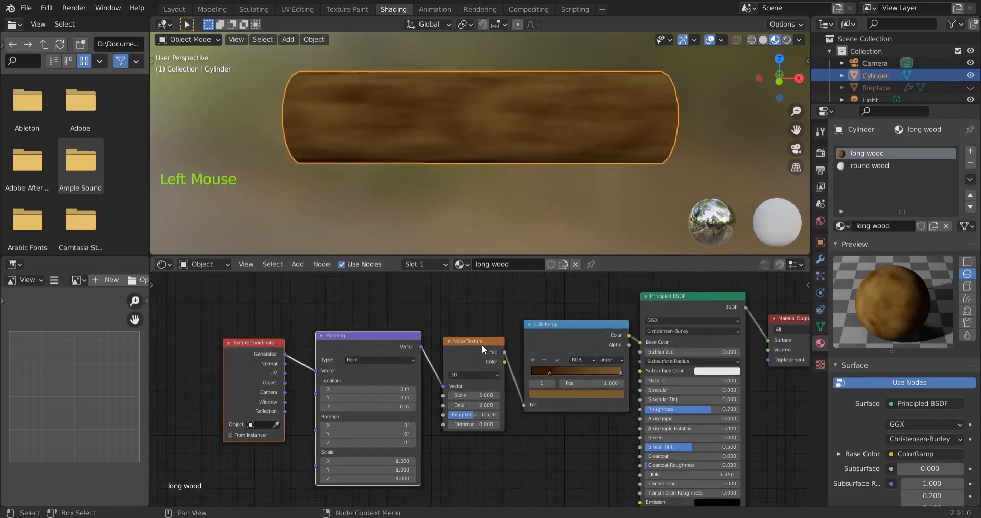
Step: Line up the Noise Texture, Mapping and Texture Coordinate nodes in a row before the ColorRamp
left_click(477, 343)
left_click_drag(477, 345, 484, 325)
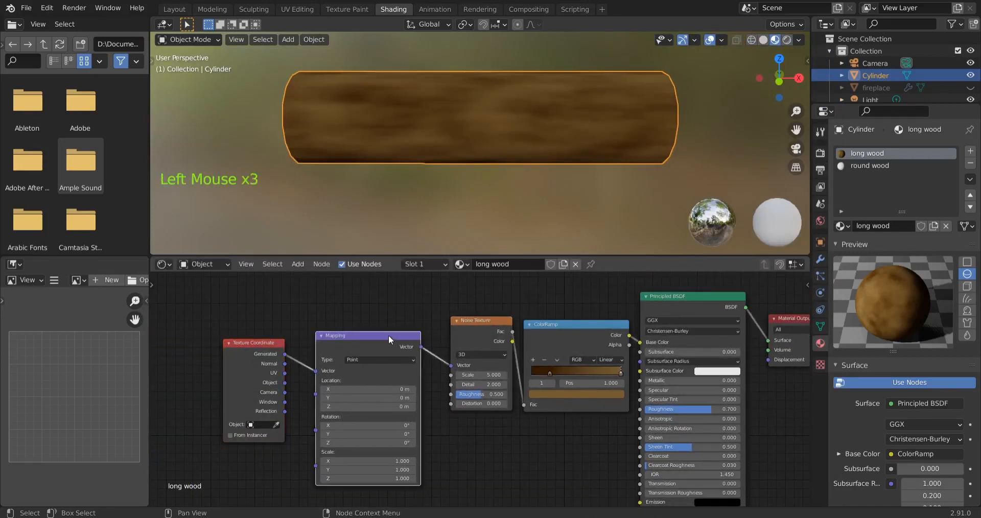
left_click_drag(389, 335, 399, 313)
left_click(264, 341)
left_click_drag(264, 342, 266, 320)
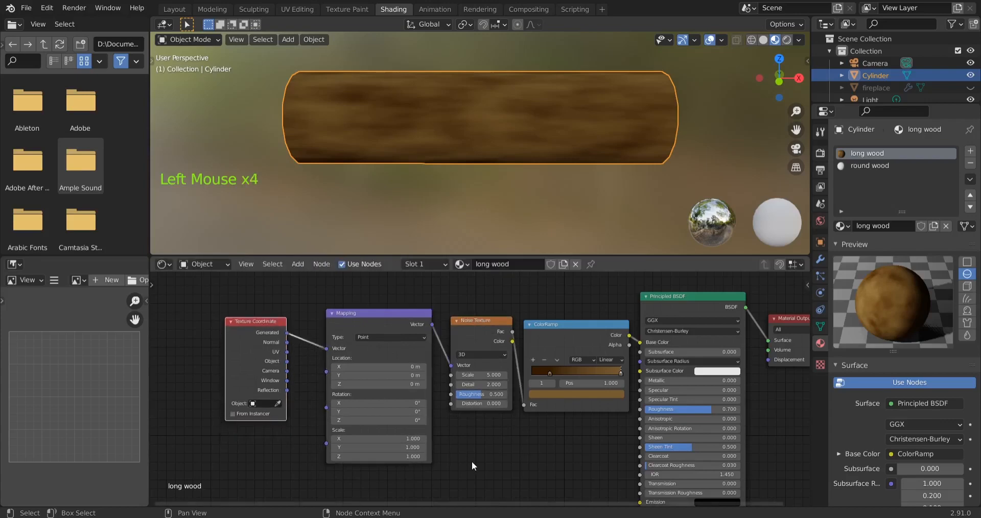
Step: Stretch the wood grain by setting the Mapping node's Scale to X 5.8 and Y 10
scroll(471, 461, "down", 2)
scroll(471, 461, "up", 3)
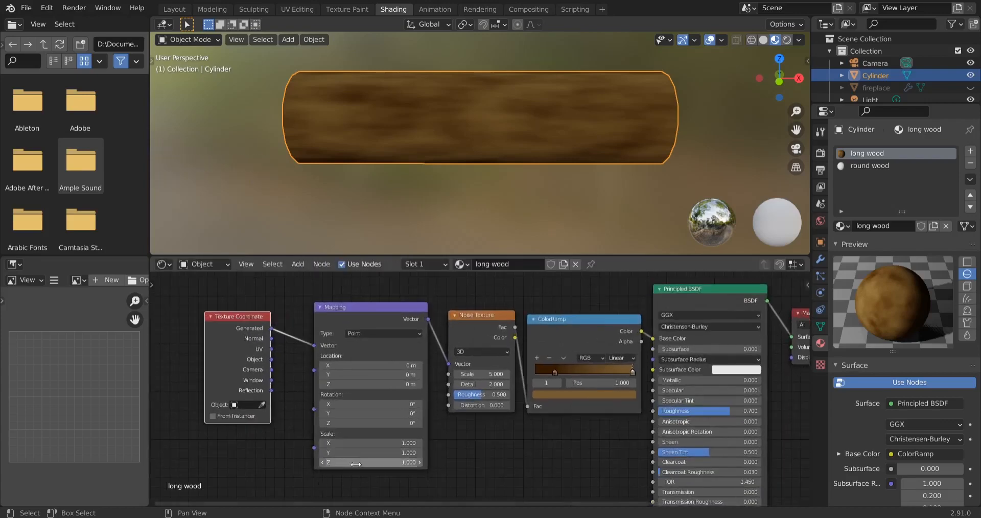
scroll(426, 484, "up", 3)
middle_click_drag(443, 486, 498, 435)
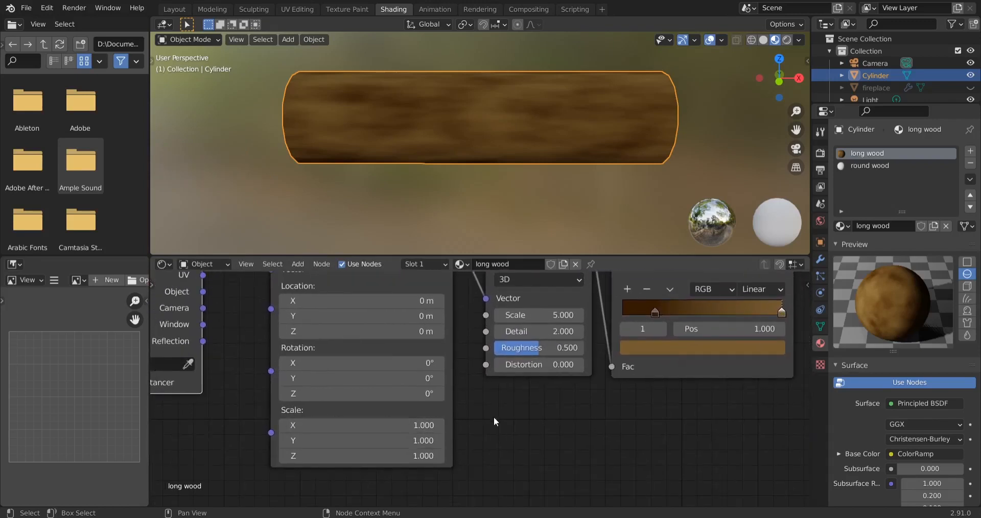
left_click_drag(428, 425, 511, 425)
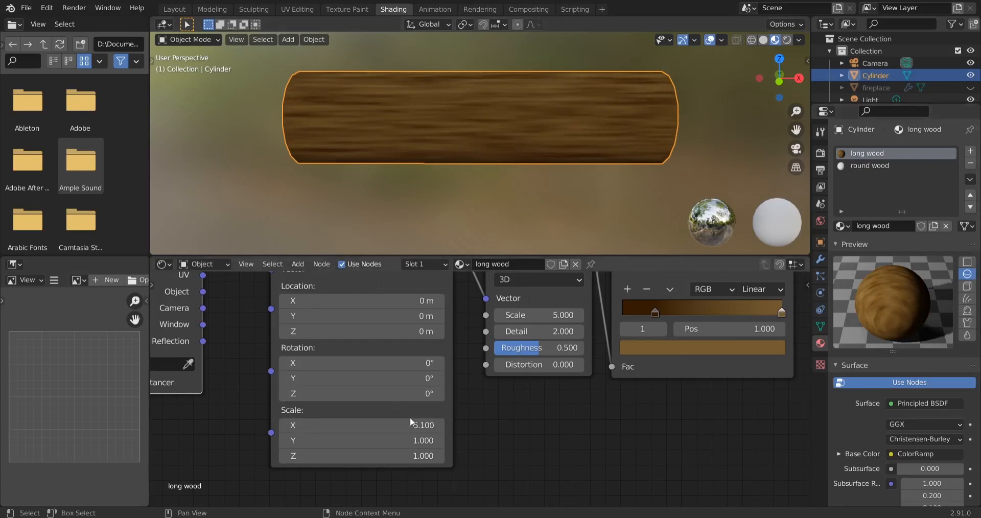
left_click_drag(417, 429, 547, 441)
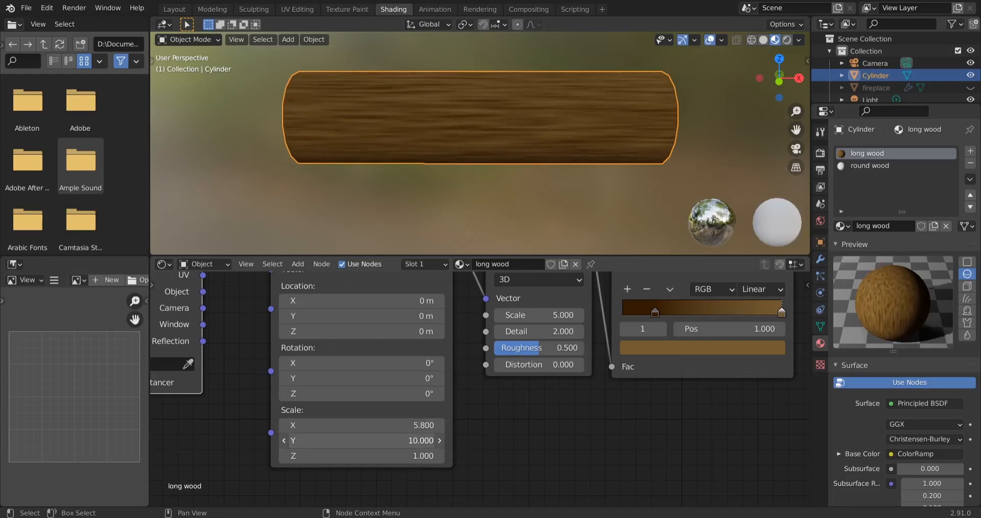
Step: Inspect the log's grain from several angles, compare it in Rendered shading and return to Material Preview
middle_click_drag(594, 188, 579, 189)
middle_click_drag(384, 192, 573, 191)
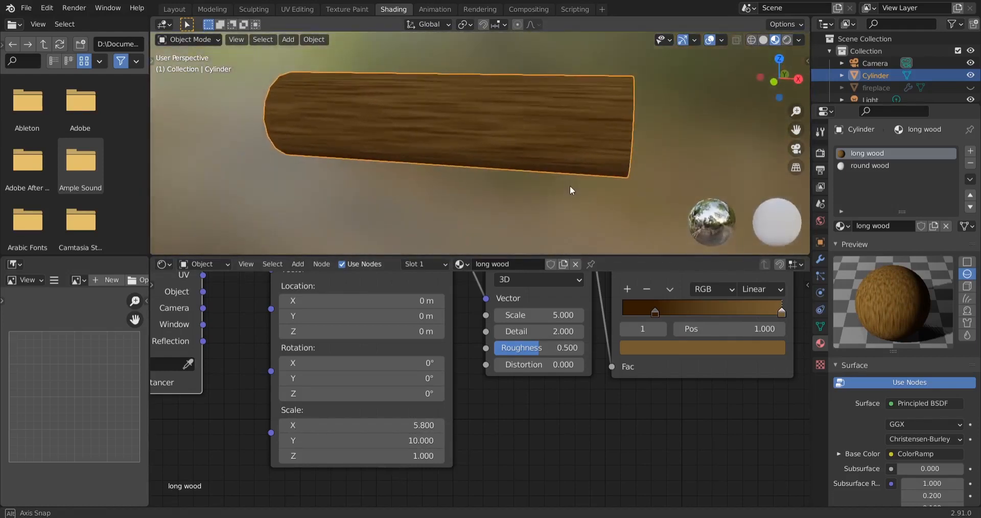
left_click(783, 313)
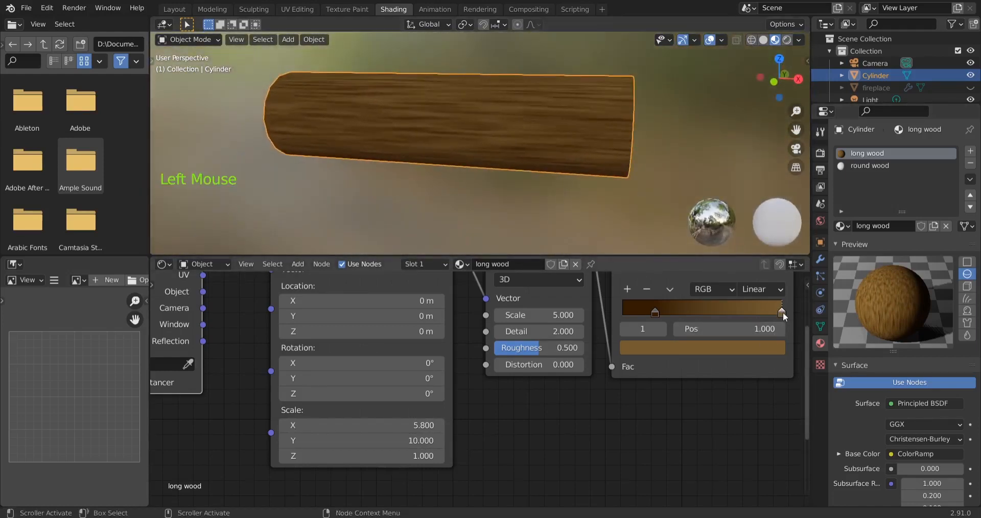
left_click(791, 39)
mouse_move(709, 164)
middle_mouse_down()
mouse_move(492, 170)
mouse_move(692, 170)
mouse_move(708, 179)
middle_mouse_up()
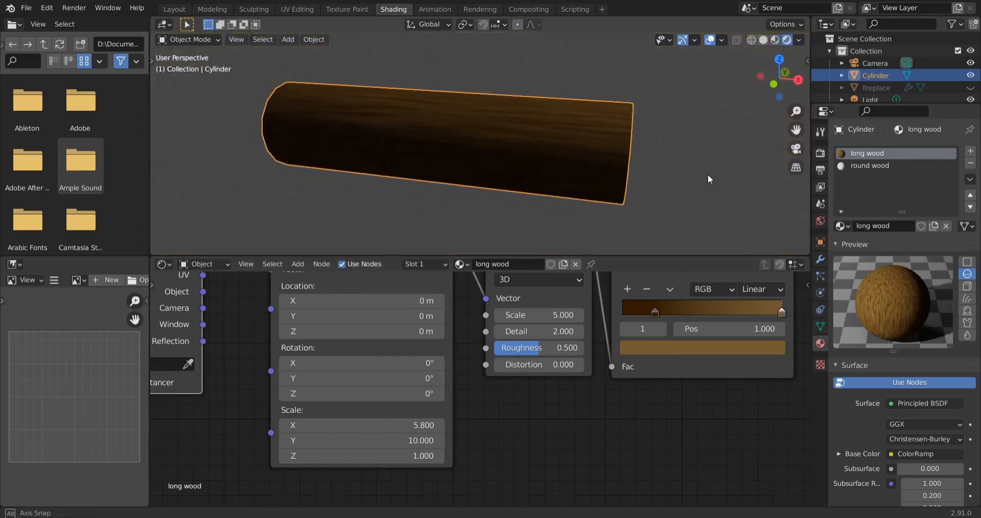
left_click(778, 41)
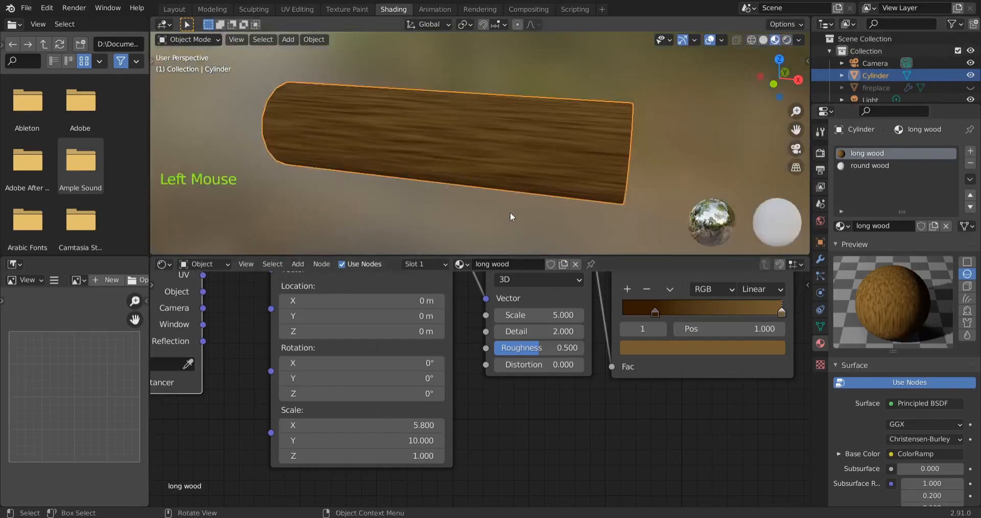
Step: Try a Z scale of 0 in the Mapping node, and set it back to 1
scroll(516, 413, "down", 7)
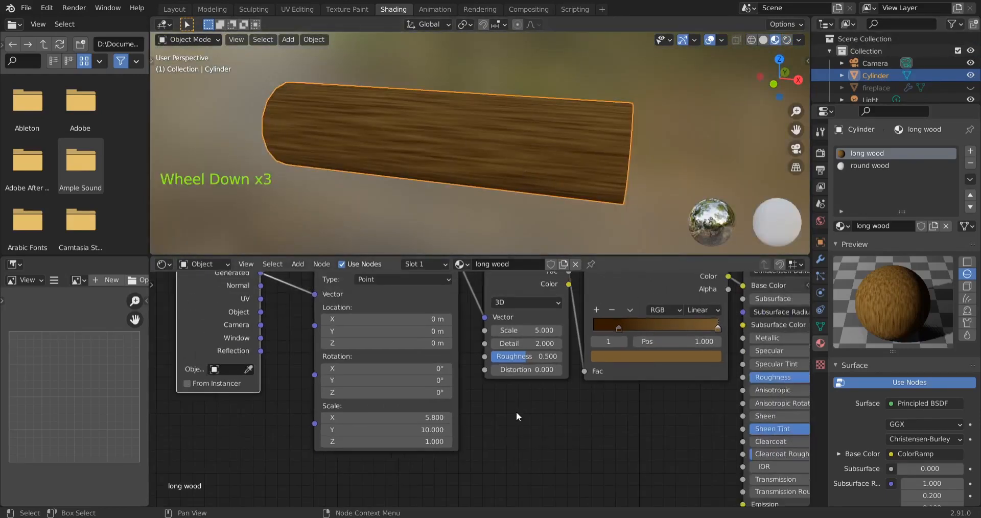
scroll(513, 412, "down", 1)
scroll(513, 413, "up", 7)
left_click(440, 450)
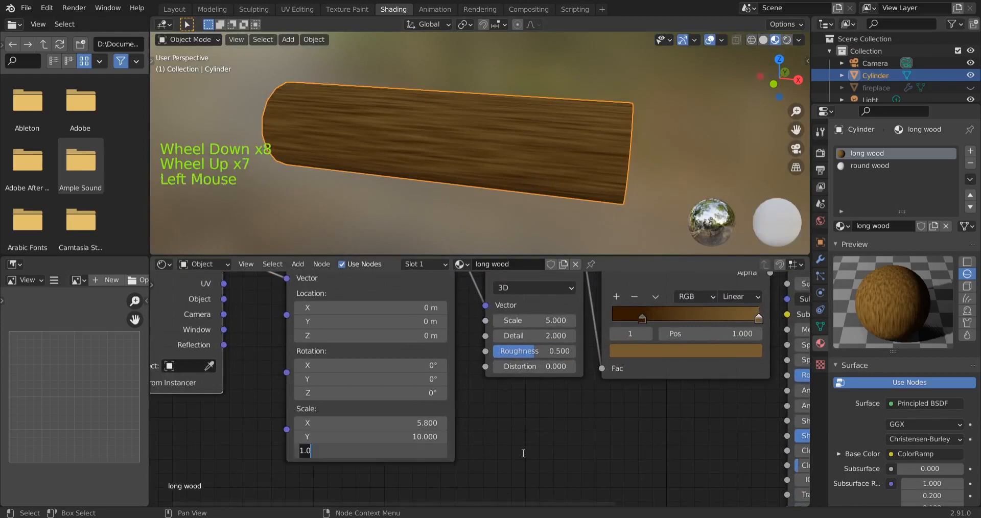
key("Return")
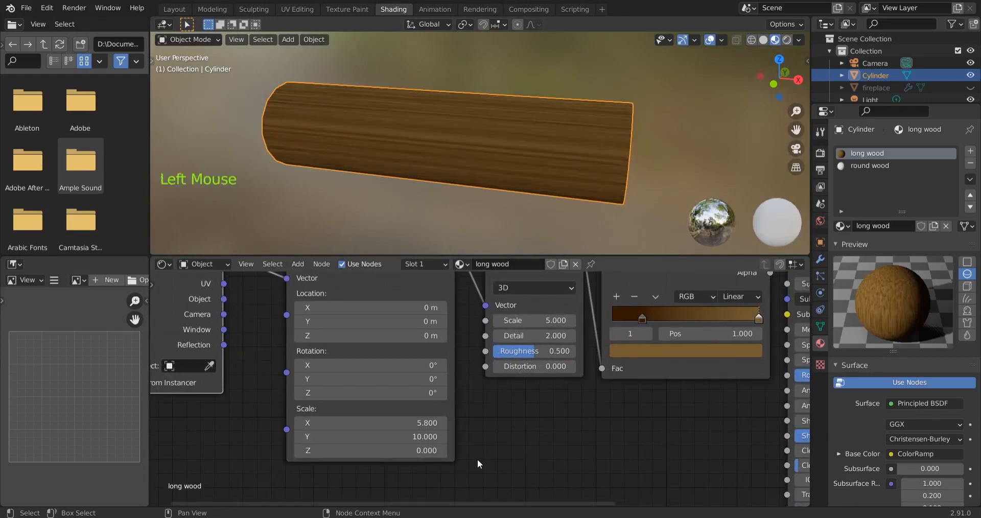
left_click(422, 452)
type("1")
key("Return")
Step: Spread out the Material Output, Principled BSDF and ColorRamp nodes to make room in the node tree
scroll(588, 434, "down", 11)
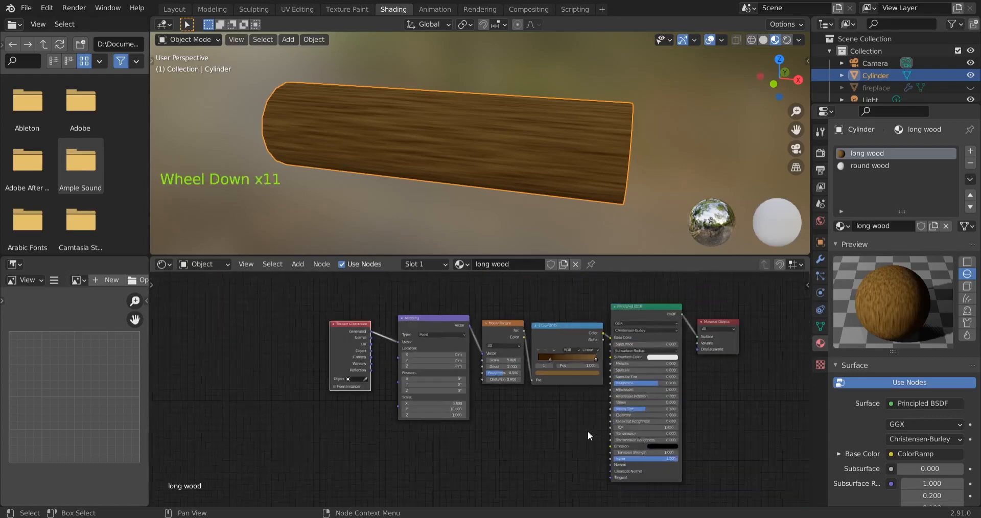
scroll(587, 430, "down", 1)
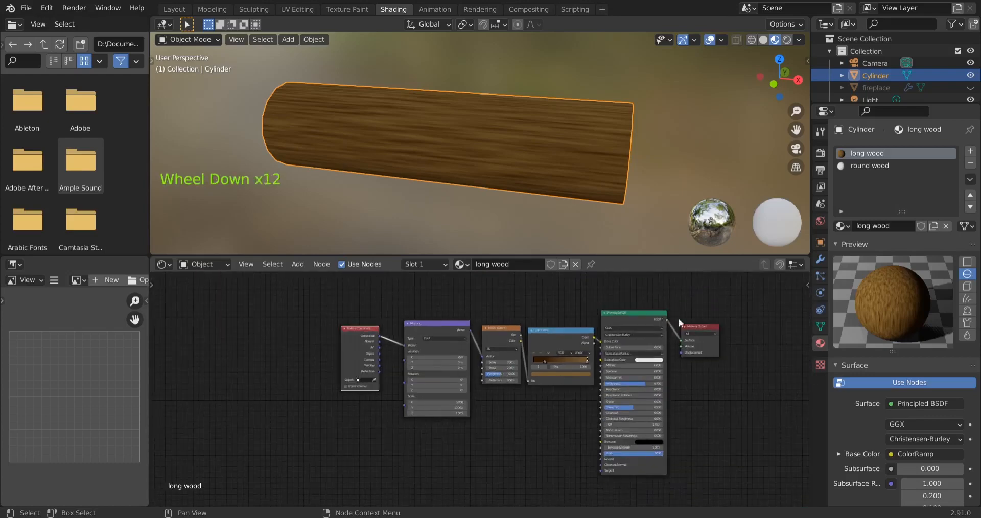
left_click_drag(701, 326, 740, 324)
left_click_drag(635, 317, 668, 306)
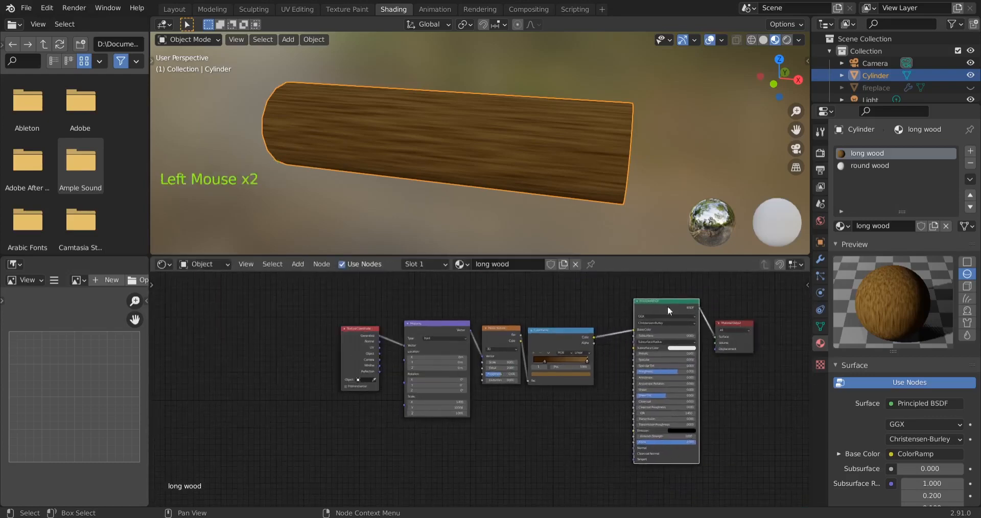
left_click_drag(564, 332, 592, 314)
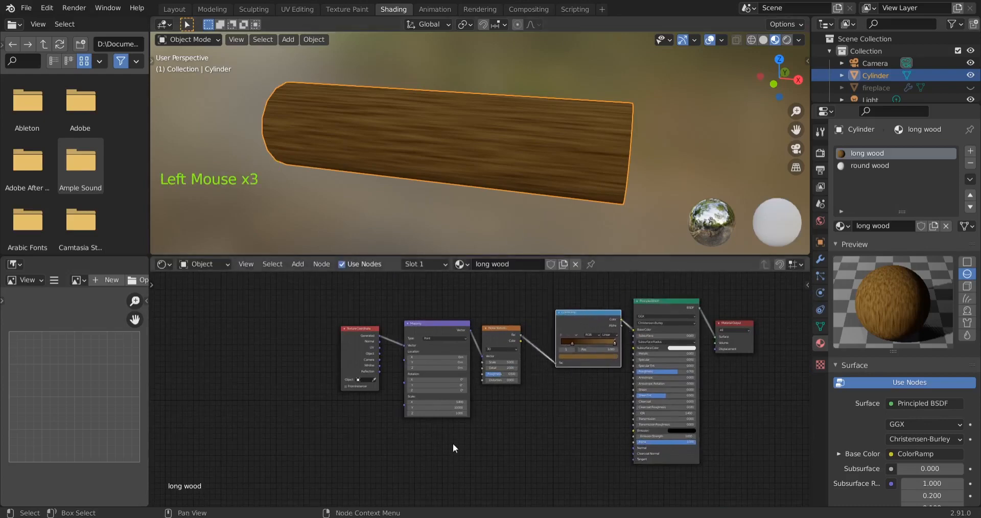
Step: Add a Bump node below the ColorRamp, beside the Principled BSDF
key("shift+a")
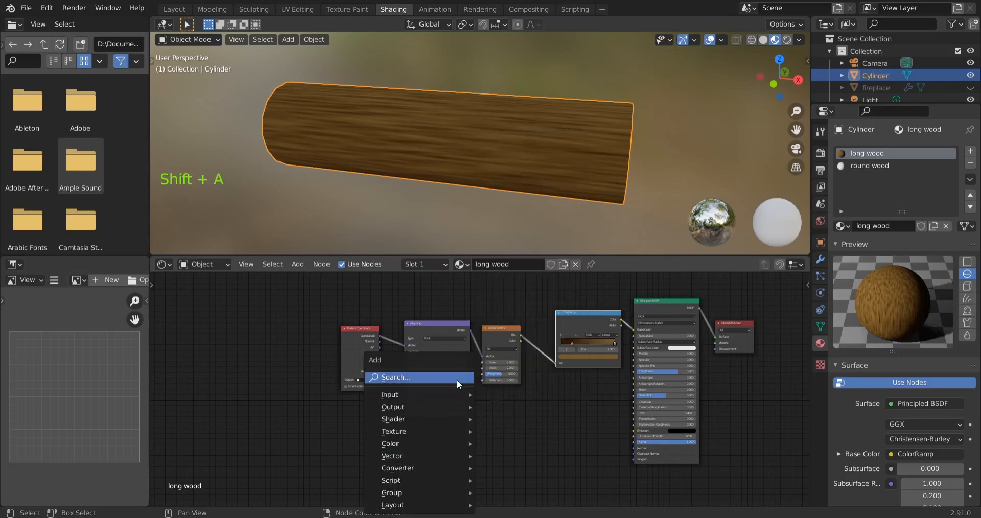
left_click(457, 379)
type("bump")
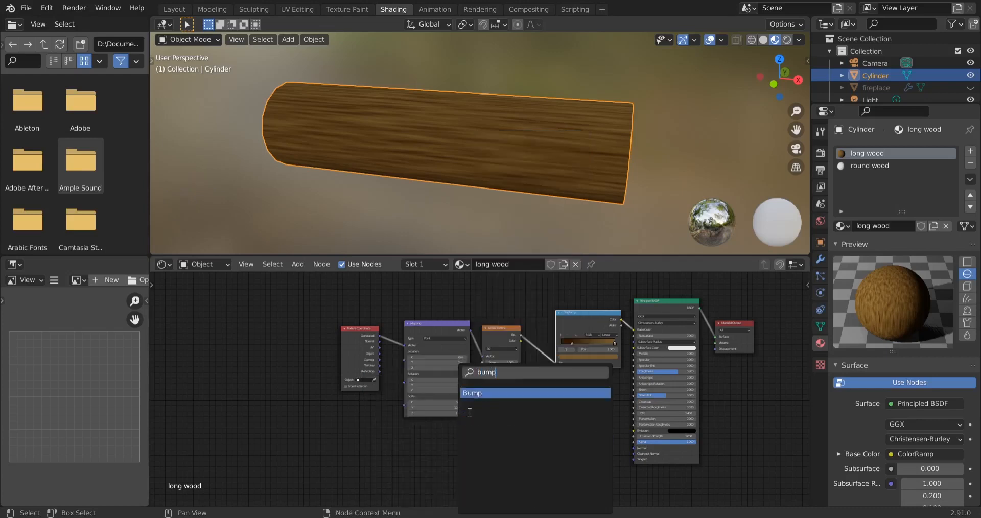
key("Return")
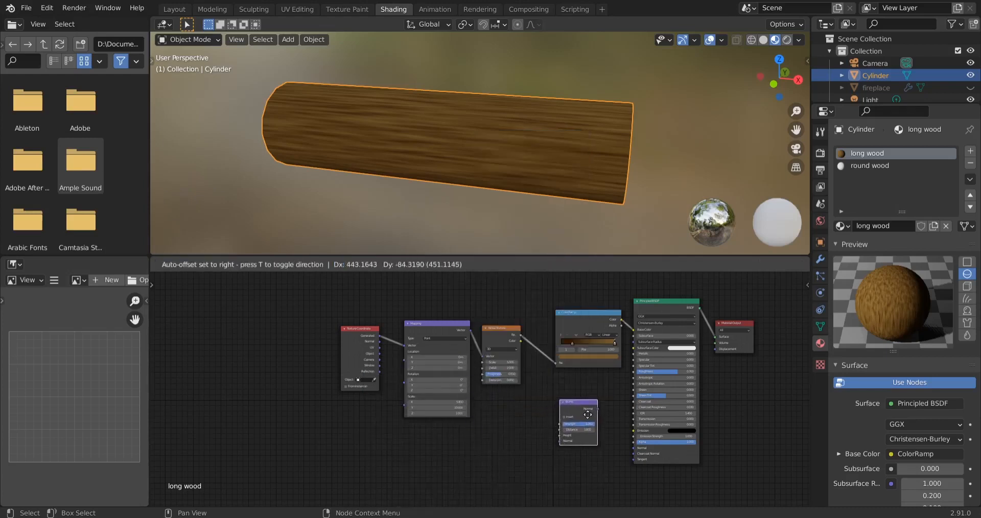
left_click(588, 421)
Step: Connect the Bump node's Normal output to the Principled BSDF's Normal input
scroll(713, 496, "up", 11)
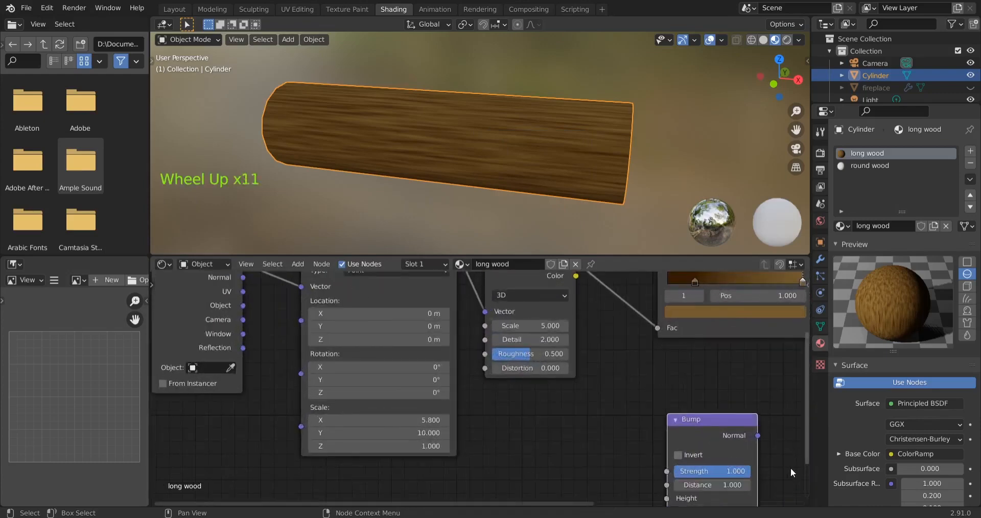
middle_click_drag(790, 468, 485, 354)
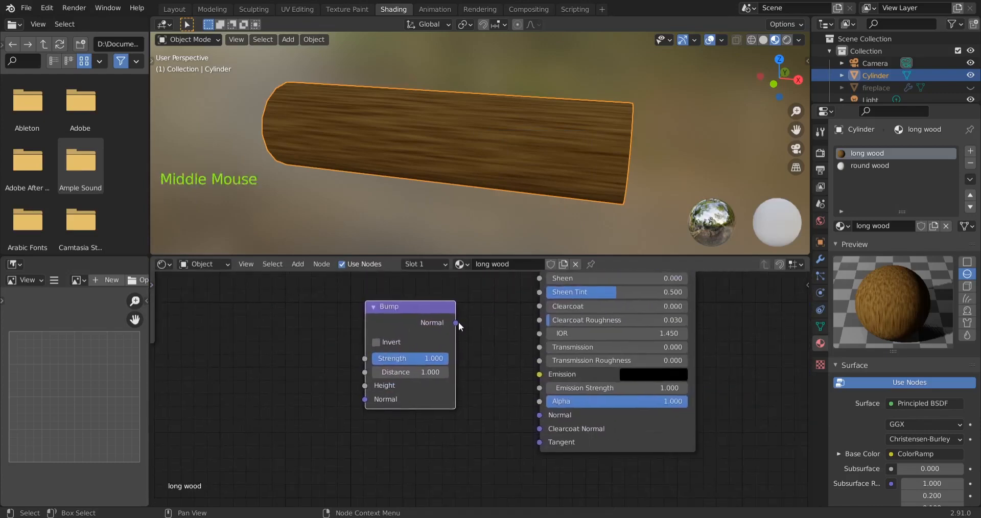
scroll(474, 340, "down", 10)
scroll(481, 348, "up", 1)
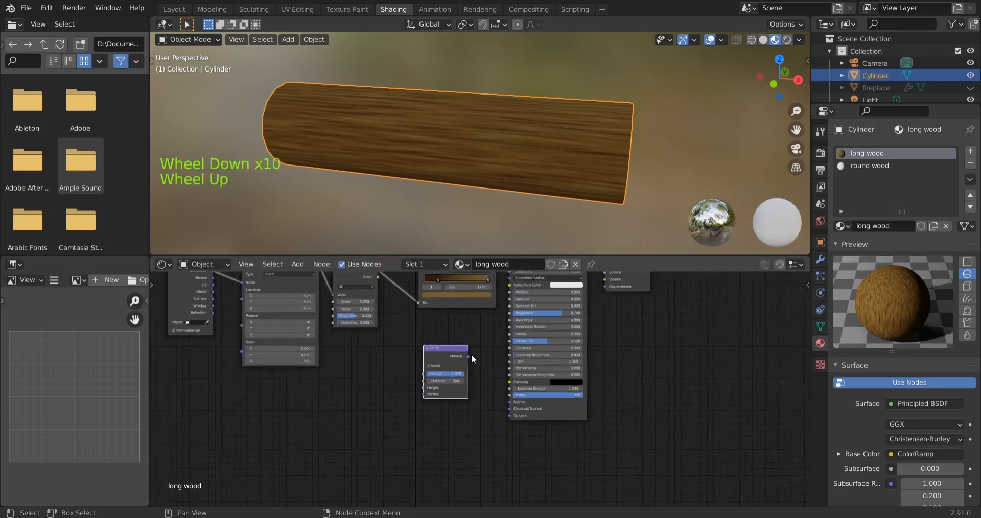
left_click_drag(468, 356, 509, 402)
scroll(364, 373, "down", 2)
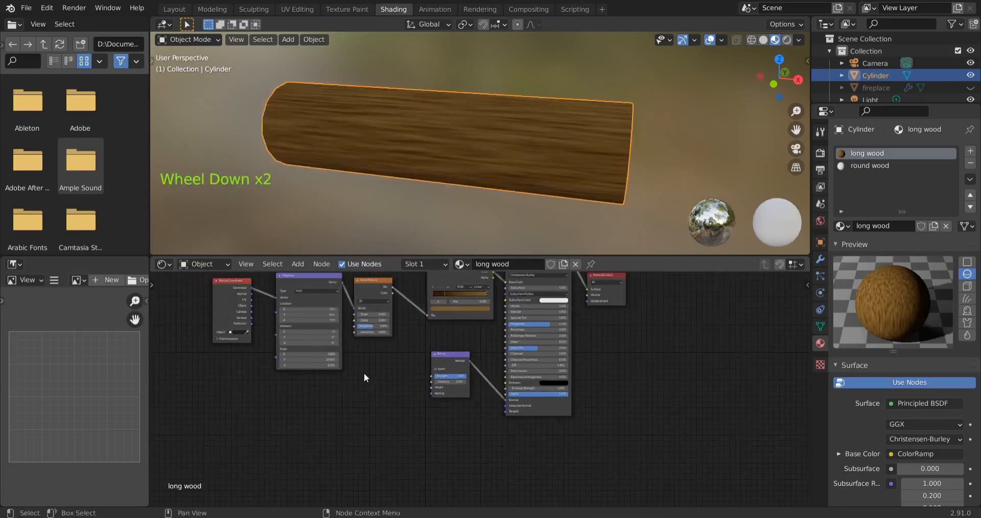
Step: Connect the Noise Texture's Fac output to the Bump node's Height input and check the log's surface up close
scroll(364, 372, "up", 7)
middle_click_drag(355, 363, 456, 395)
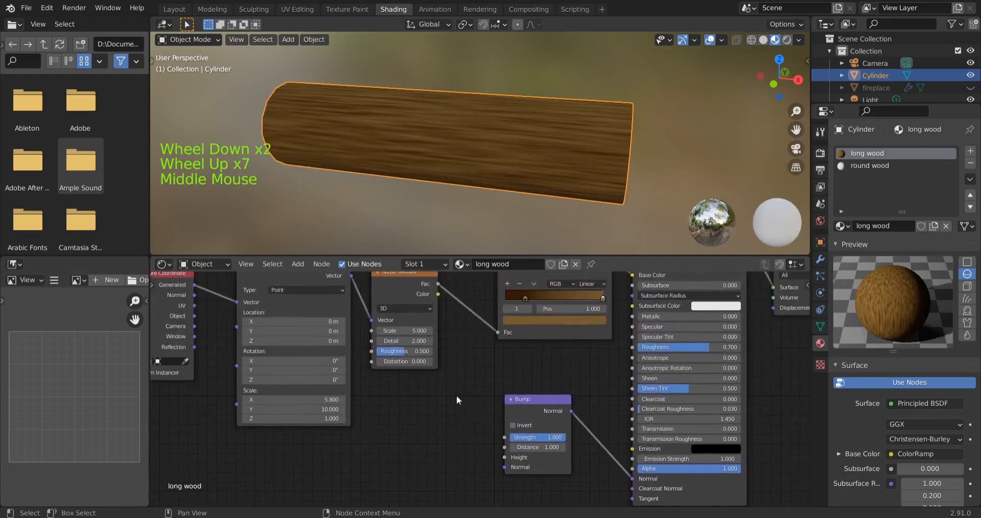
left_click_drag(439, 284, 500, 458)
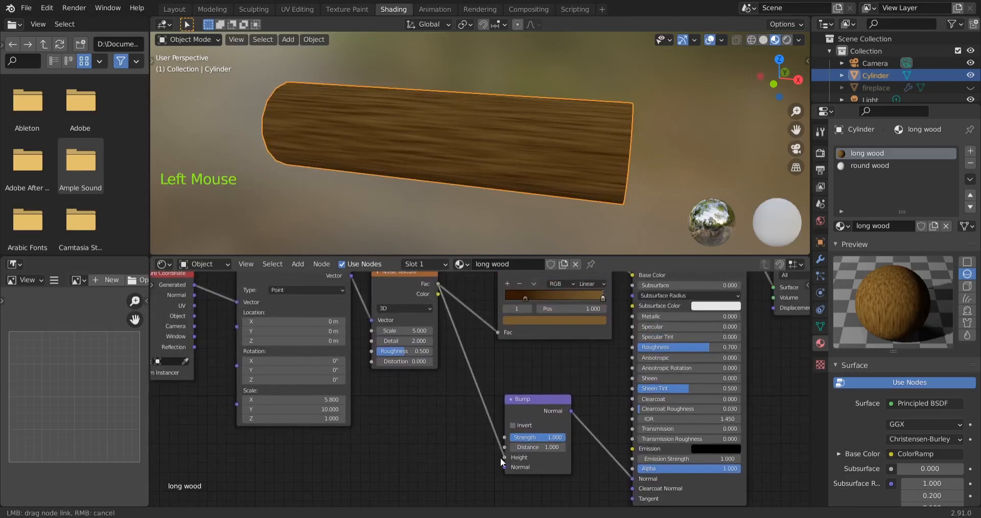
scroll(439, 185, "up", 3)
scroll(439, 185, "down", 1)
middle_click_drag(439, 185, 417, 184)
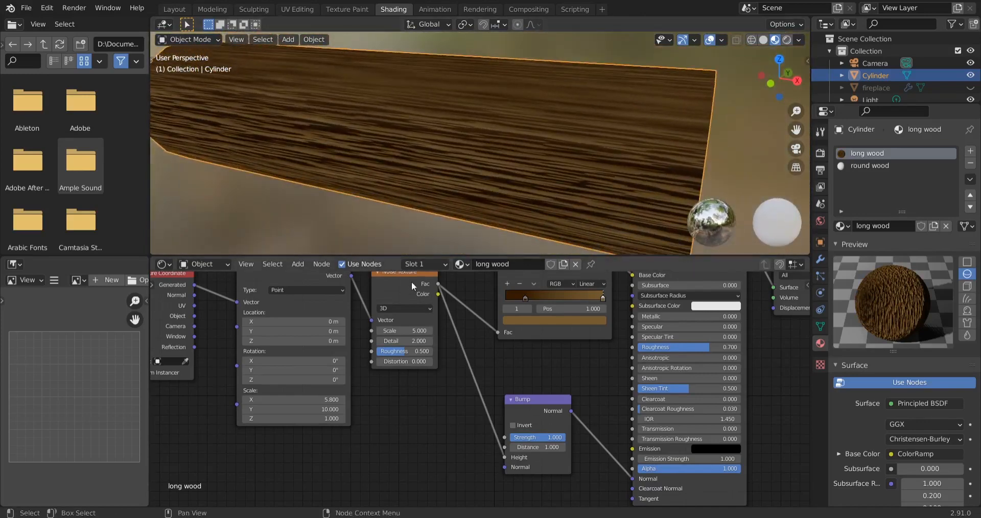
Step: Reposition the Noise Texture and Bump nodes so their links are easy to follow
mouse_move(409, 280)
left_mouse_down()
mouse_move(420, 308)
mouse_move(425, 300)
mouse_move(408, 298)
left_mouse_up()
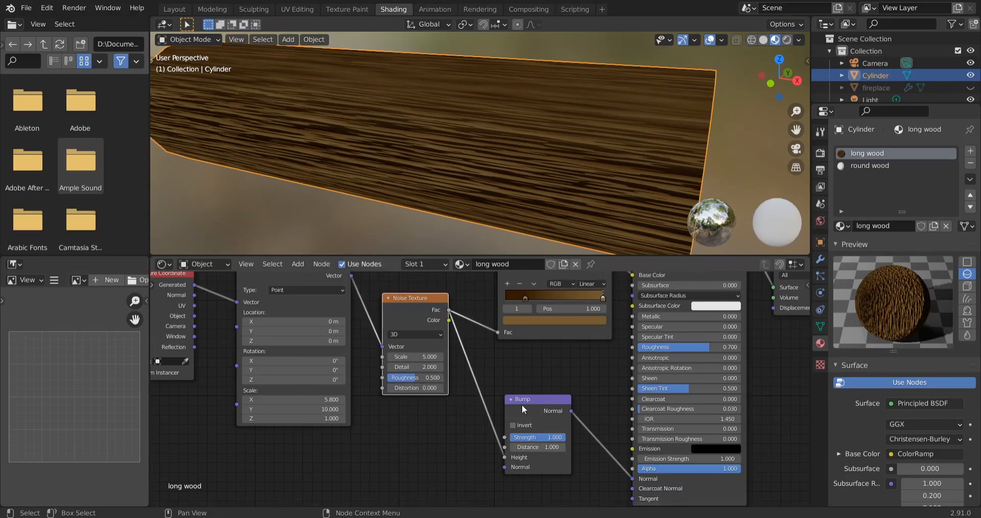
left_click_drag(522, 409, 535, 392)
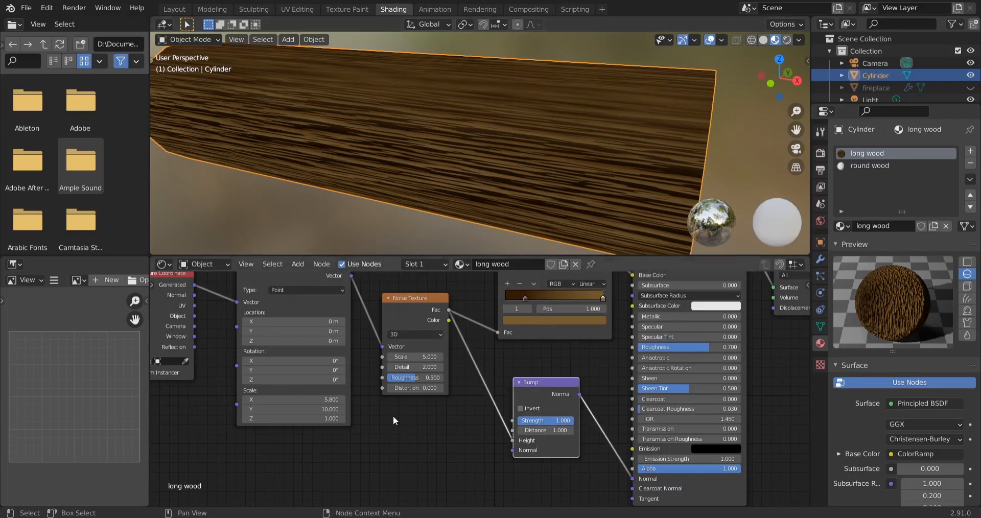
left_click_drag(547, 383, 548, 379)
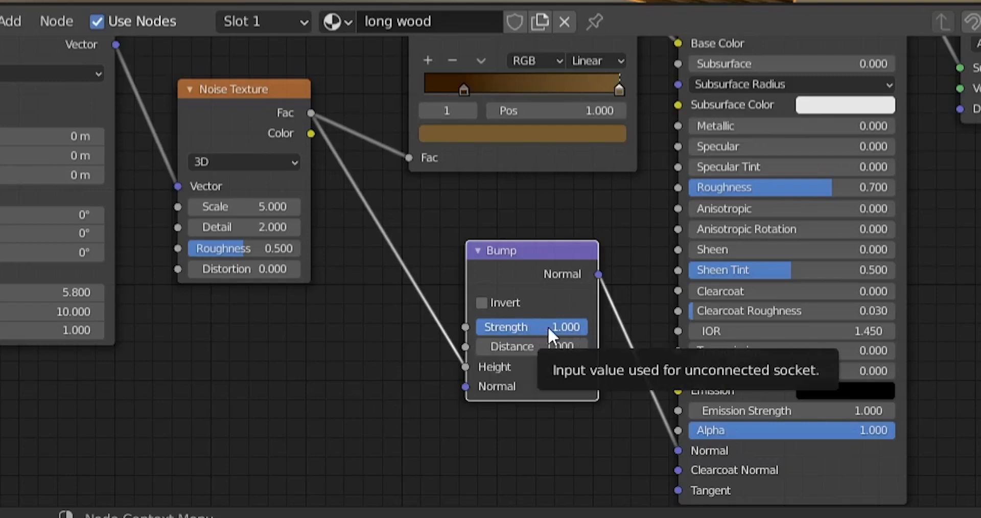
Step: Lower the Bump node's Strength to 0.1 and inspect the effect on the log
left_click_drag(564, 330, 532, 330)
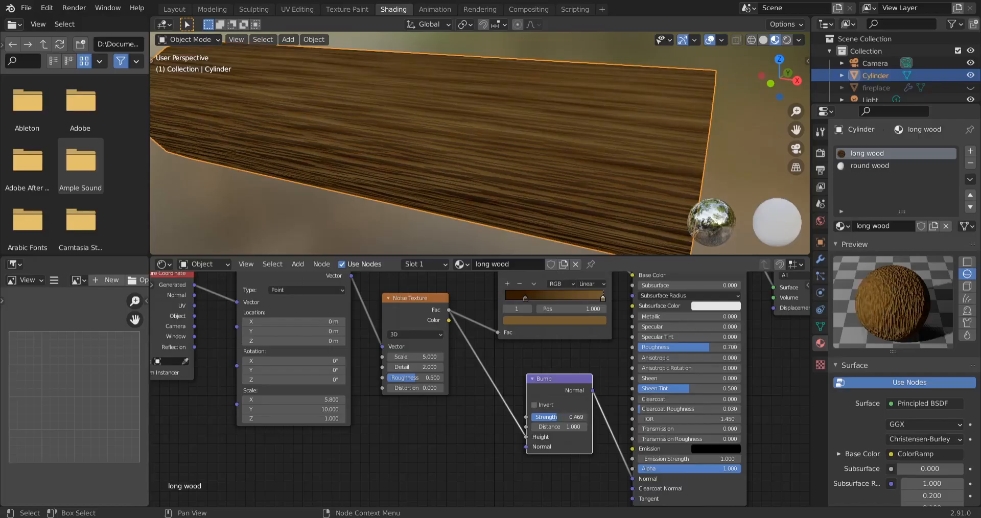
left_click(564, 418)
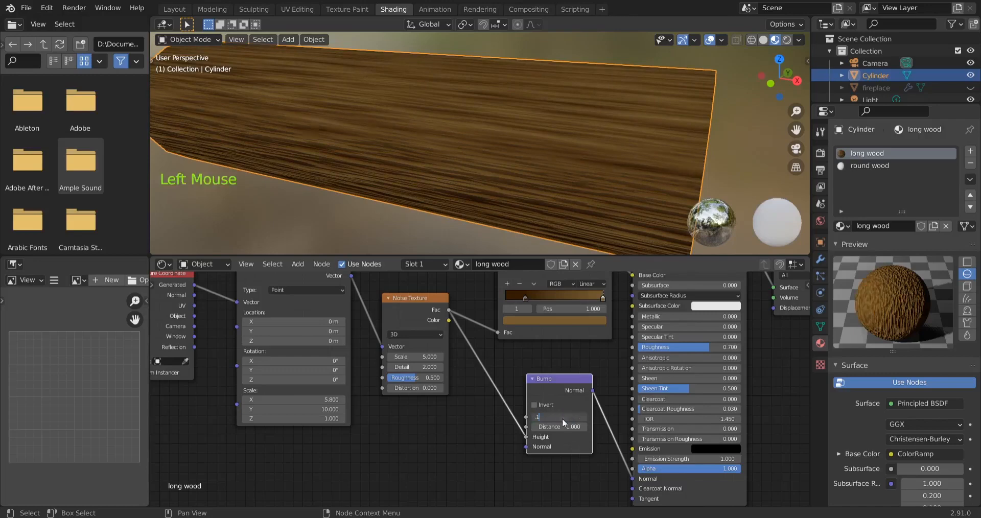
key("Return")
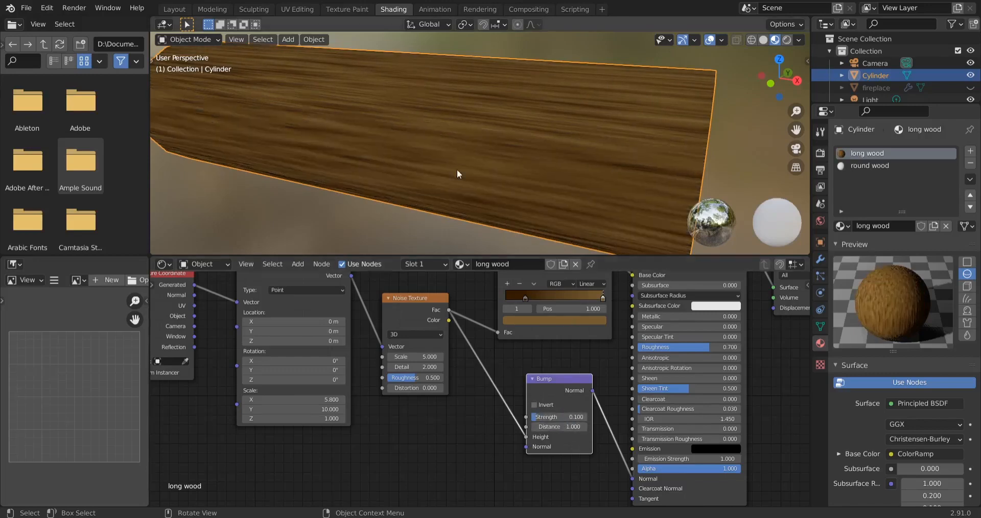
scroll(468, 148, "down", 3)
mouse_move(468, 147)
middle_mouse_down()
mouse_move(441, 157)
mouse_move(459, 148)
middle_mouse_up()
scroll(408, 149, "up", 3)
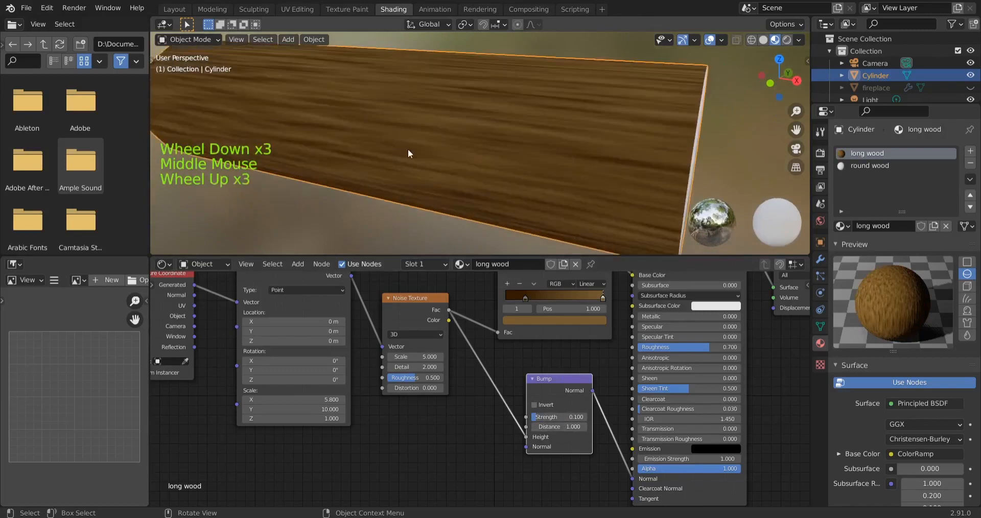
scroll(408, 148, "down", 1)
Step: Compare Bump Strength values of 0, 0.3 and 0.5 on the log
left_click(549, 418)
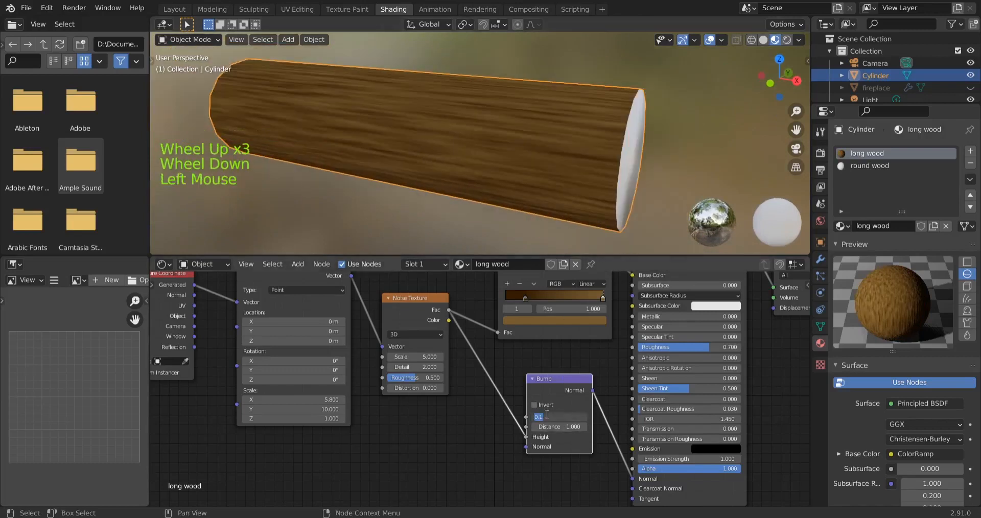
type("0")
key("Return")
double_click(547, 418)
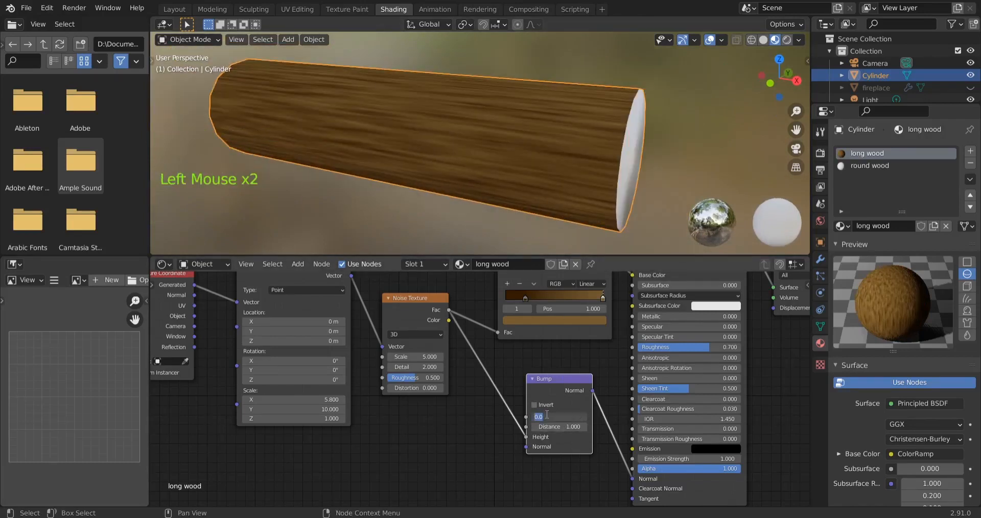
key("Return")
left_click(547, 416)
type(".3")
key("Return")
left_click(547, 417)
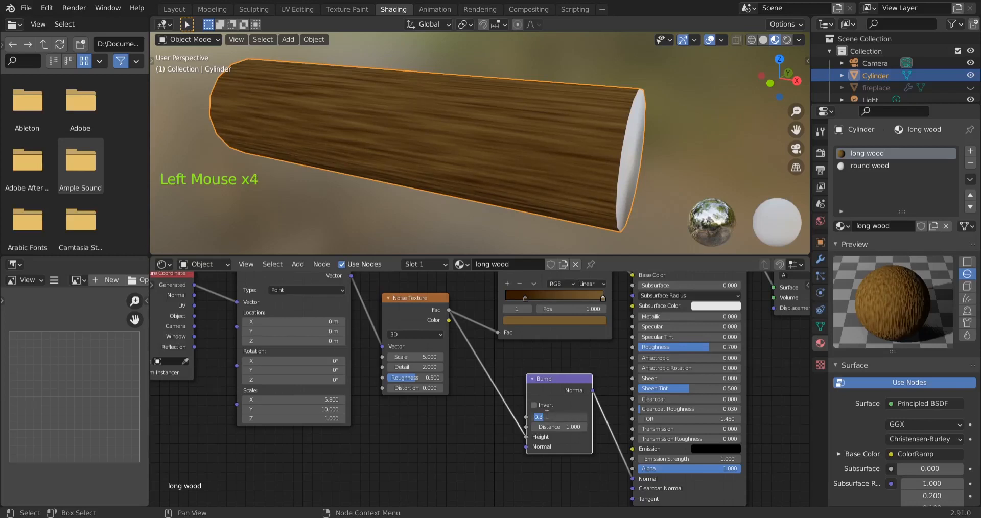
type(".5")
key("Return")
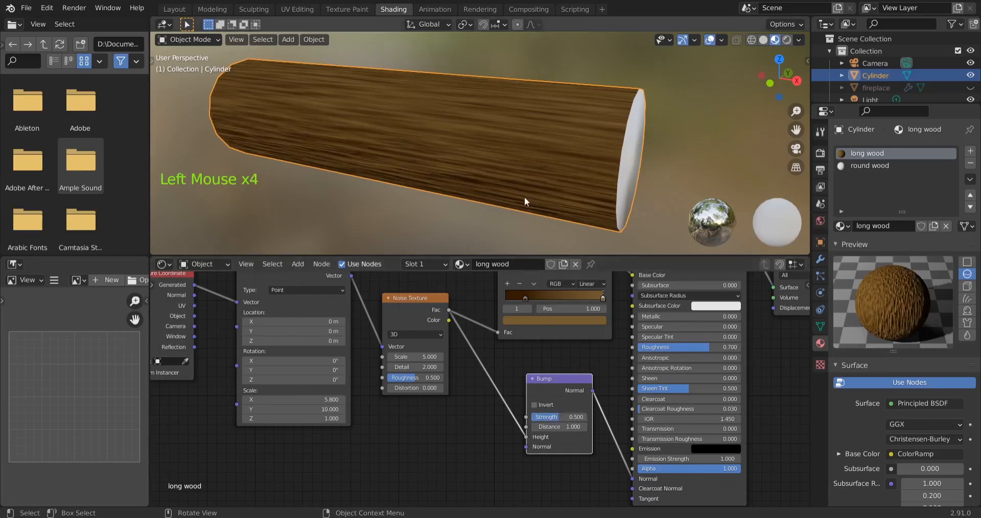
mouse_move(525, 197)
middle_mouse_down()
mouse_move(458, 210)
mouse_move(516, 209)
middle_mouse_up()
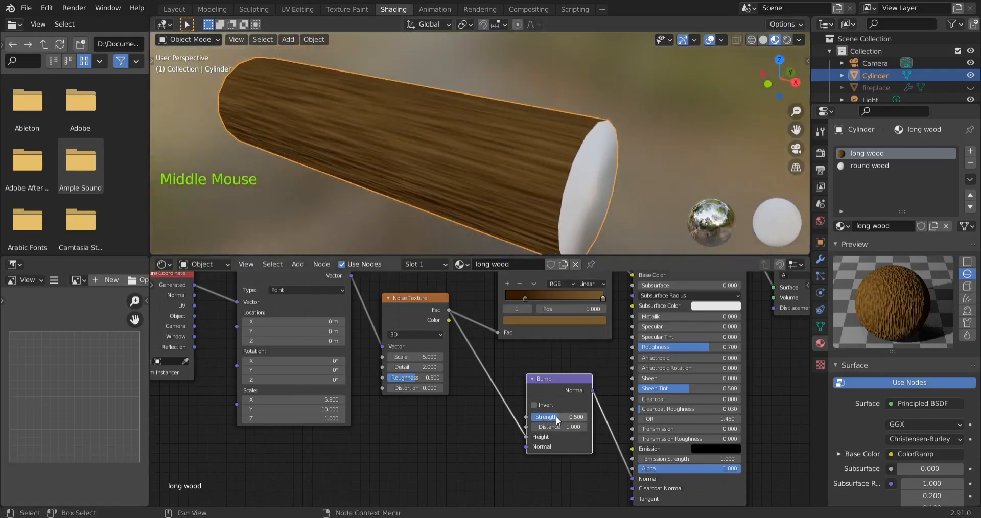
Step: Reduce the Bump Strength to 0.3 and view the log in Rendered shading
left_click_drag(557, 418, 546, 418)
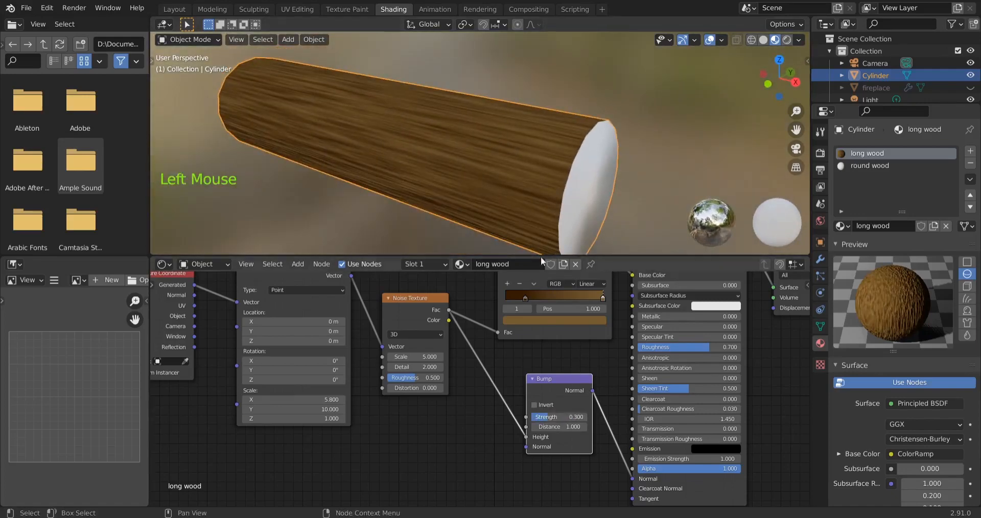
mouse_move(541, 255)
middle_mouse_down()
mouse_move(401, 201)
mouse_move(514, 204)
mouse_move(519, 195)
mouse_move(449, 158)
middle_mouse_up()
left_click(787, 40)
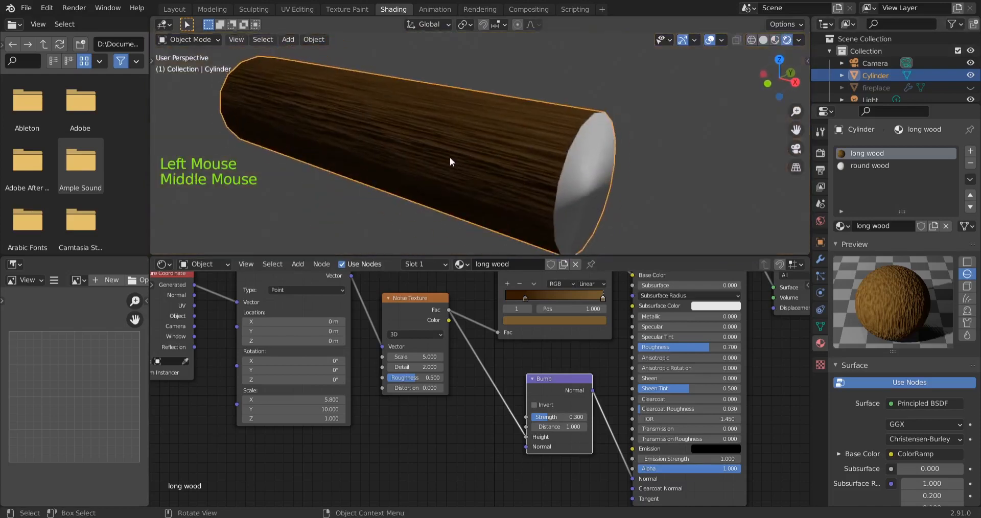
scroll(417, 137, "up", 2)
Step: Set the Bump node's Strength to 0.1 while viewing the rendered log
double_click(558, 416)
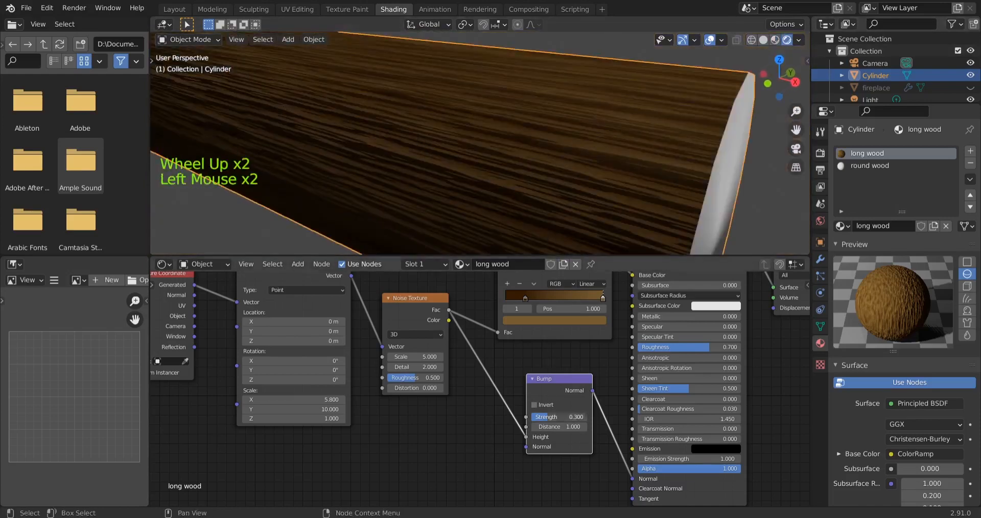
type("0.1")
key("Return")
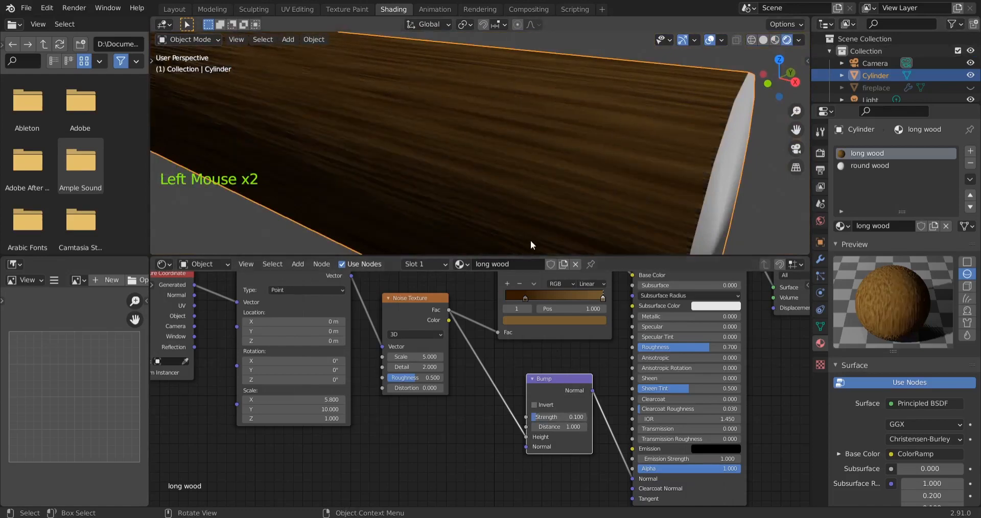
left_click(536, 418)
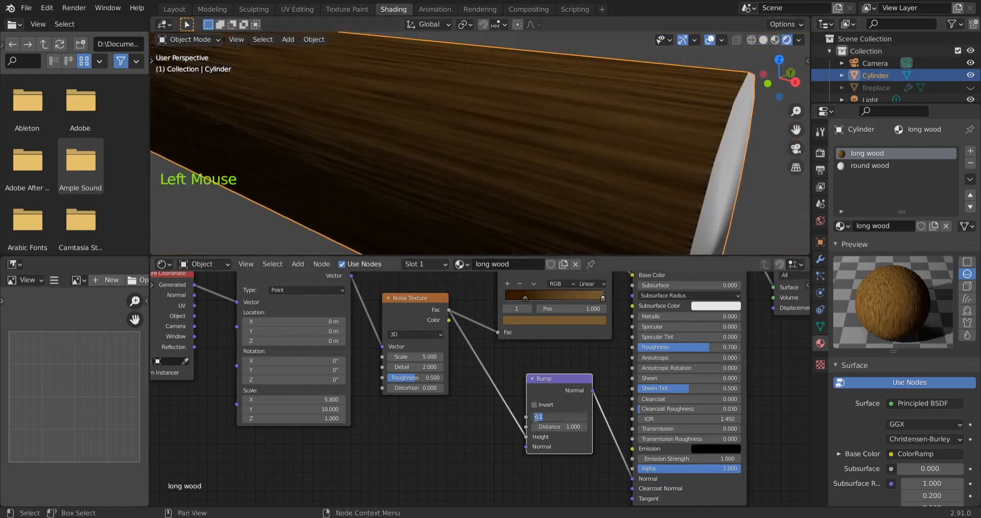
double_click(536, 417)
key("Return")
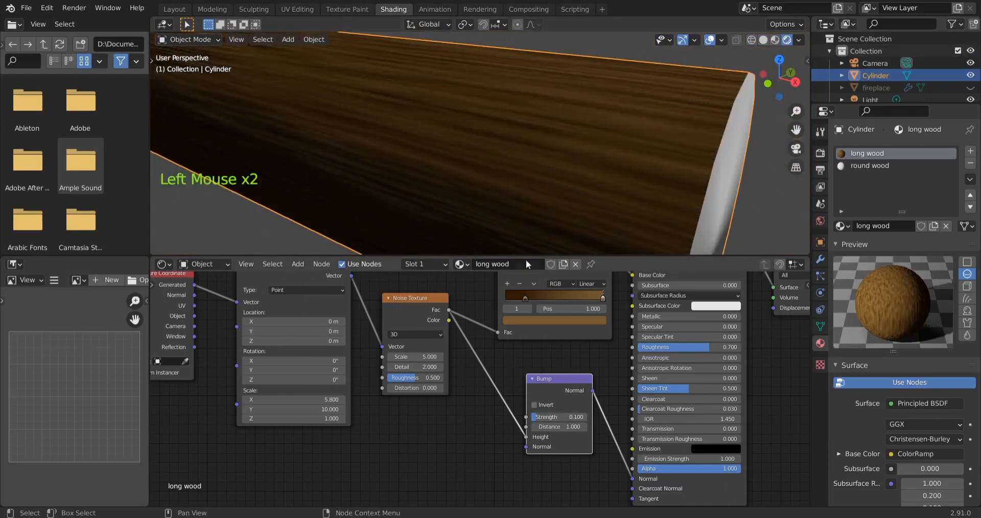
Step: Switch to the round wood material and add a ColorRamp node beside its Principled BSDF
scroll(568, 192, "down", 4)
middle_click_drag(568, 192, 516, 178)
left_click(875, 165)
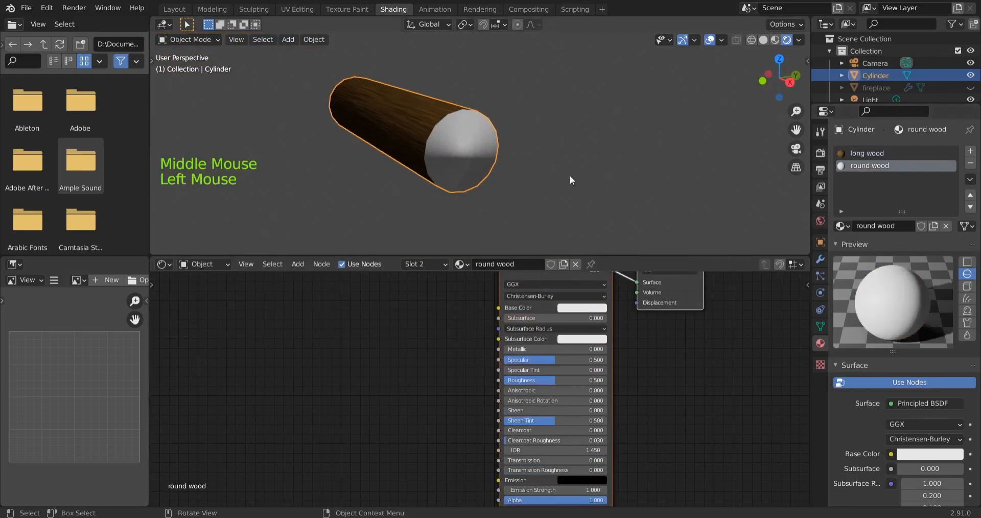
scroll(641, 401, "down", 4)
middle_click_drag(621, 401, 758, 400)
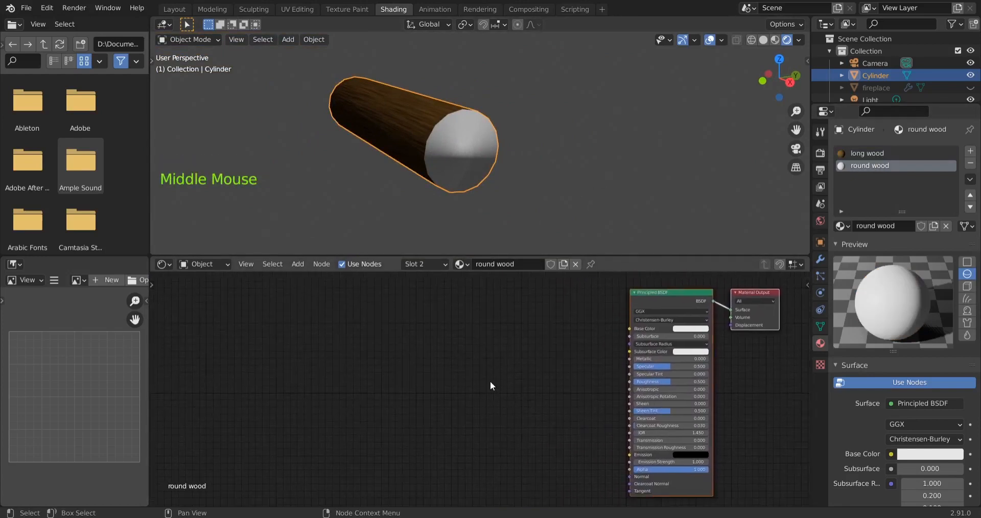
key("shift")
key("shift+a")
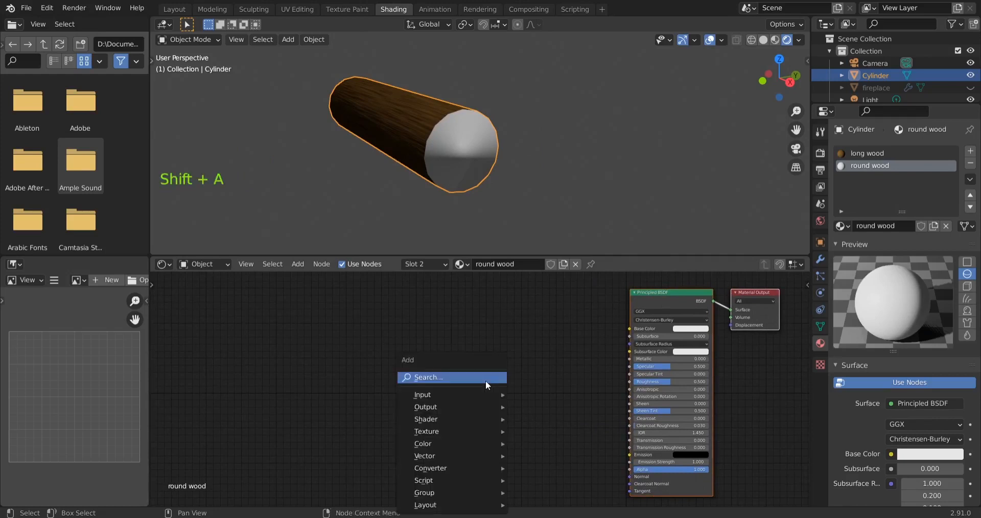
left_click(486, 378)
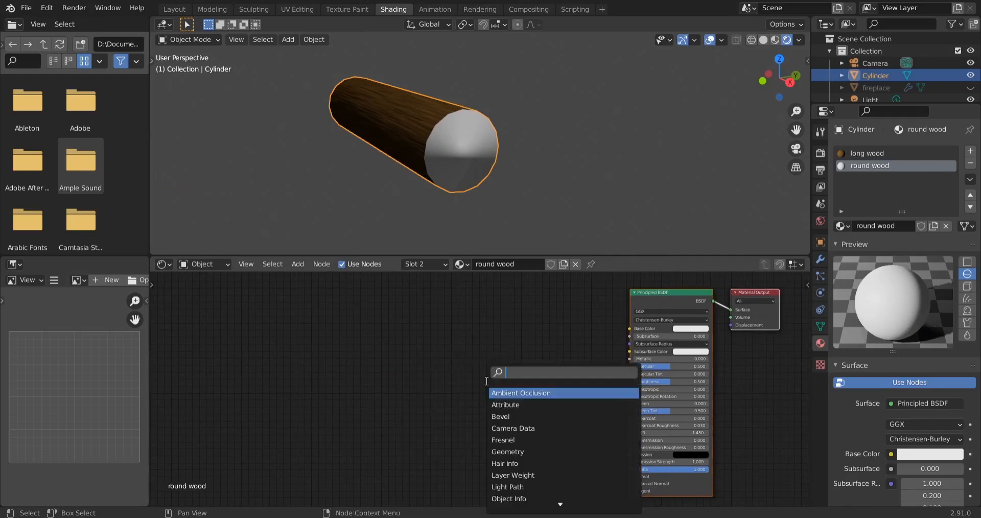
type("colo")
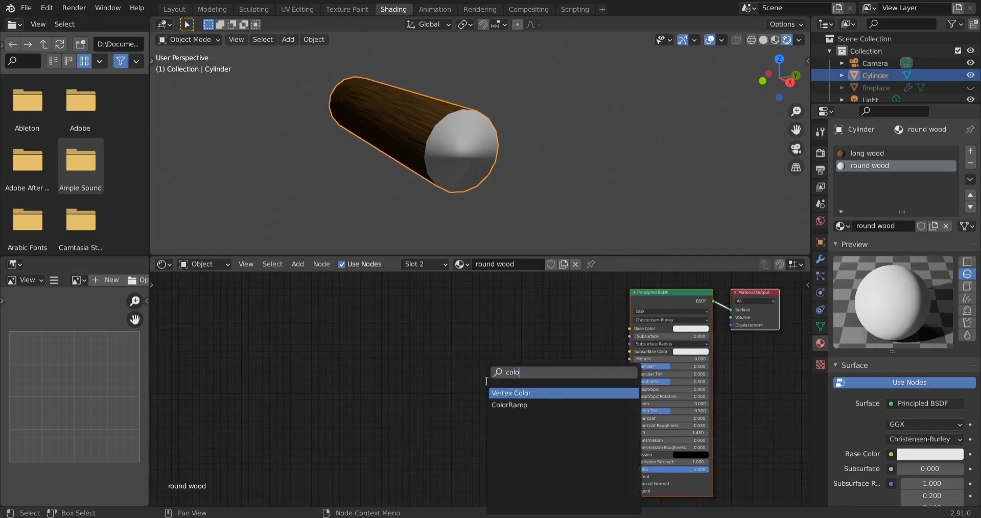
left_click(510, 404)
left_click(531, 348)
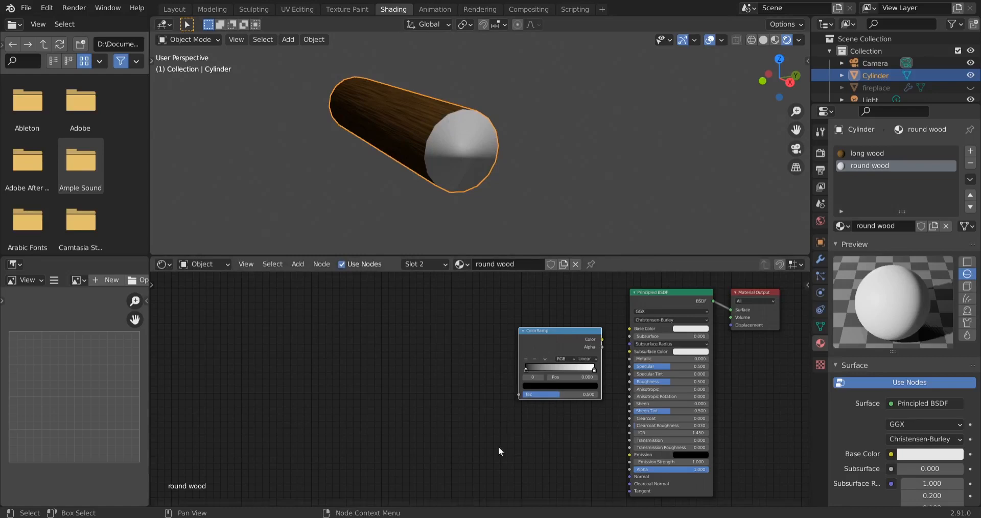
Step: Add eleven intermediate color stops along the ColorRamp's gradient between its black and white ends
scroll(561, 367, "up", 10)
scroll(641, 288, "down", 3)
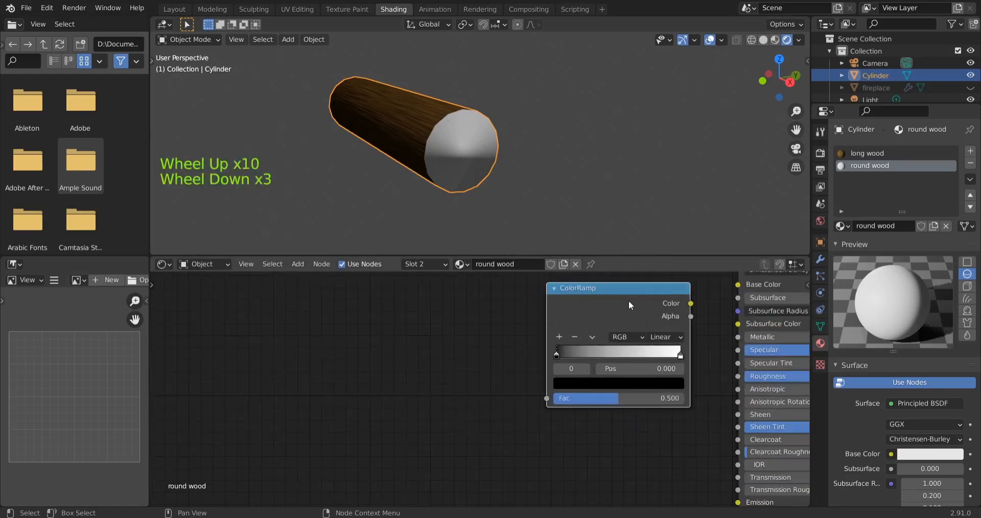
left_click_drag(624, 289, 607, 301)
left_click(541, 367)
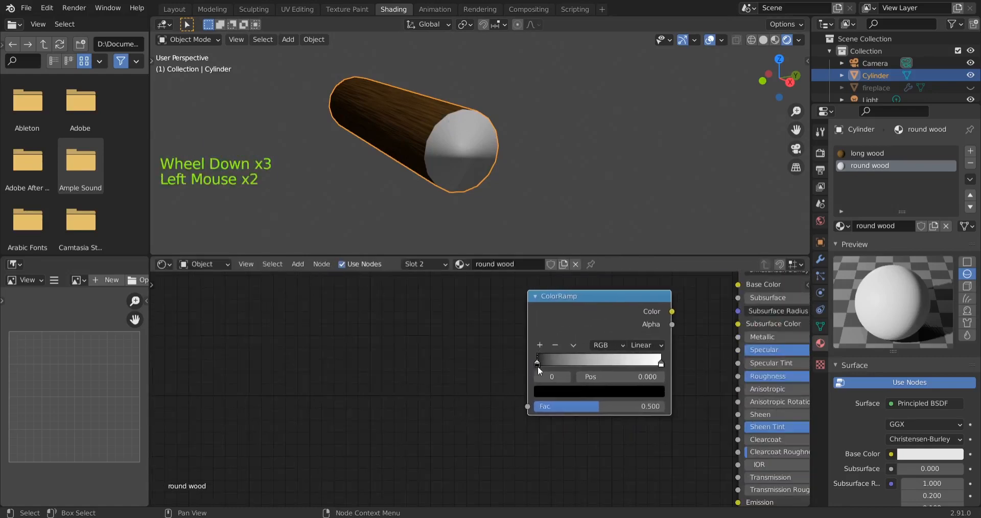
scroll(537, 366, "up", 2)
left_click(547, 358)
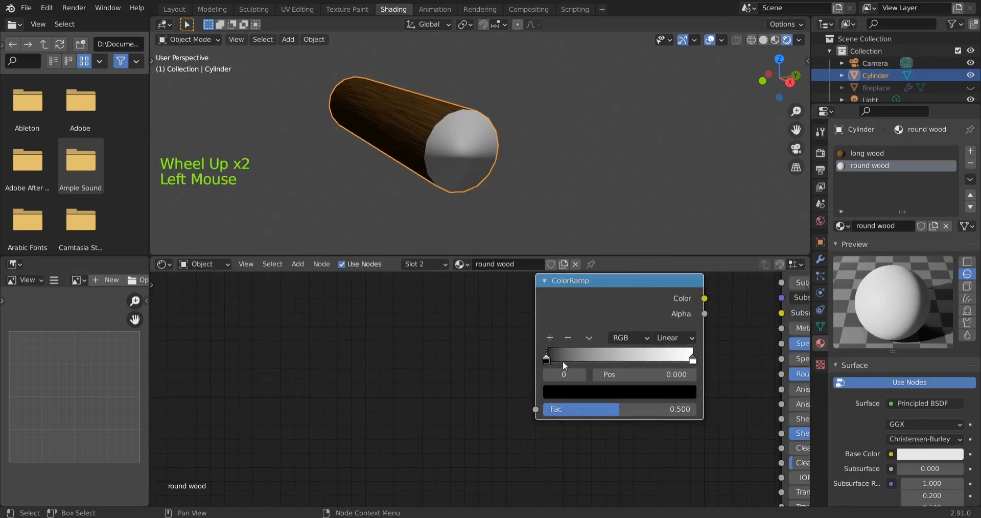
left_click(564, 358, "ctrl")
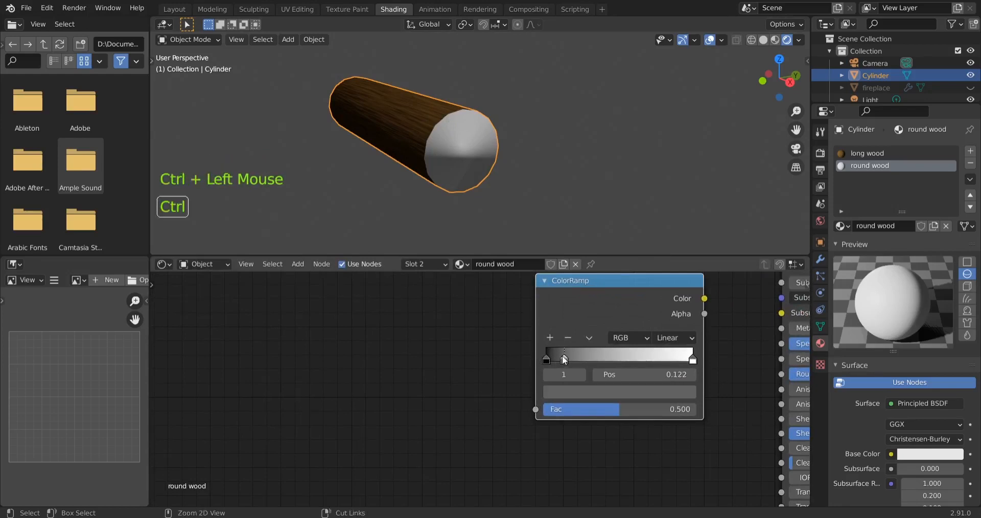
left_click(579, 357, "ctrl")
left_click(588, 358, "ctrl")
left_click(601, 358, "ctrl")
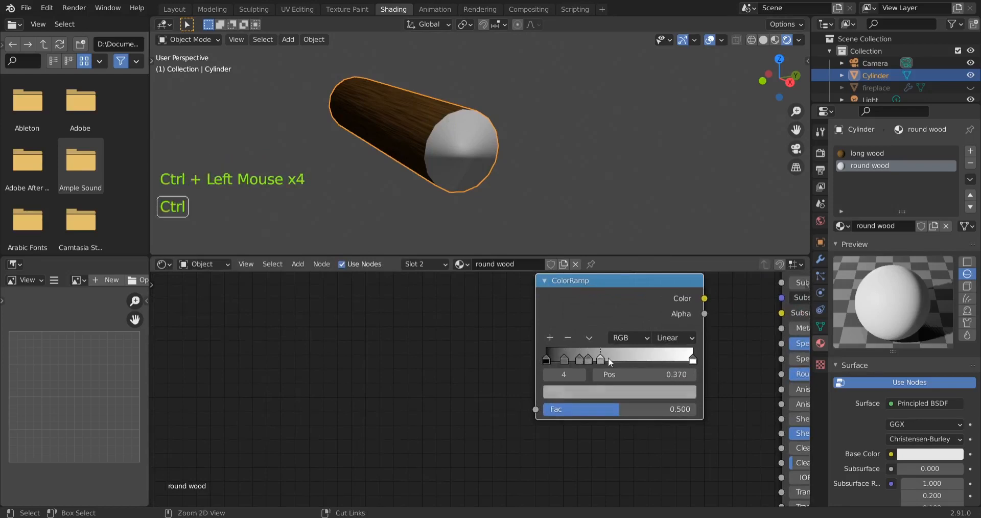
left_click(610, 358, "ctrl")
left_click(619, 357, "ctrl")
left_click(630, 358, "ctrl")
left_click(641, 358, "ctrl")
left_click(651, 357, "ctrl")
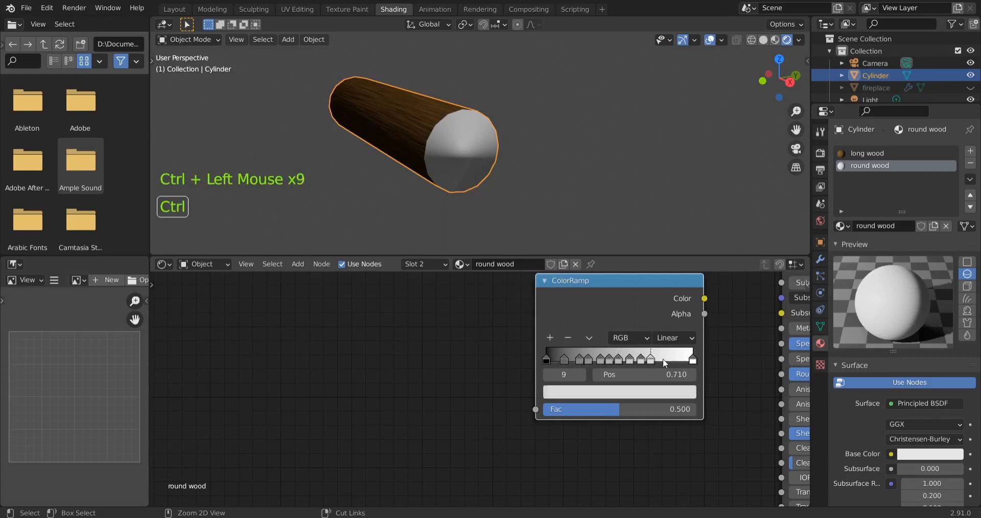
left_click(665, 358, "ctrl")
left_click(679, 360, "ctrl")
Step: Connect the ColorRamp's Color output to the Principled BSDF's Base Color and place the ramp node closer to the shader
scroll(545, 471, "down", 7)
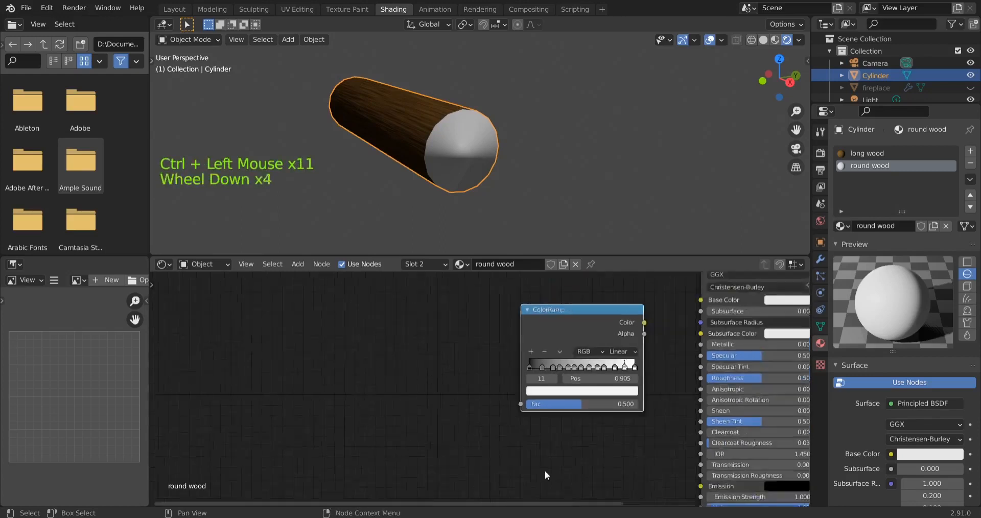
left_click_drag(610, 336, 655, 318)
left_click(586, 323)
left_click_drag(586, 323, 604, 312)
Step: Add a Gradient Texture node before the ColorRamp and connect its Fac output to the ramp's Fac input
key("shift+a")
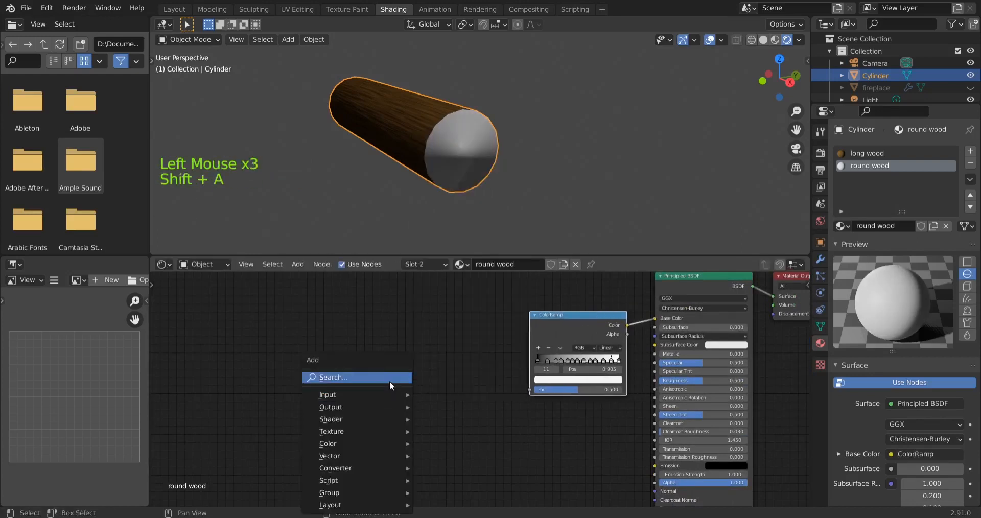
left_click(390, 381)
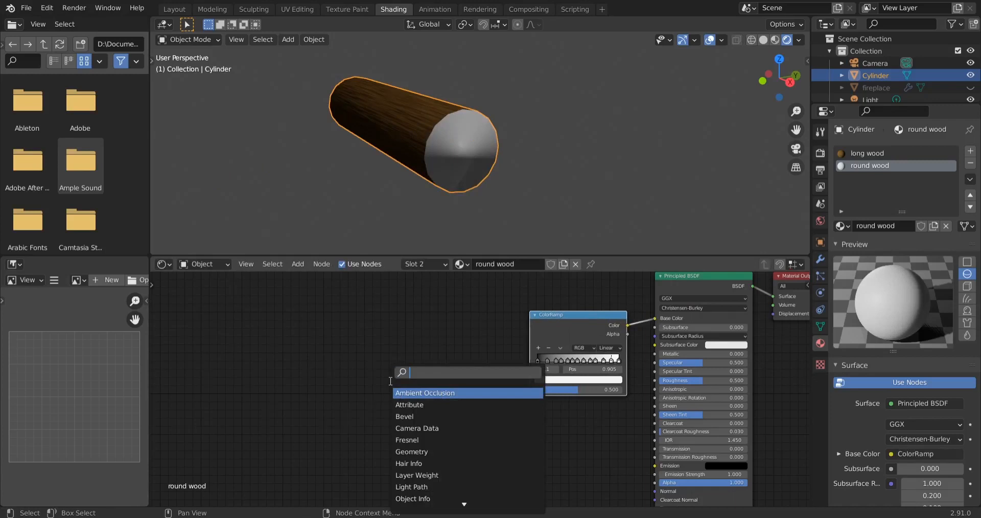
type("gra")
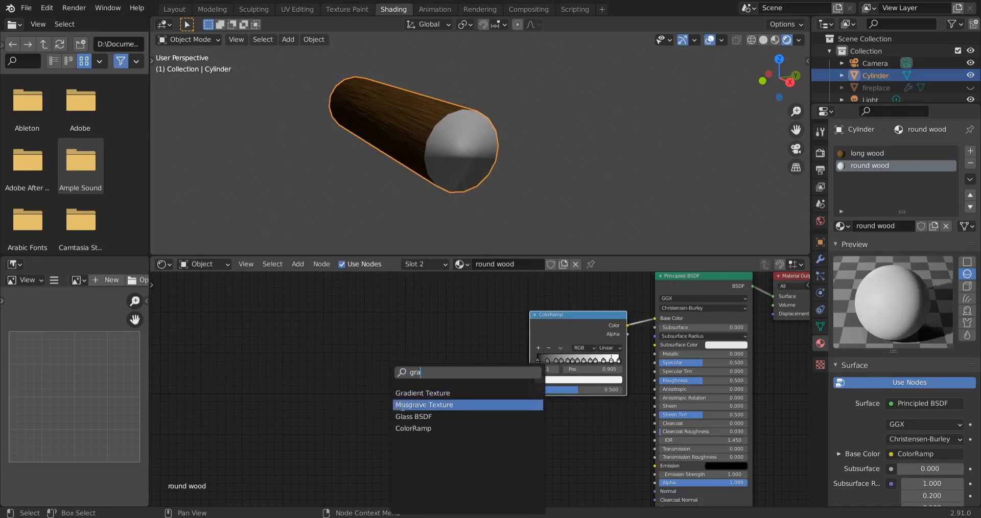
left_click(425, 393)
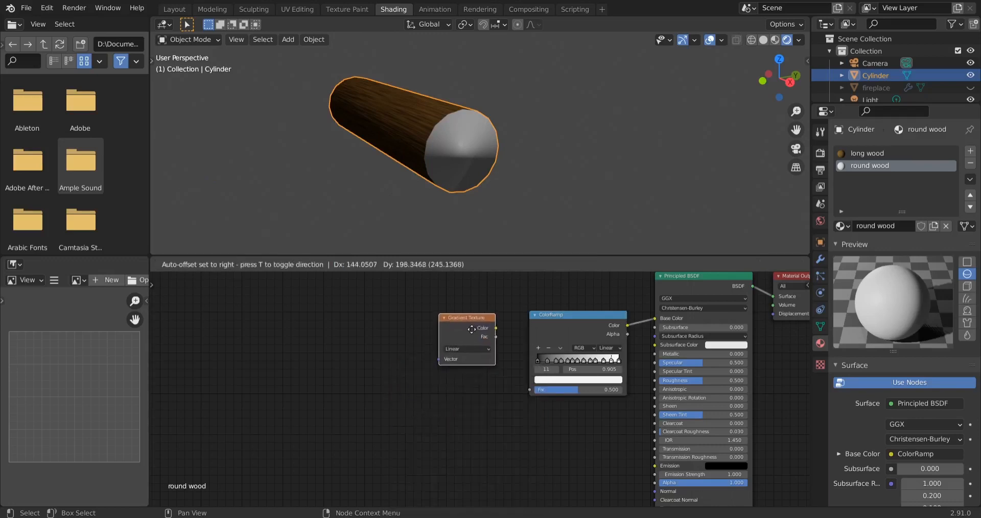
left_click(471, 335)
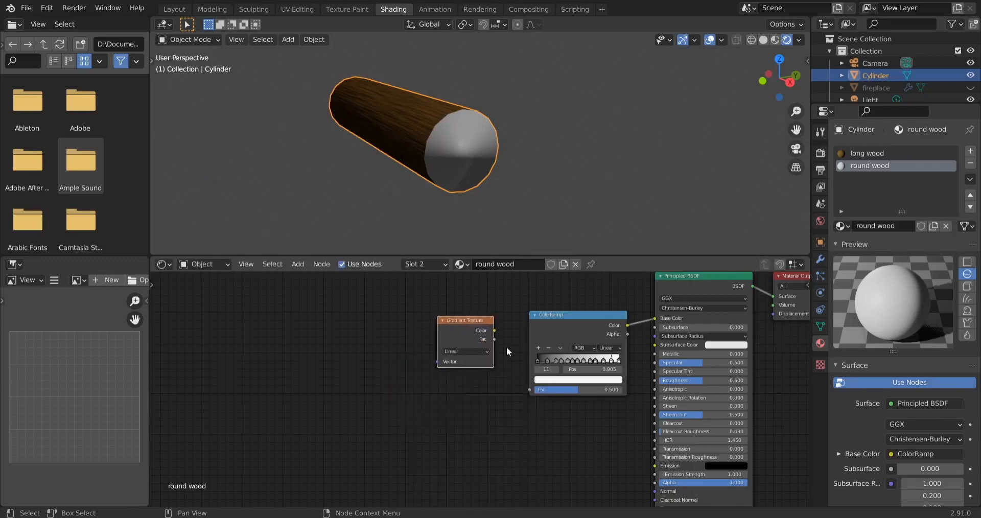
left_click_drag(494, 340, 529, 390)
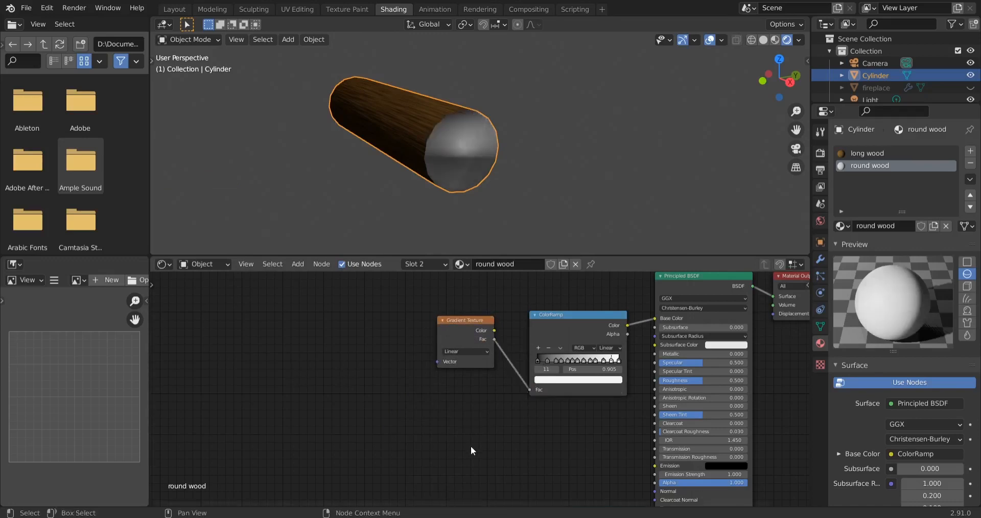
Step: Set the round wood Principled BSDF's Roughness to 0.7 and its Specular to 0
left_click_drag(553, 195, 544, 174)
middle_click_drag(545, 174, 393, 142)
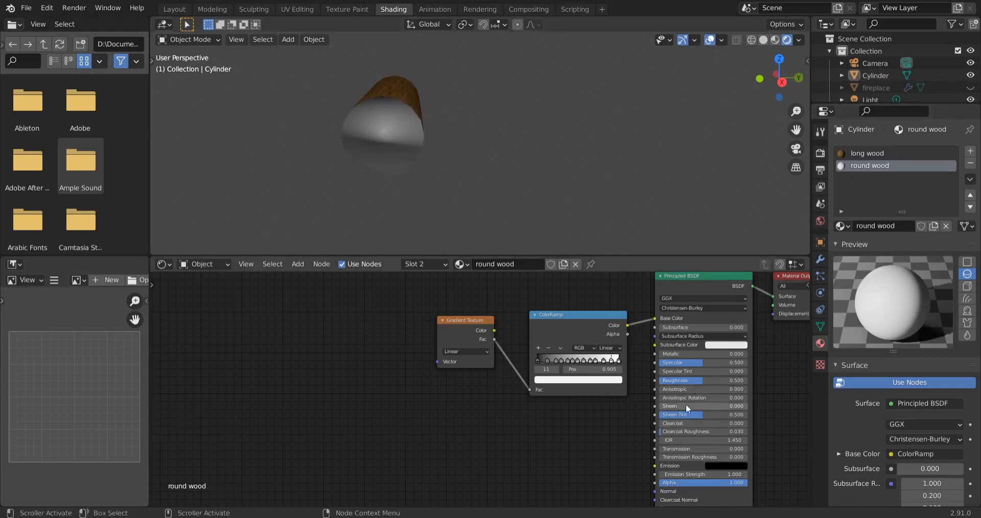
left_click(698, 383)
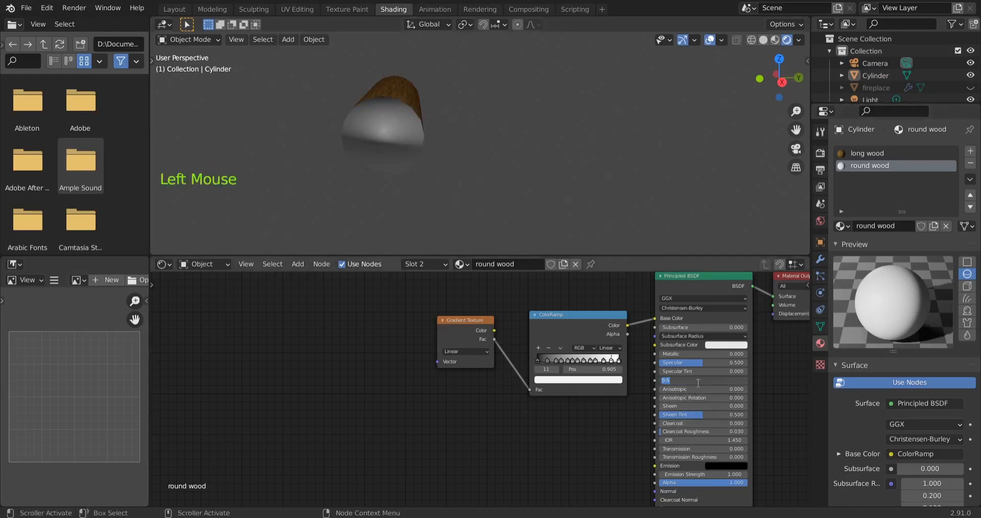
type(".7")
key("Return")
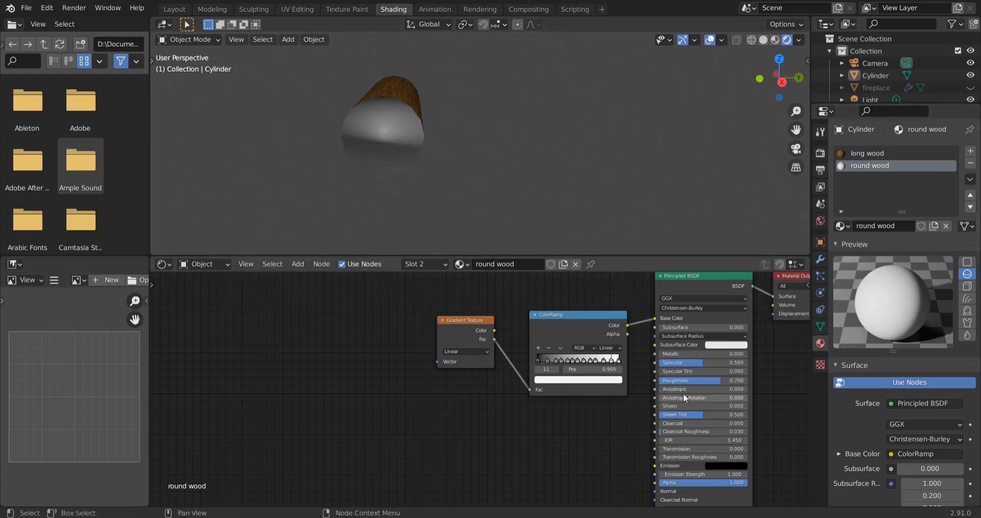
left_click(701, 361)
type("0")
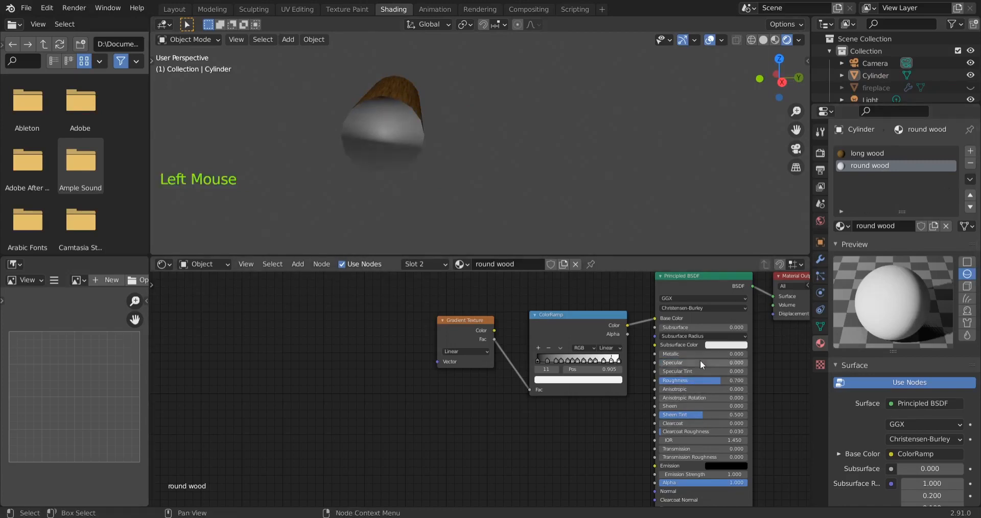
key("Return")
Step: Place the Gradient Texture node nearer the ColorRamp and set its gradient type to Quadratic sphere
middle_click_drag(354, 154, 527, 190)
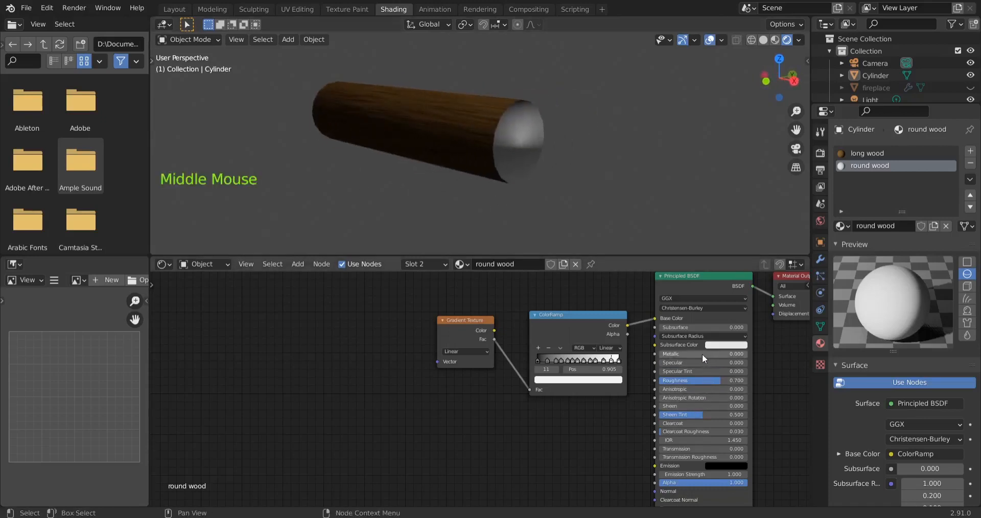
scroll(388, 137, "up", 3)
scroll(450, 153, "down", 3)
middle_click_drag(462, 156, 521, 225)
left_click_drag(469, 336, 485, 335)
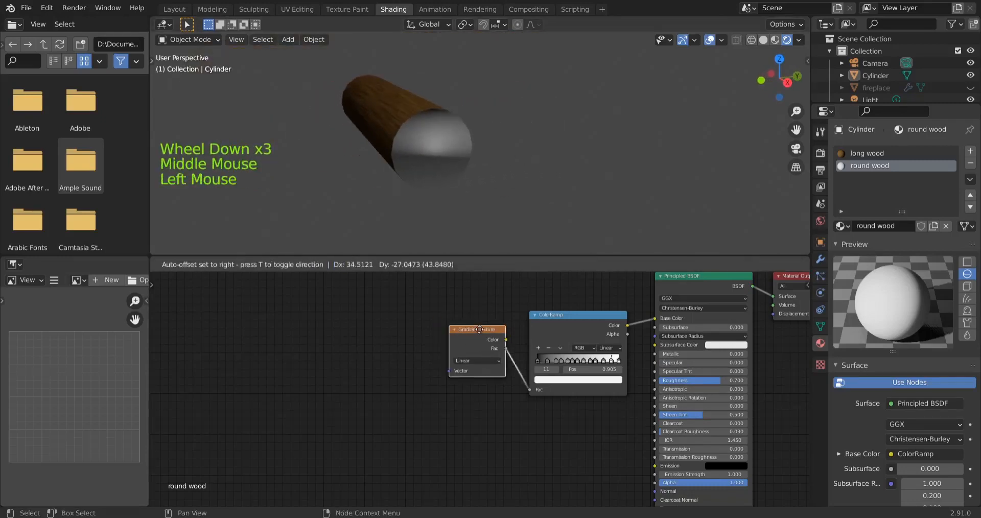
left_click(473, 351)
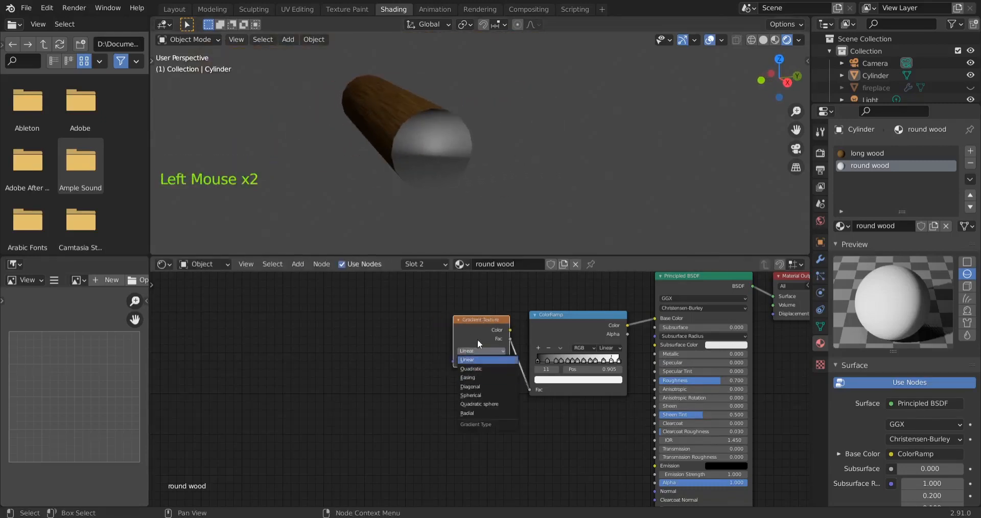
left_click(474, 358)
scroll(483, 349, "up", 8)
scroll(481, 351, "up", 1)
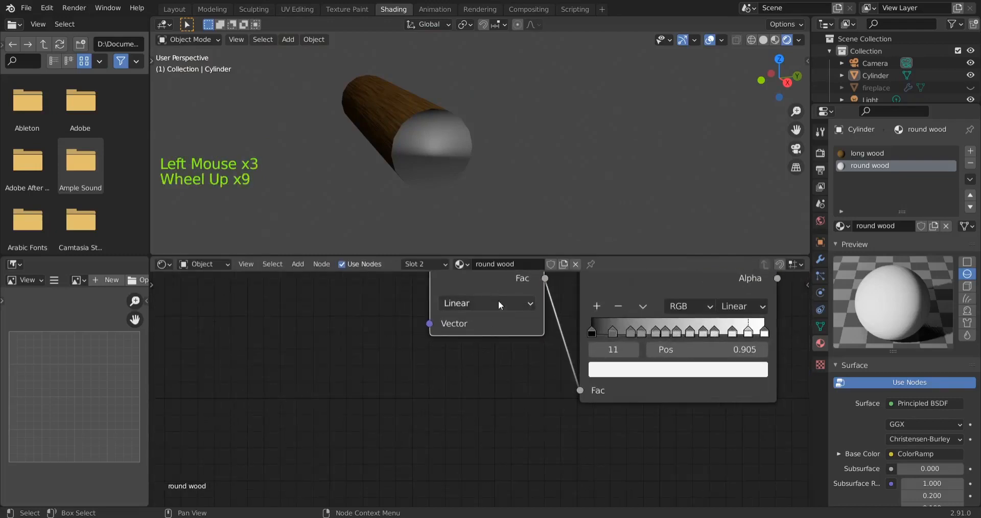
left_click(497, 303)
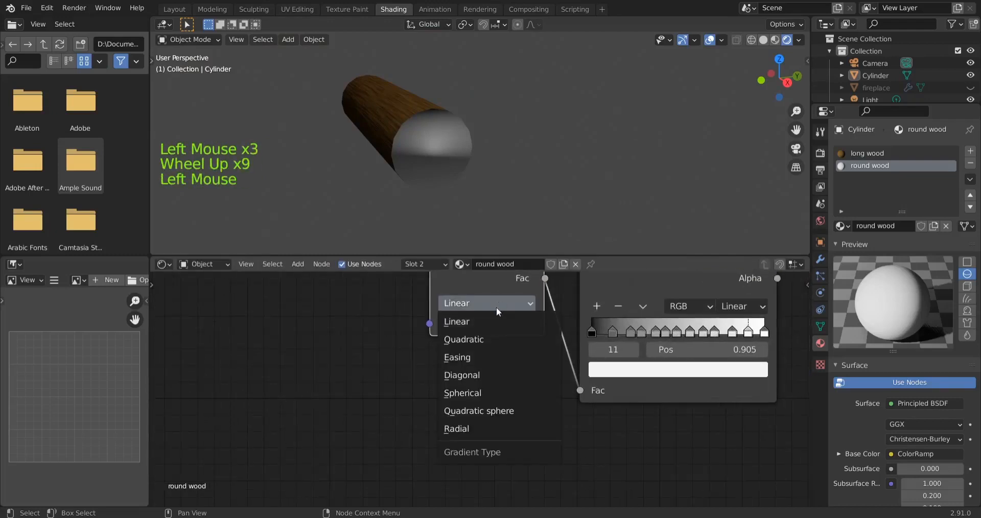
left_click(492, 415)
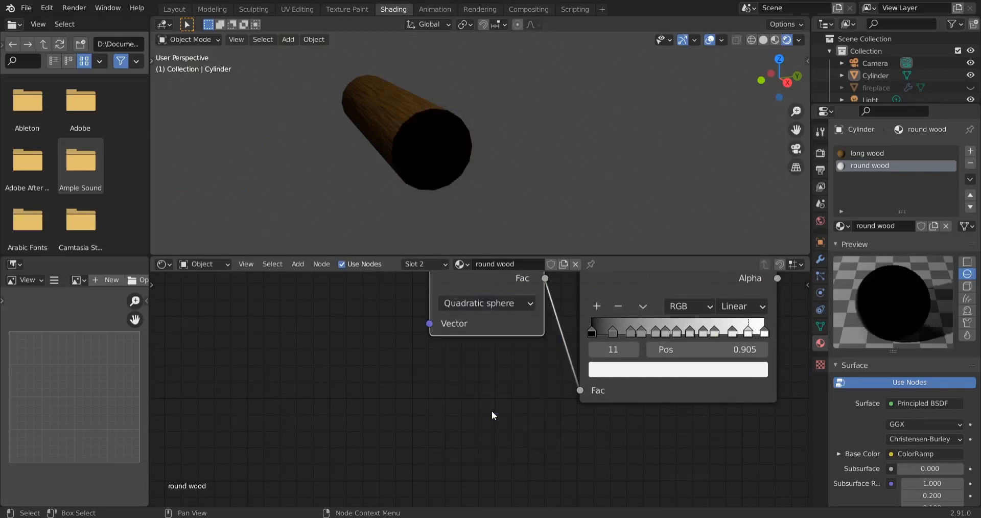
Step: Try the ColorRamp's black stop at position 0.046 and inspect the log's end from several angles
scroll(480, 397, "down", 4)
scroll(475, 393, "down", 1)
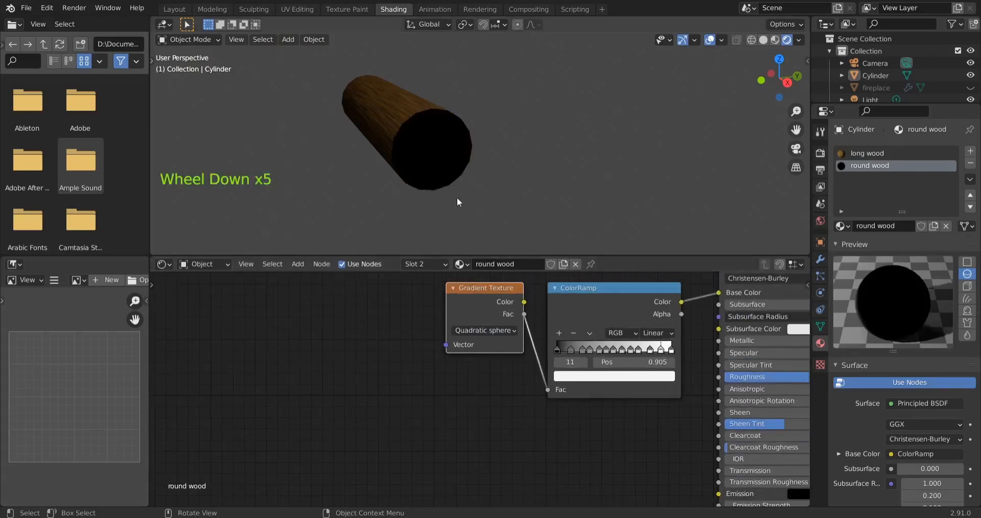
middle_click_drag(458, 201, 348, 175)
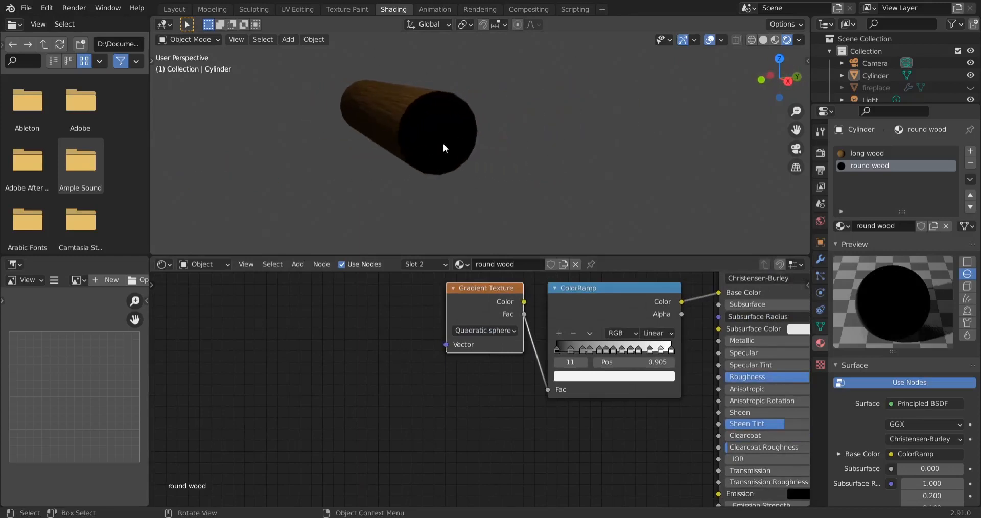
left_click_drag(557, 349, 563, 349)
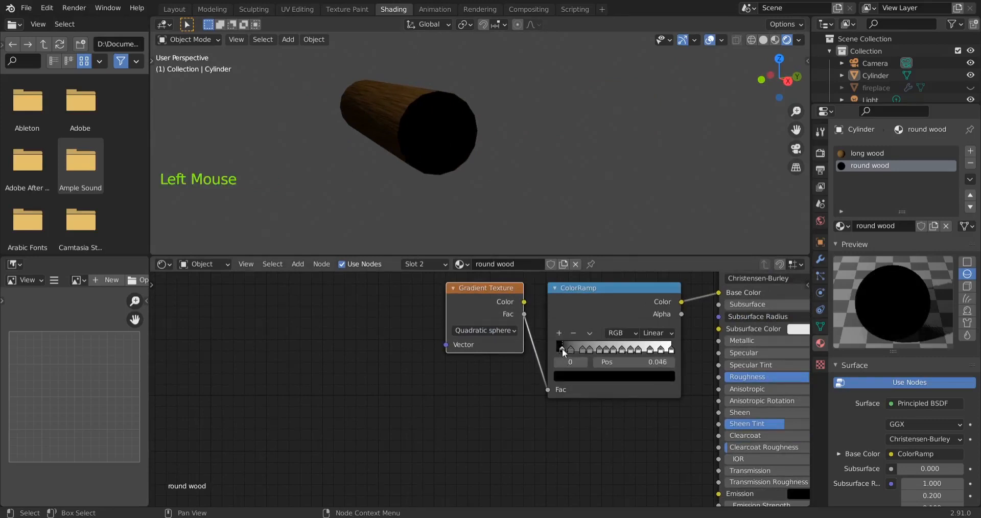
middle_click_drag(388, 225, 552, 201)
scroll(660, 148, "up", 1)
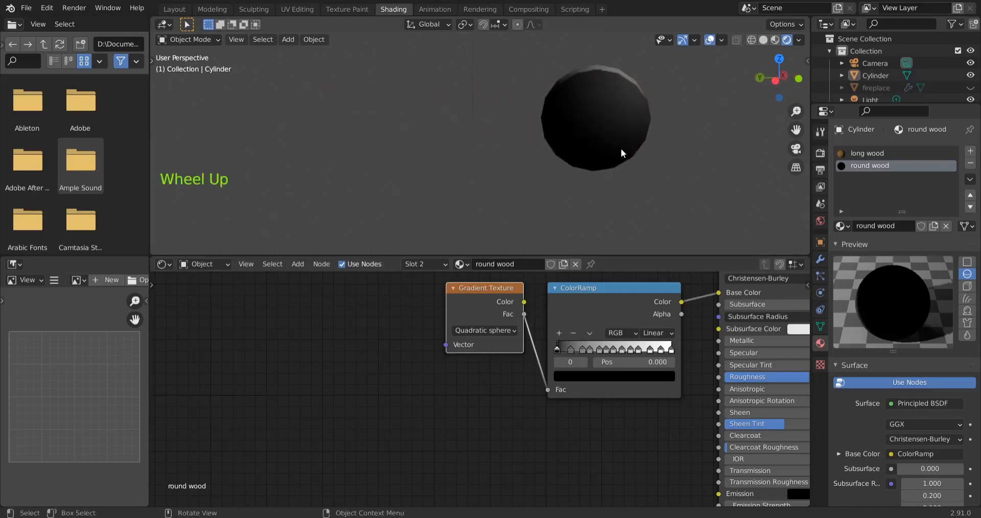
middle_click_drag(605, 140, 514, 146)
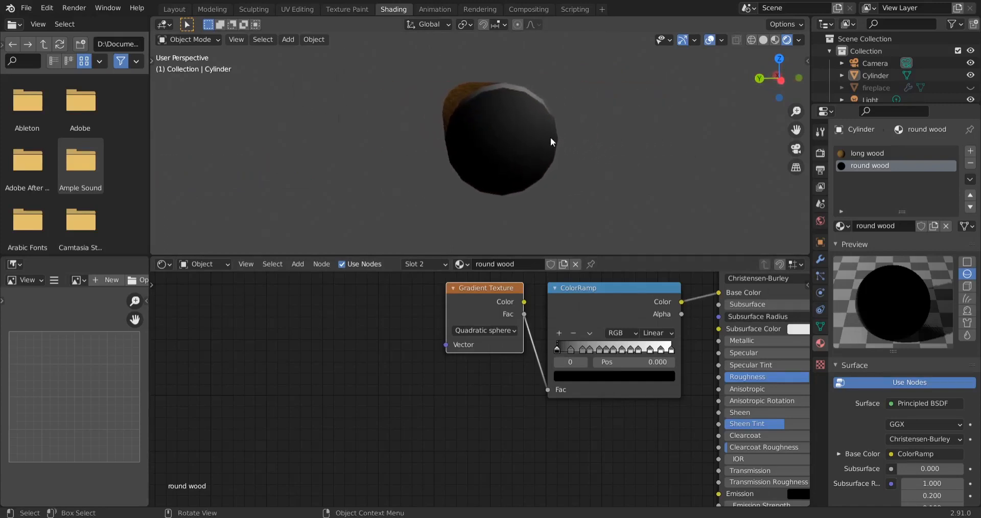
Step: Add Texture Coordinate and Mapping nodes feeding the Gradient Texture's Vector input, and arrange the nodes neatly in a row
left_click_drag(495, 295, 498, 323)
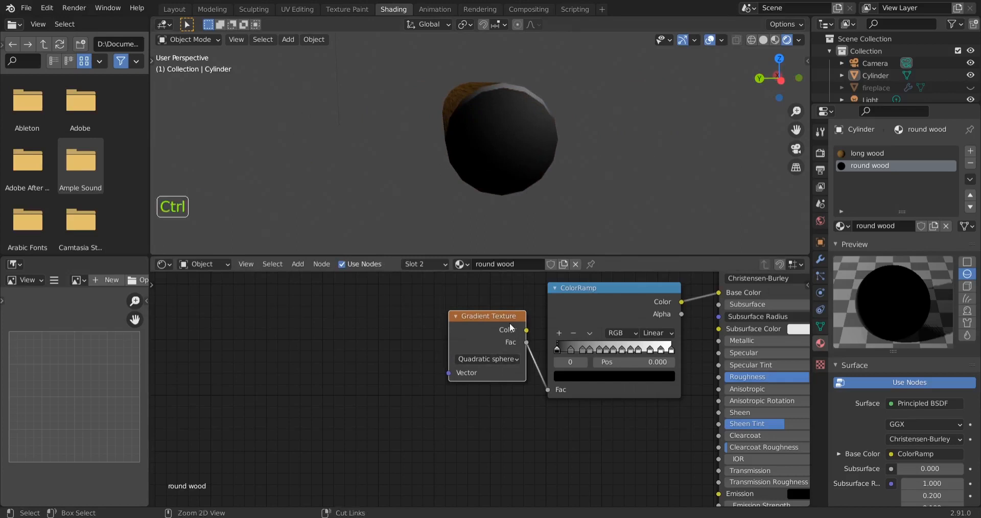
key("ctrl+t")
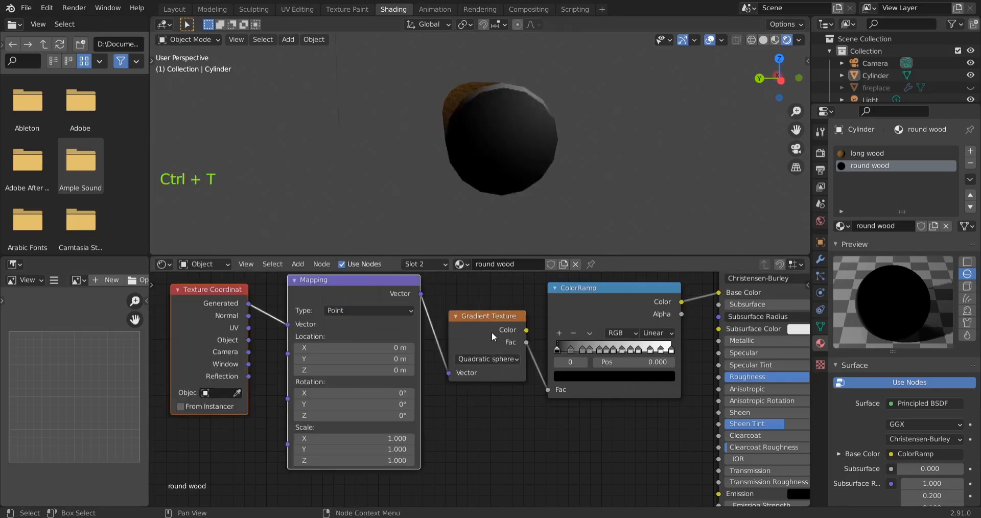
left_click(496, 317)
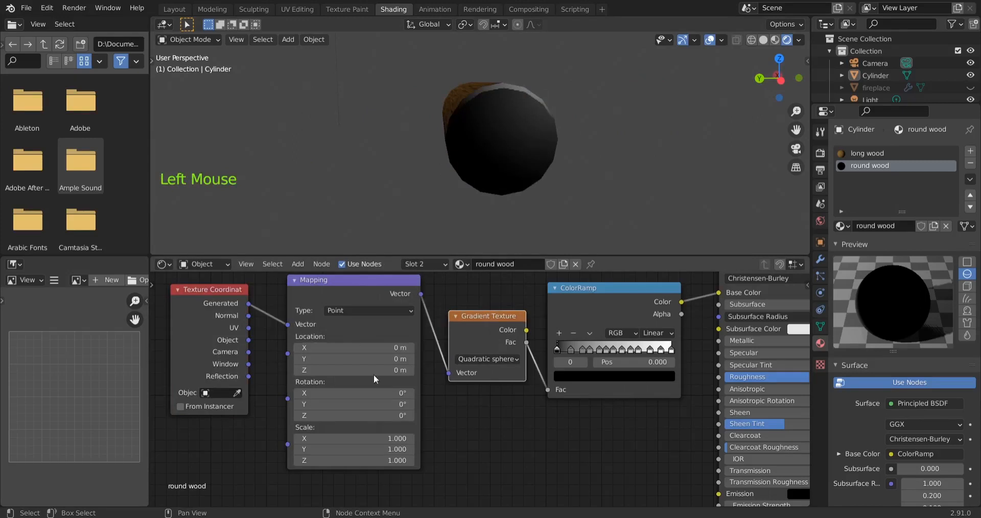
left_click_drag(353, 280, 354, 293)
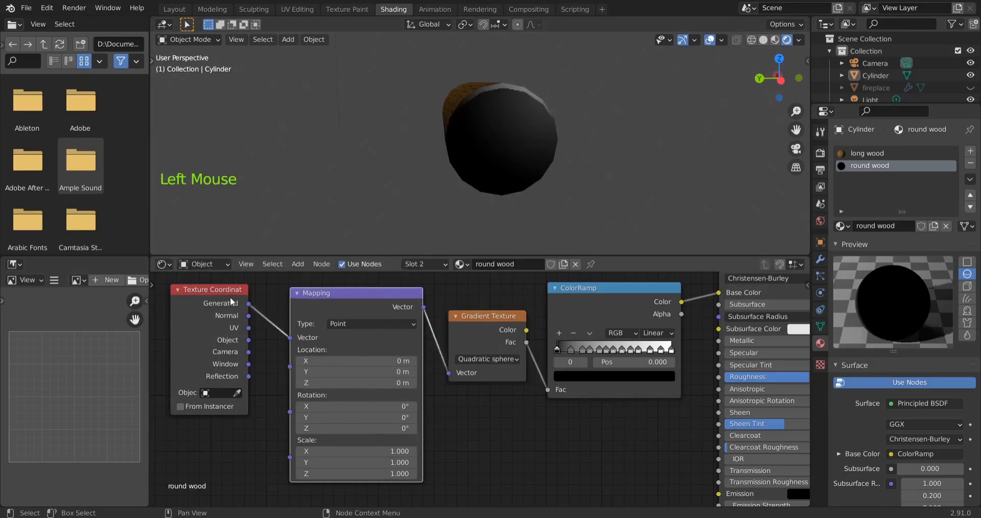
mouse_move(214, 290)
left_mouse_down()
mouse_move(217, 309)
mouse_move(219, 300)
left_mouse_up()
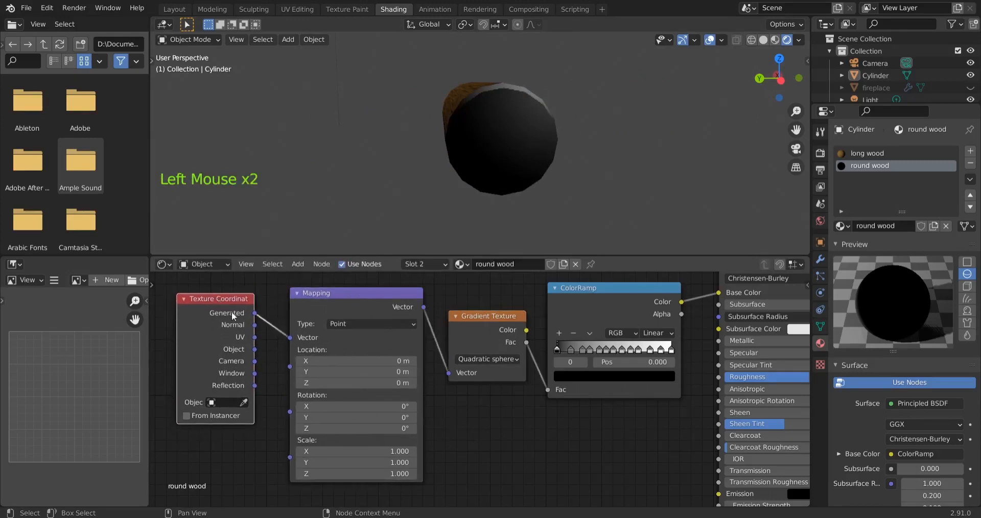
scroll(504, 425, "down", 3)
scroll(504, 426, "up", 4)
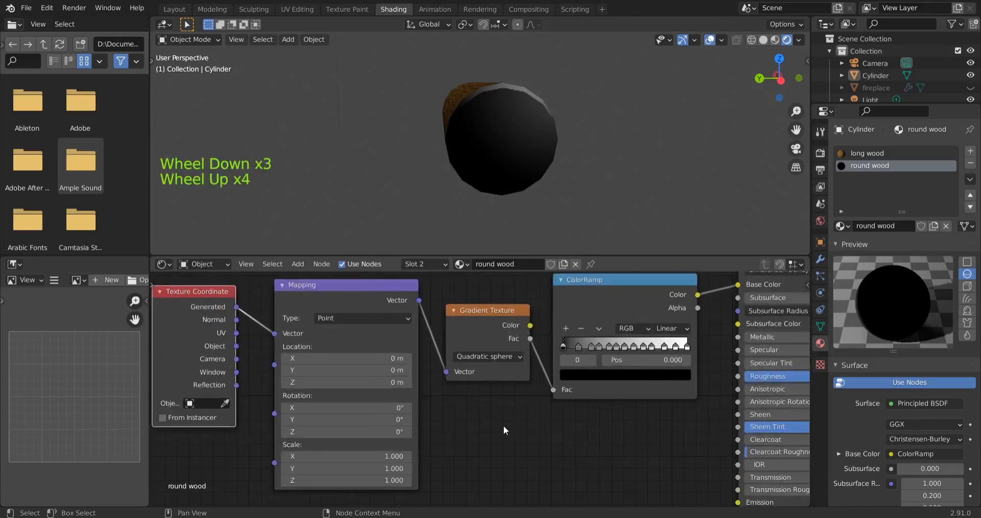
scroll(504, 425, "down", 4)
scroll(513, 425, "up", 2)
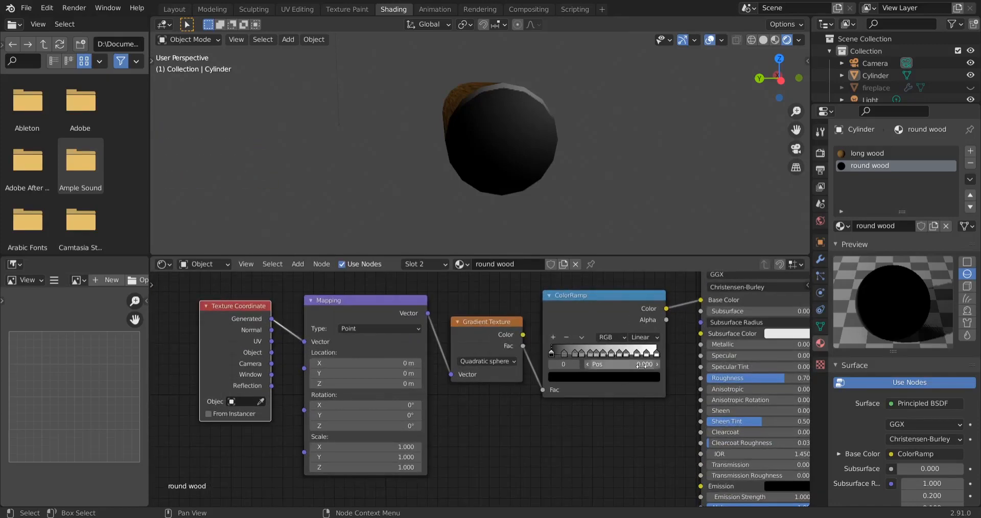
Step: Copy the light brown colour from the end stop of the long wood material's ColorRamp
left_click(549, 355)
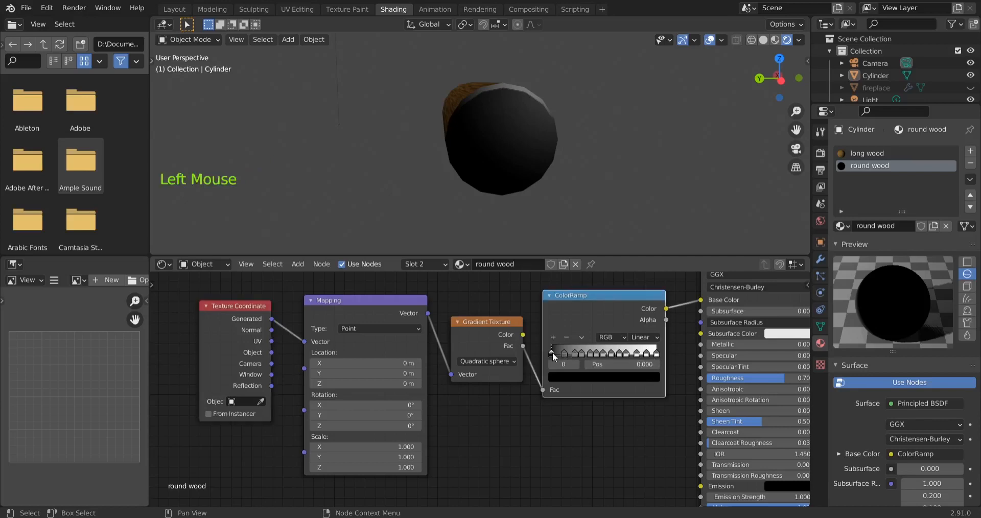
left_click(564, 353)
left_click(550, 352)
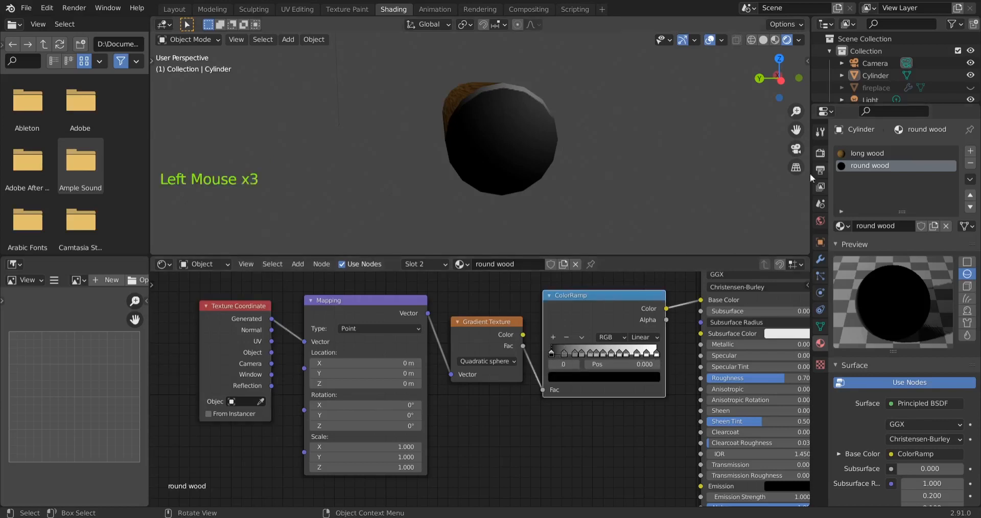
left_click(855, 153)
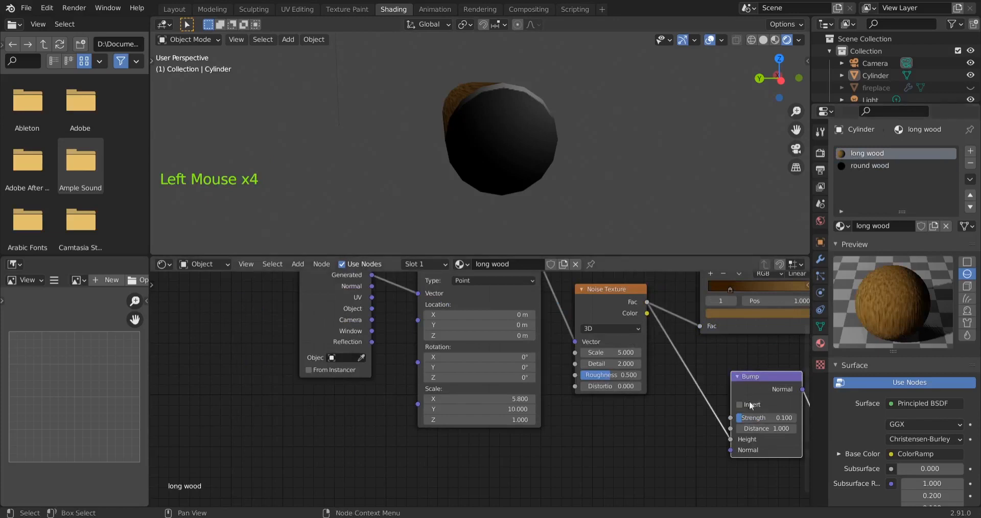
middle_click_drag(663, 395, 458, 439)
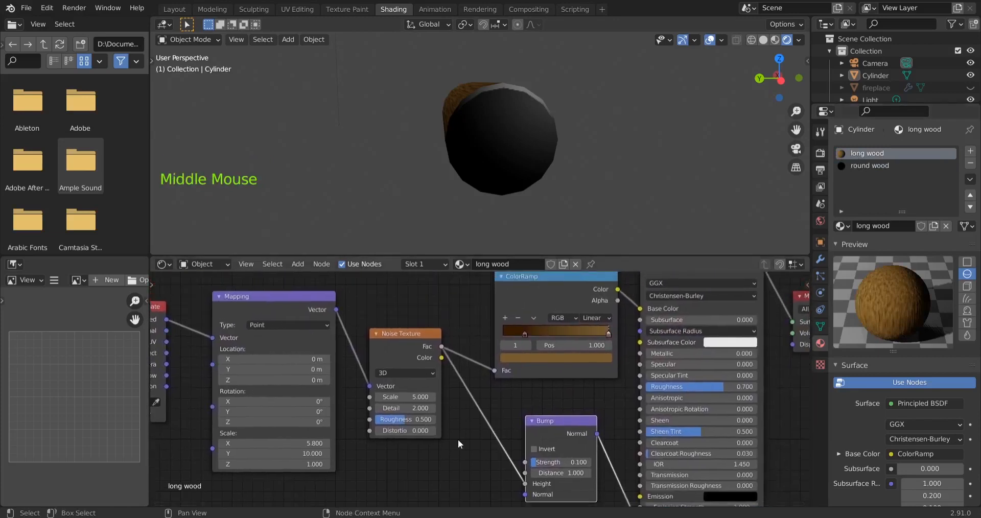
left_click(608, 334)
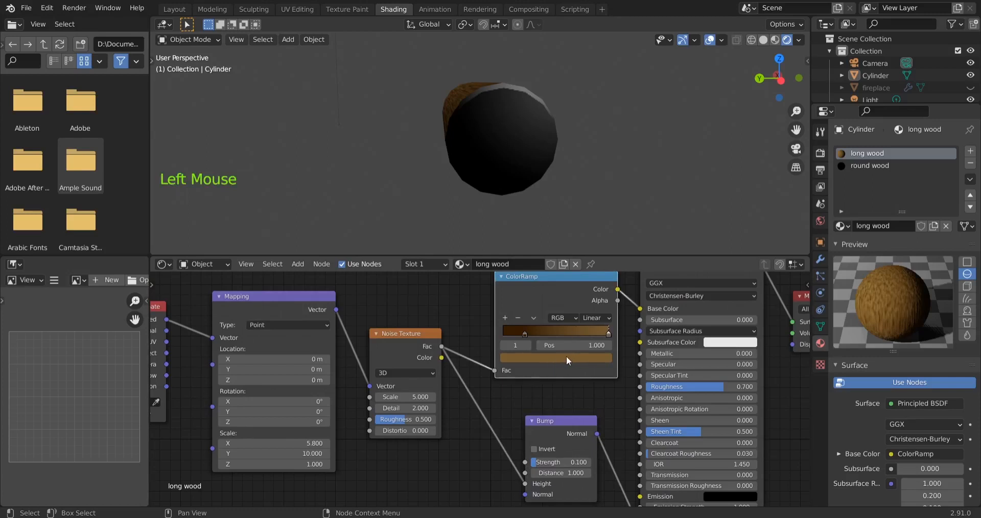
key("ctrl+c")
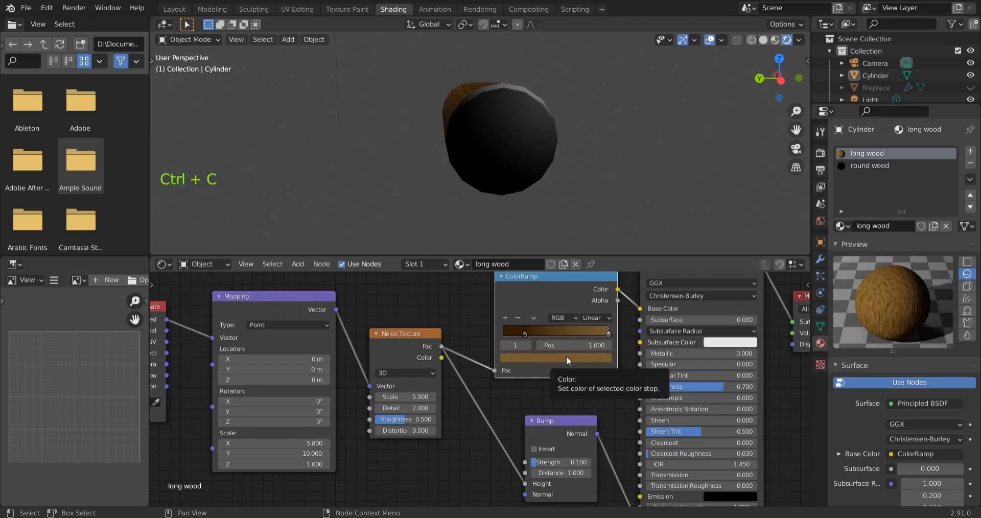
Step: Paste the light brown onto every second stop of the round wood material's ColorRamp, starting with stop 1
left_click(865, 166)
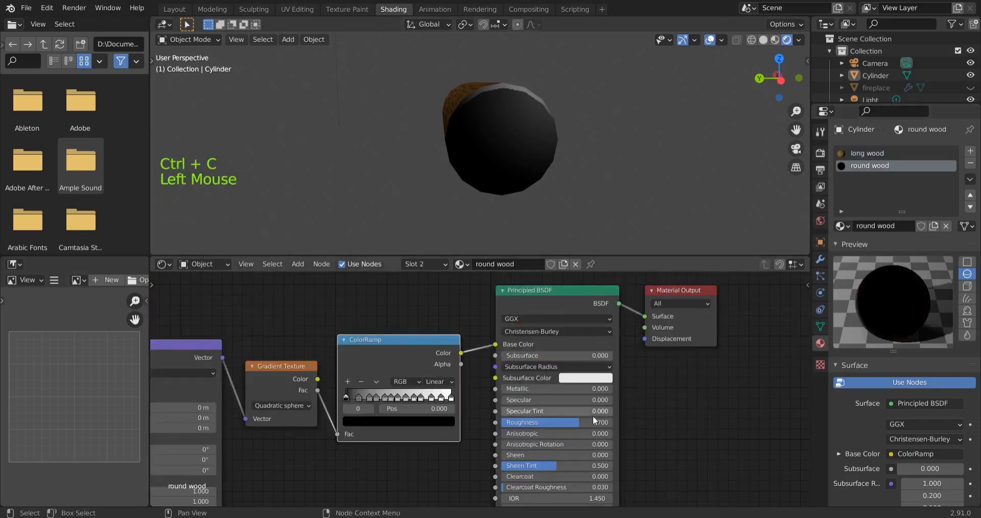
left_click_drag(437, 341, 452, 313)
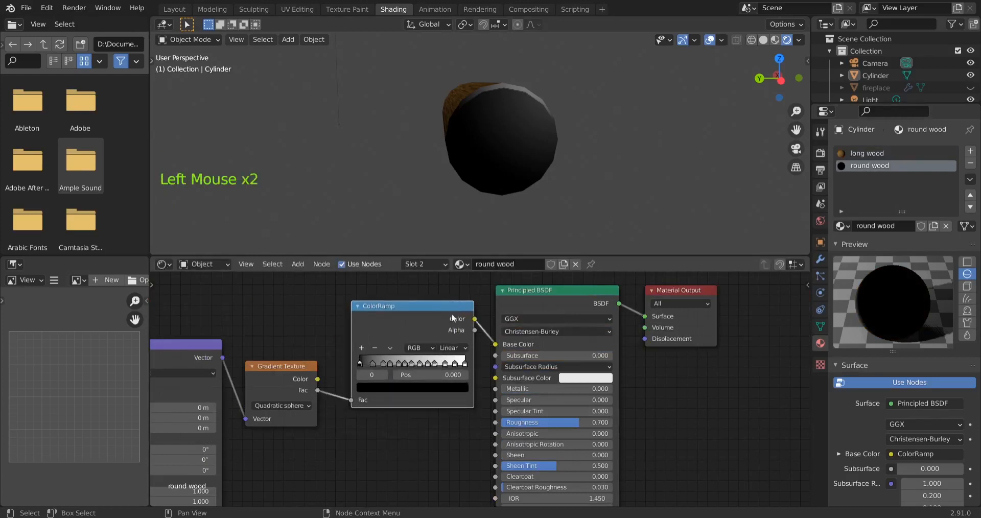
left_click(372, 361)
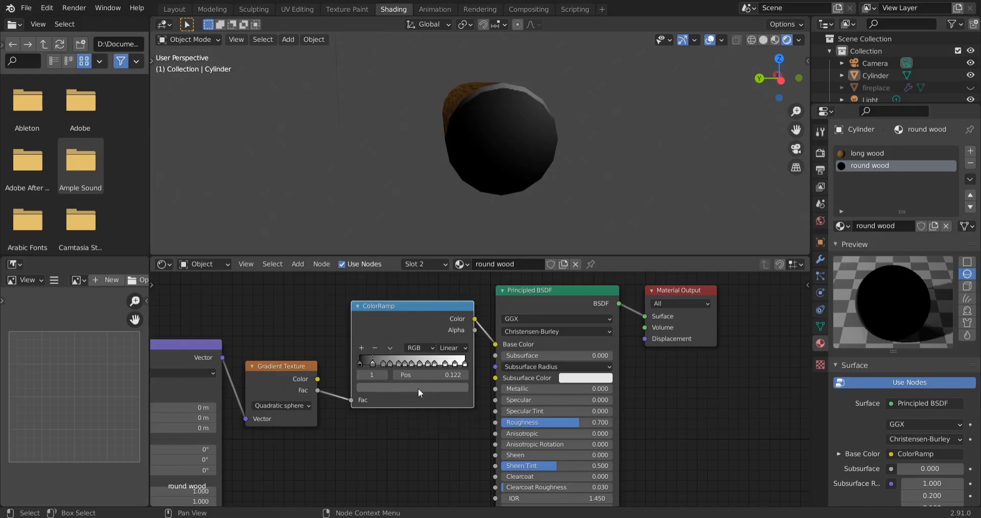
scroll(409, 402, "up", 4)
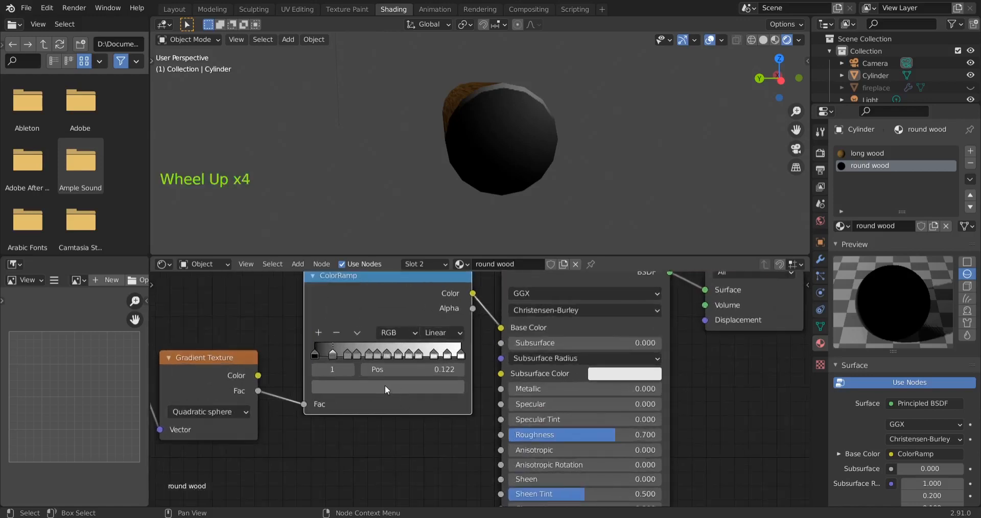
key("ctrl+v")
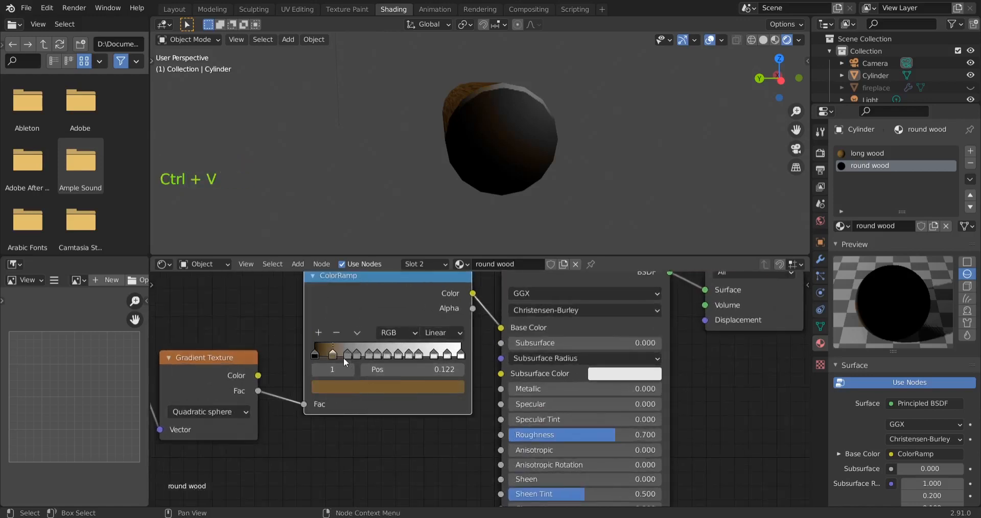
left_click(356, 355)
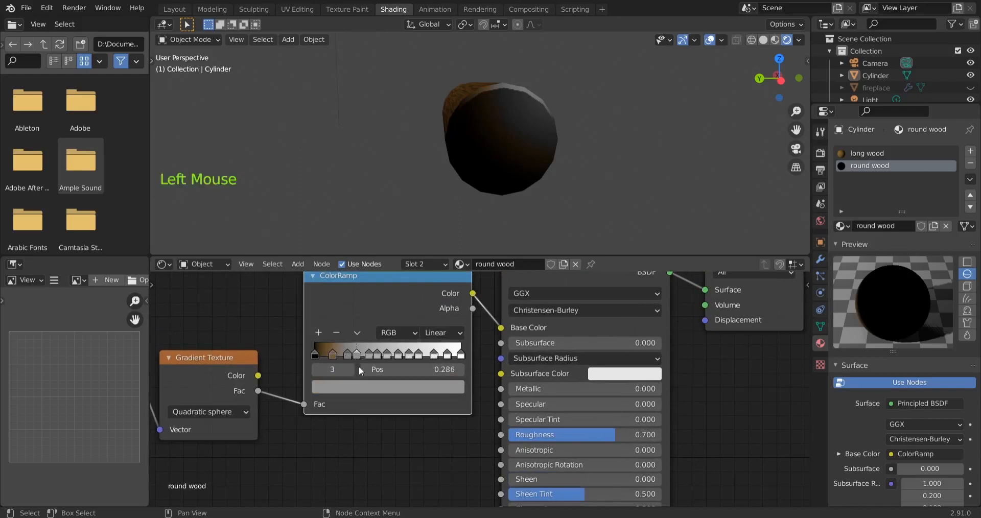
key("ctrl+v")
left_click(378, 355)
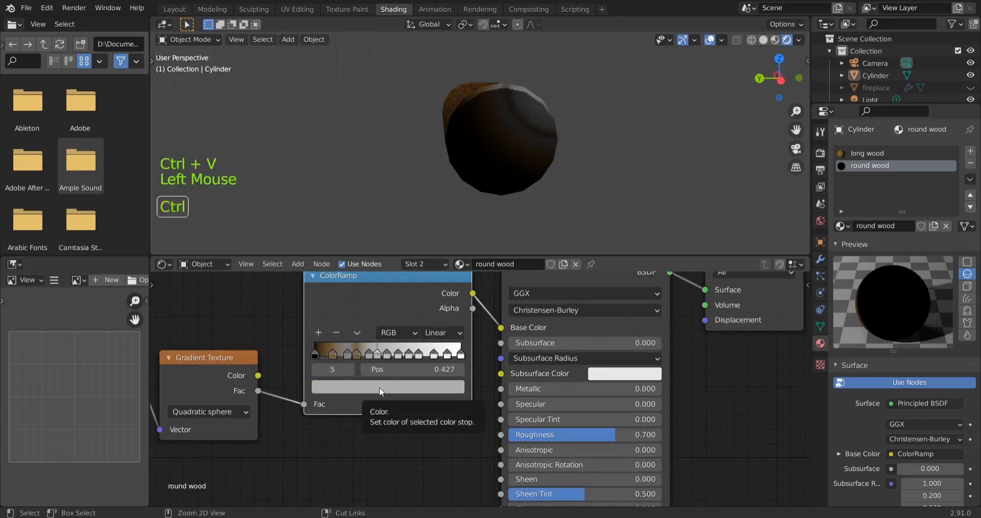
key("ctrl+v")
left_click(419, 354)
key("ctrl+v")
scroll(536, 103, "up", 2)
scroll(537, 102, "down", 1)
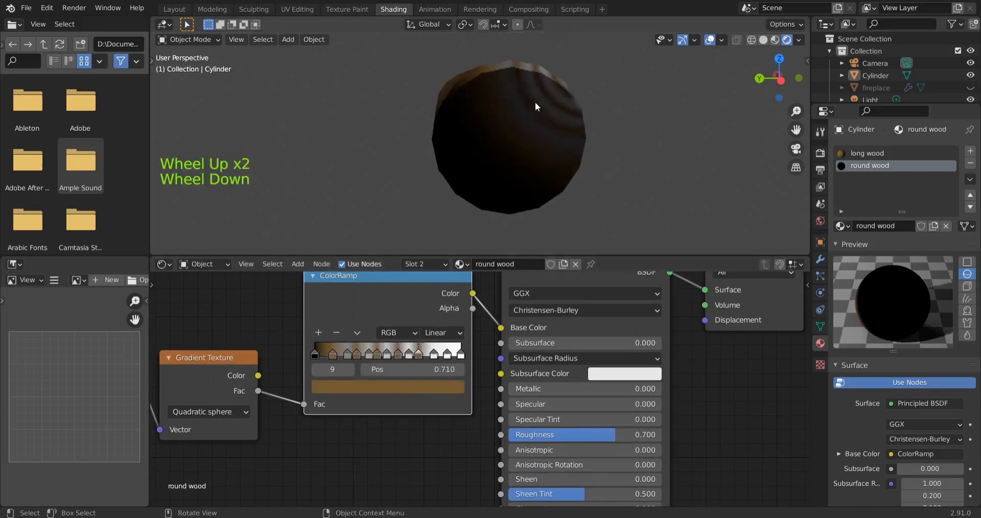
left_click(447, 353)
key("ctrl+v")
Step: Copy the dark brown colour from the first stop of the long wood material's ColorRamp
left_click(892, 153)
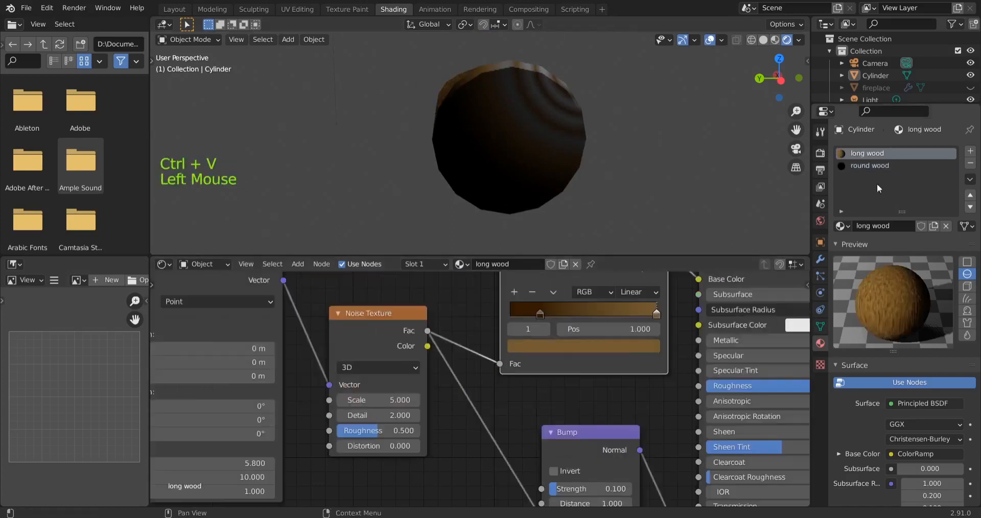
left_click(541, 313)
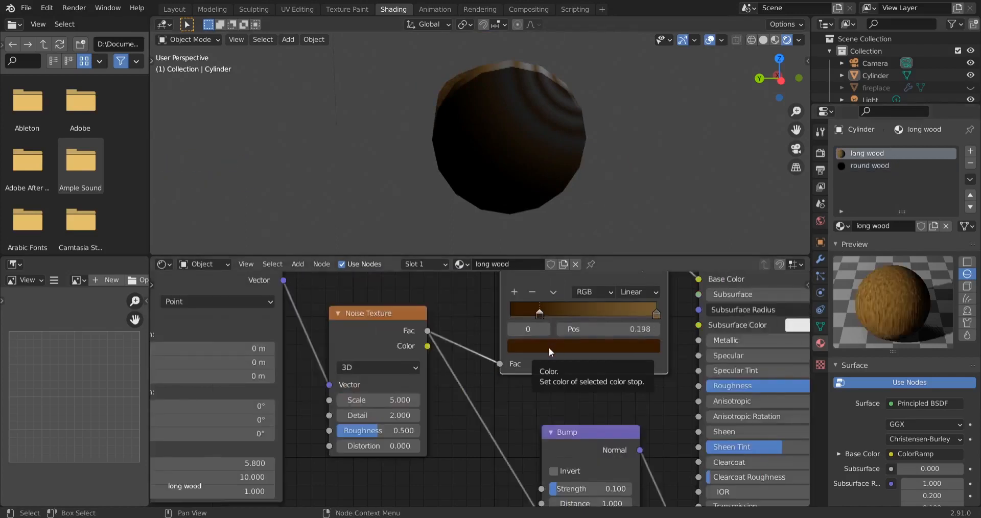
key("ctrl+c")
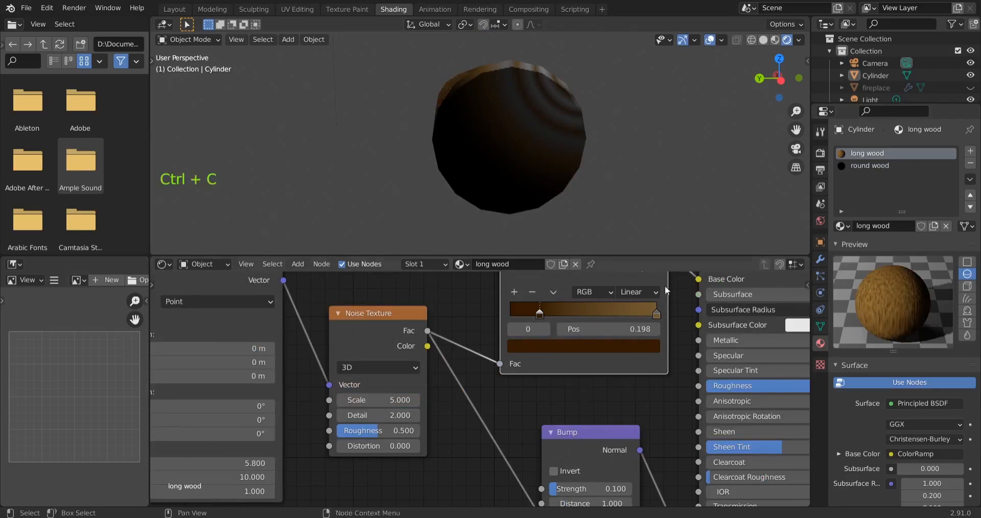
Step: Paste the dark brown onto the remaining alternating stops of the round wood ColorRamp, from stop 0 through stop 12
left_click(873, 166)
key("ctrl+v")
left_click(347, 354)
key("ctrl+v")
left_click(369, 355)
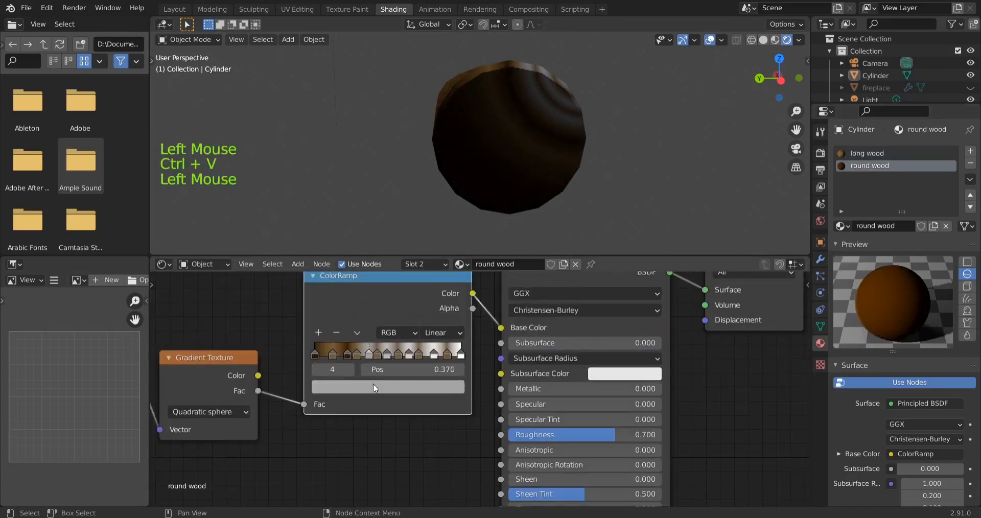
key("ctrl+v")
left_click(387, 355)
key("ctrl+v")
left_click(409, 355)
key("ctrl+v")
left_click(460, 354)
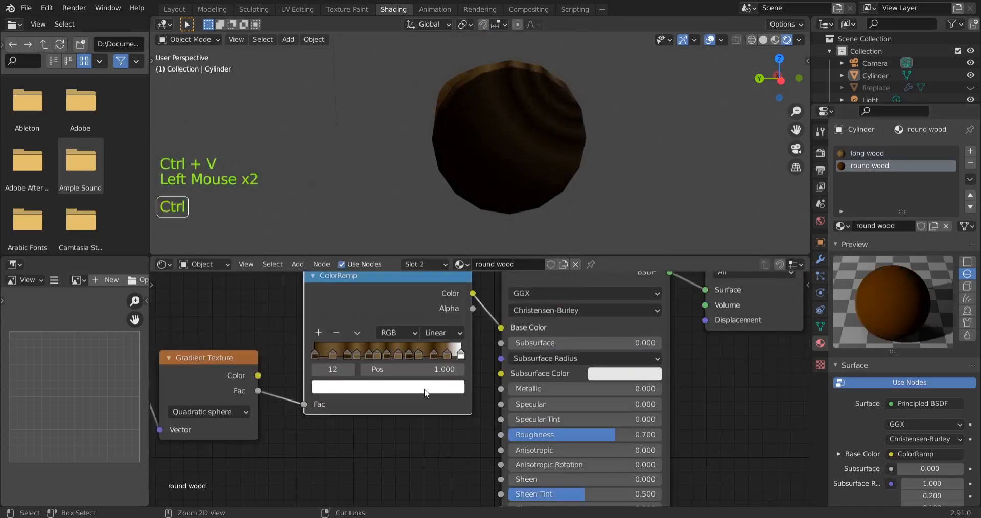
key("ctrl+v")
Step: Delete the last dark stop of the round wood ColorRamp and move the neighbouring light brown stop to position 1.000
scroll(388, 428, "down", 3)
scroll(462, 348, "up", 5)
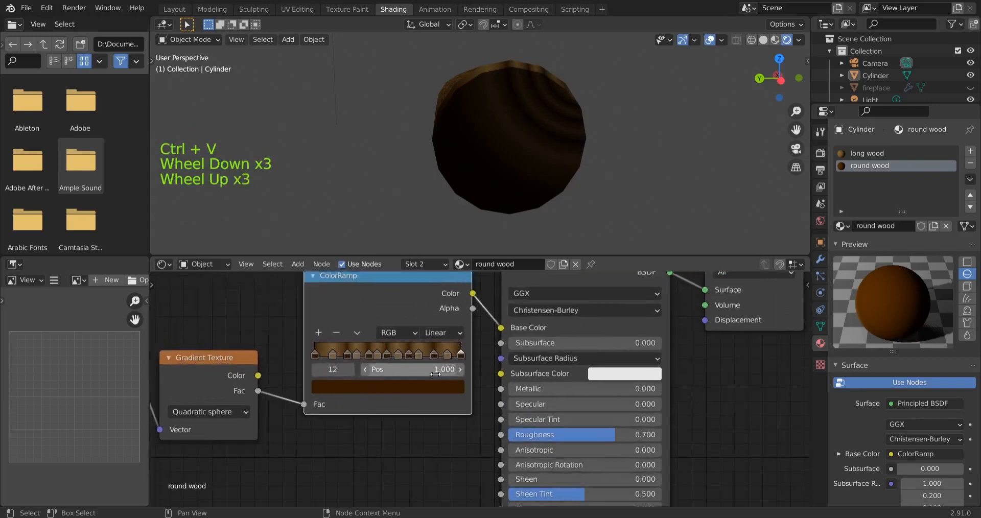
left_click(459, 350)
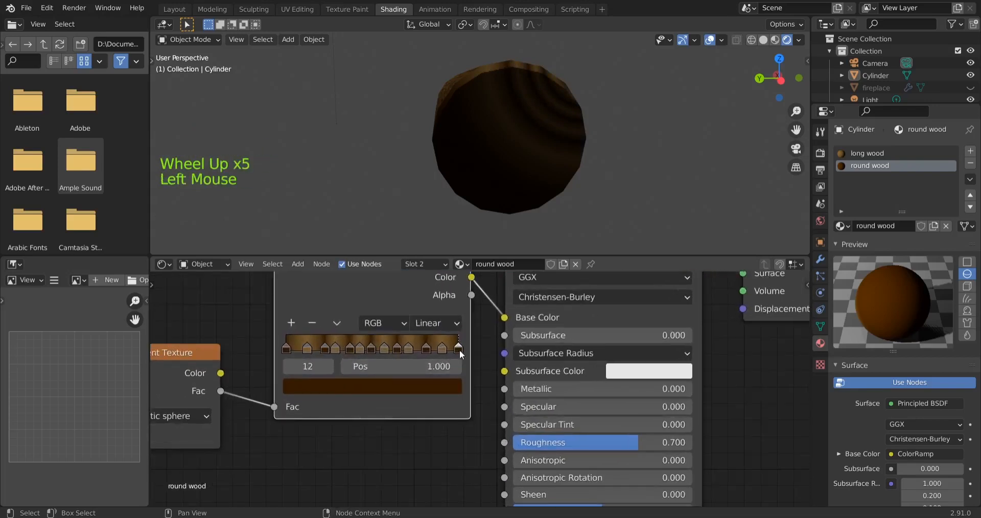
left_click(312, 324)
left_click_drag(441, 351, 481, 354)
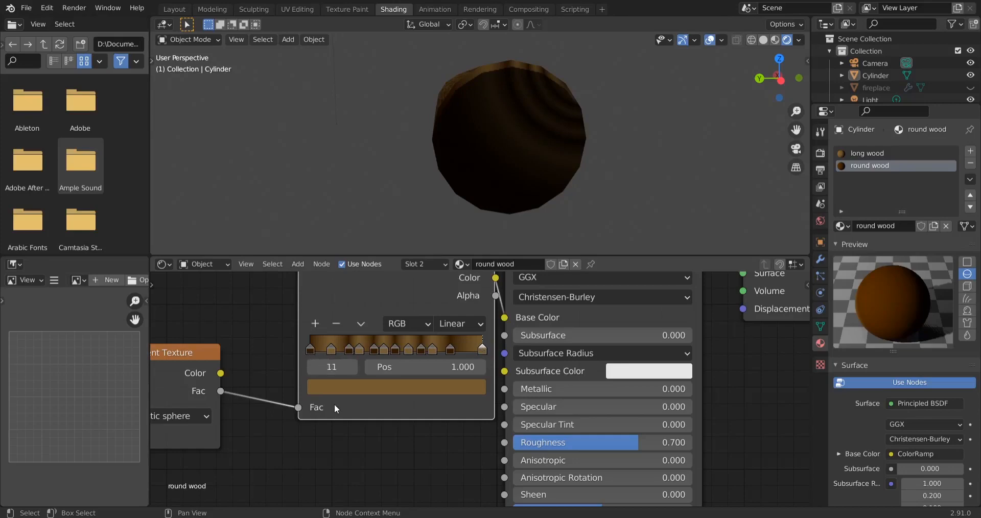
Step: Set the Mapping node's Location X and Y to -0.5 m to centre the rings on the log's end
scroll(327, 448, "down", 7)
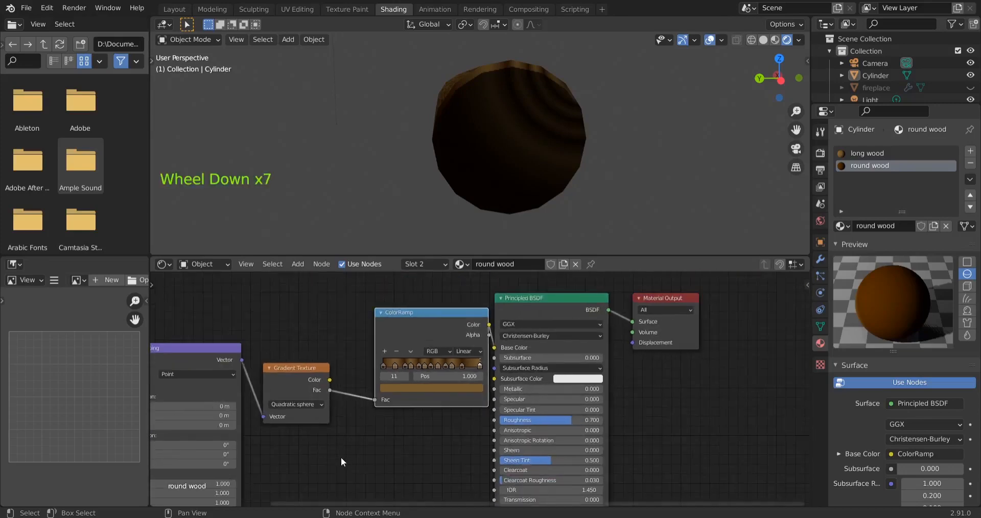
middle_click_drag(341, 457, 532, 425)
scroll(310, 391, "up", 1)
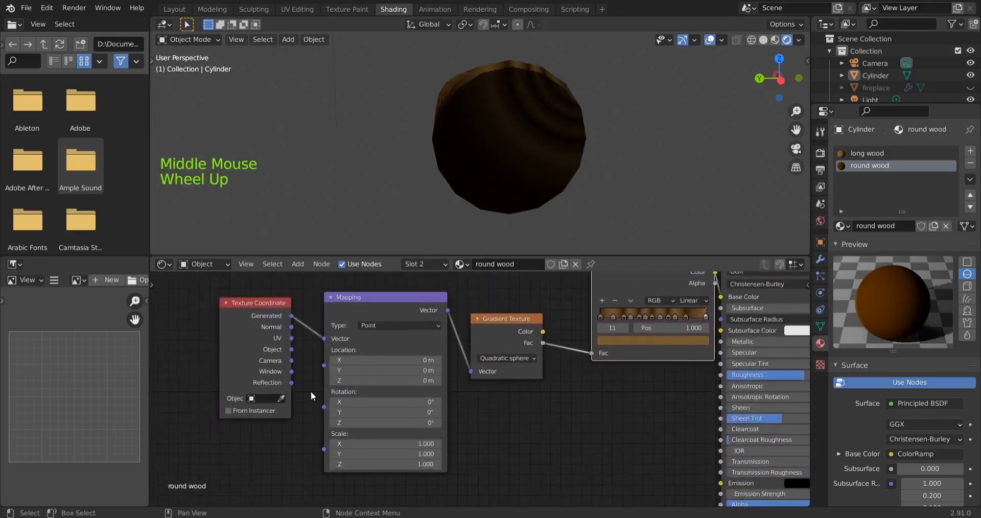
scroll(311, 391, "up", 1)
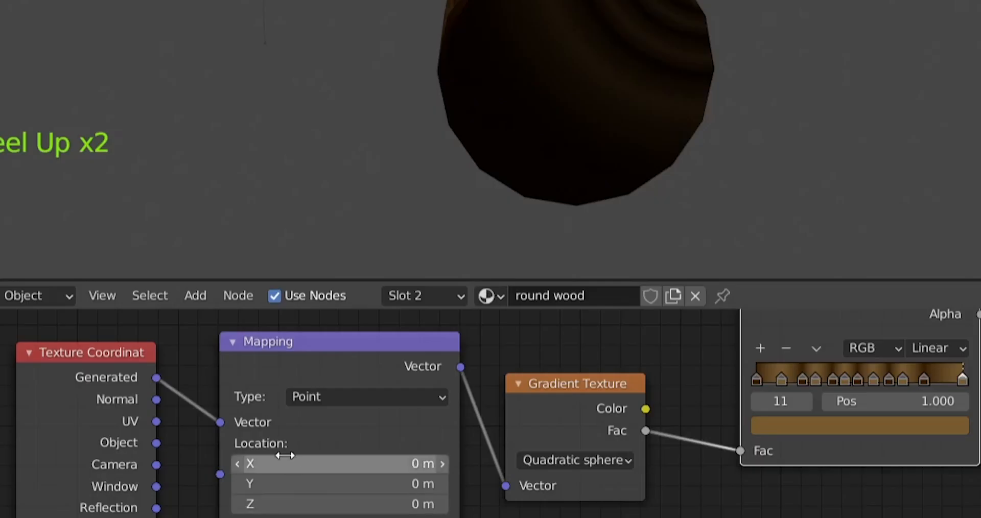
left_click_drag(420, 464, 388, 464)
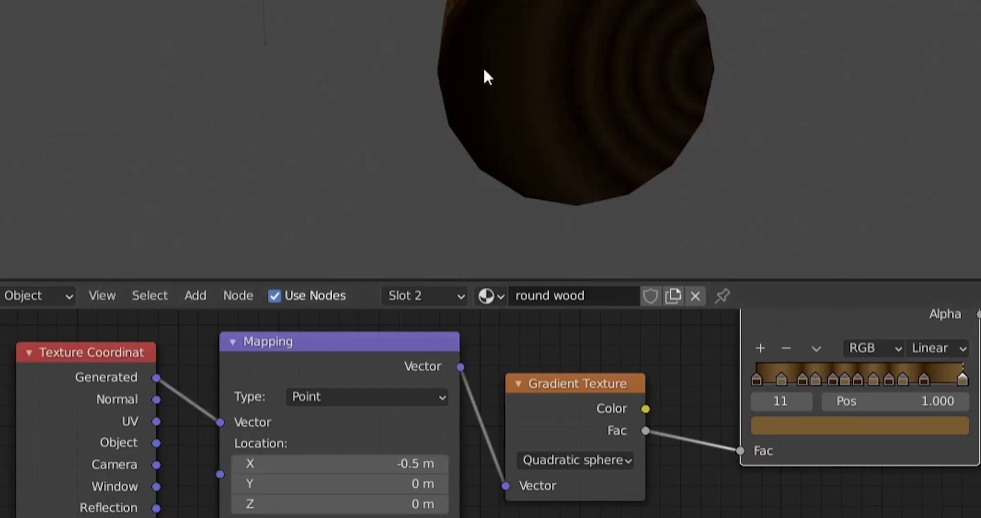
left_click(414, 485)
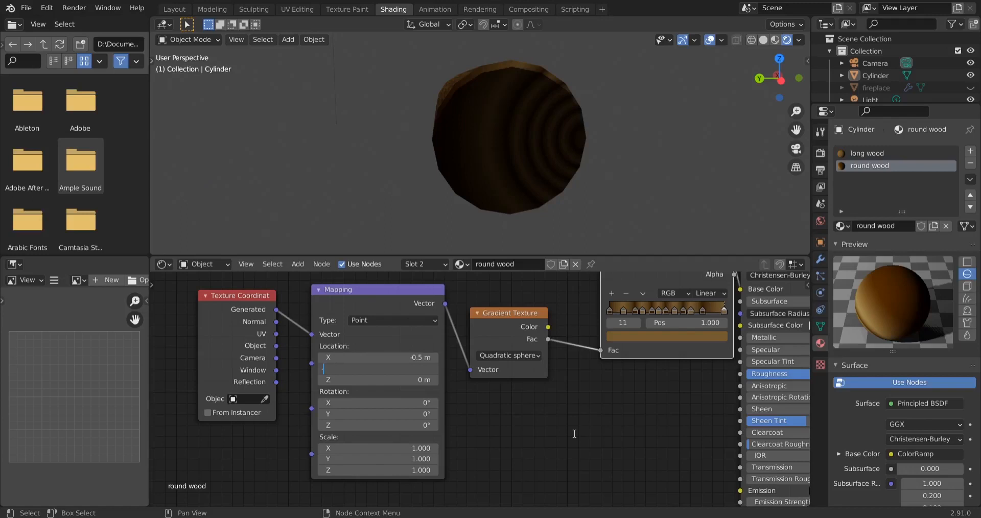
type("-0.5")
key("Return")
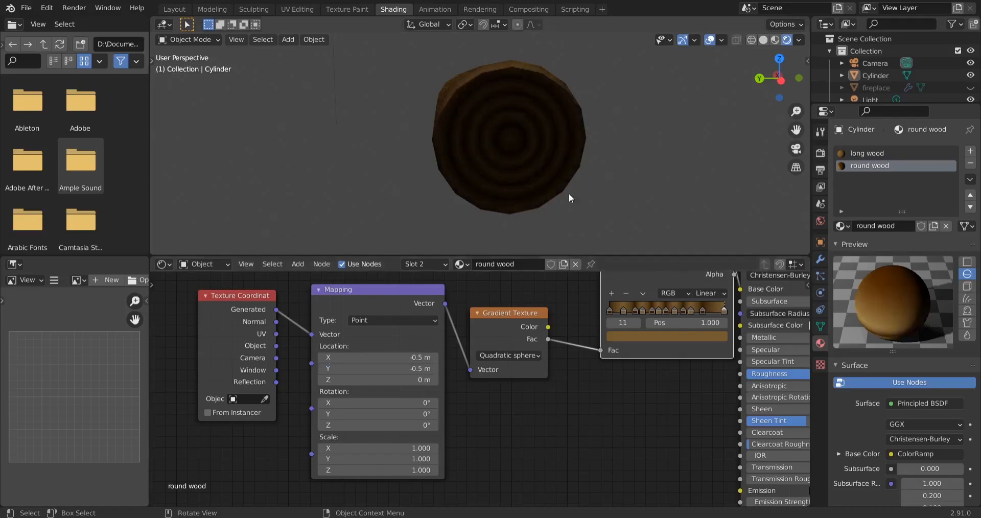
Step: Switch the viewport to Material Preview shading and view the ringed end of the log
middle_click_drag(518, 171, 508, 145)
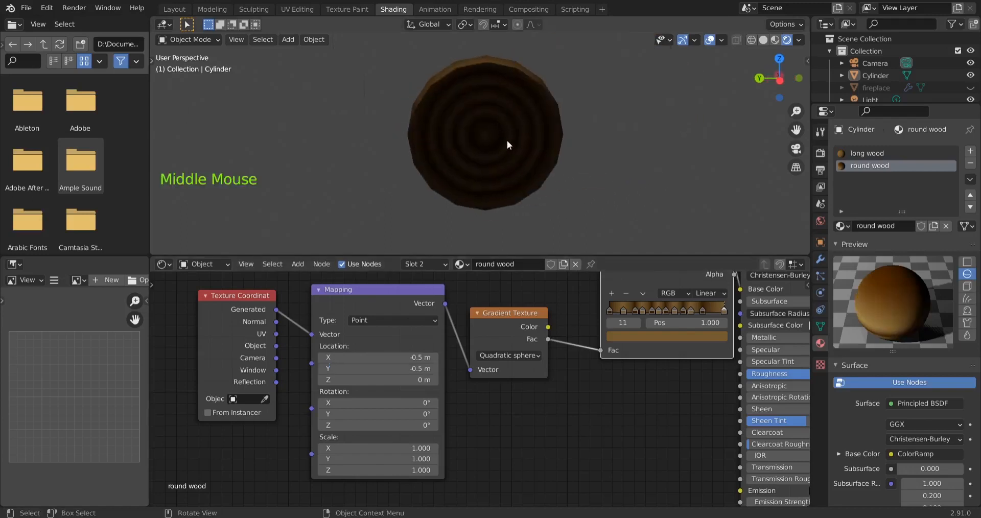
left_click(775, 40)
scroll(535, 167, "down", 2)
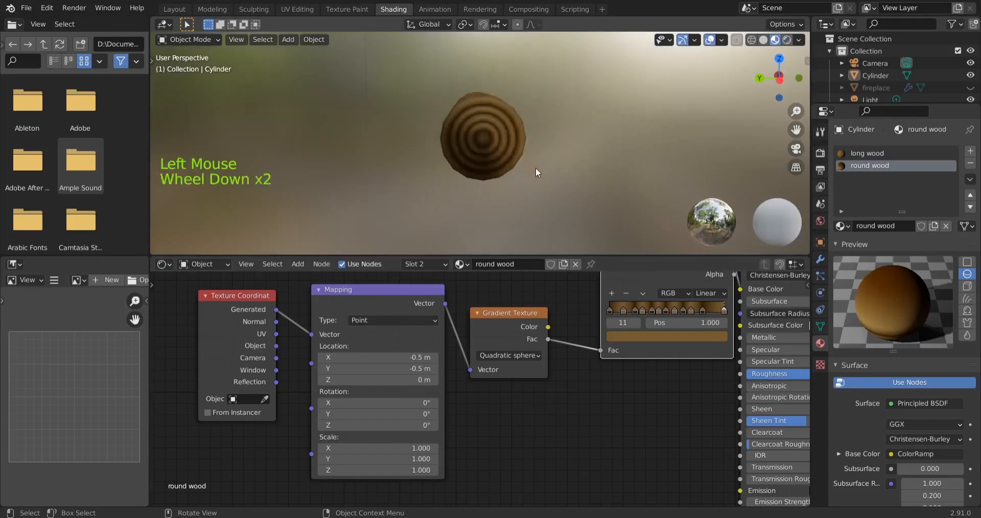
scroll(536, 168, "up", 2)
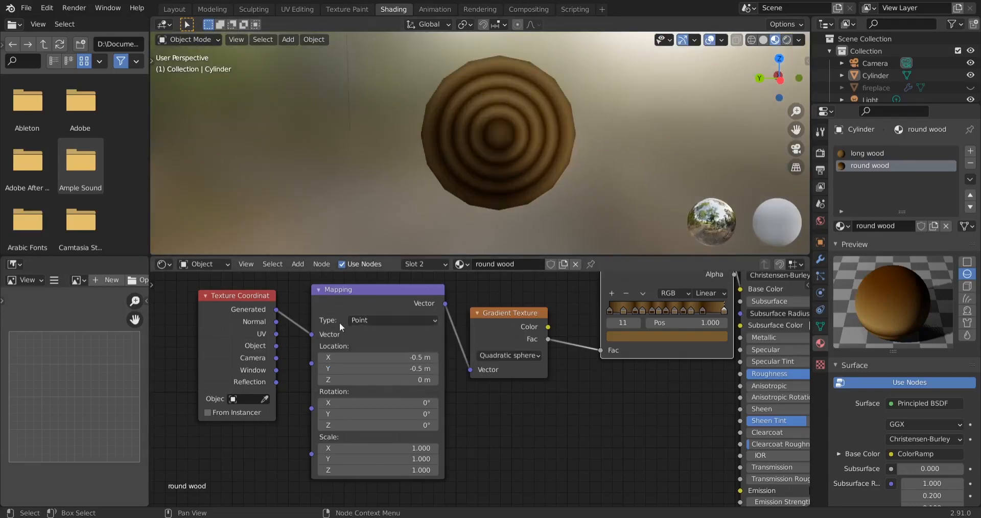
Step: Set the round wood Mapping node's type to Texture and its Location X and Y to 0.5 m
left_click(391, 321)
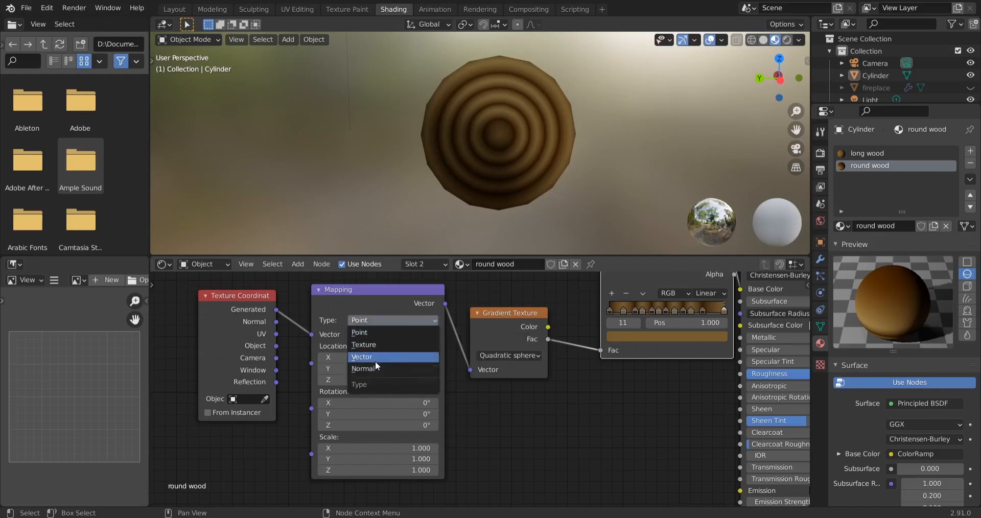
left_click(375, 346)
middle_click_drag(624, 161, 320, 161)
scroll(327, 168, "up", 2)
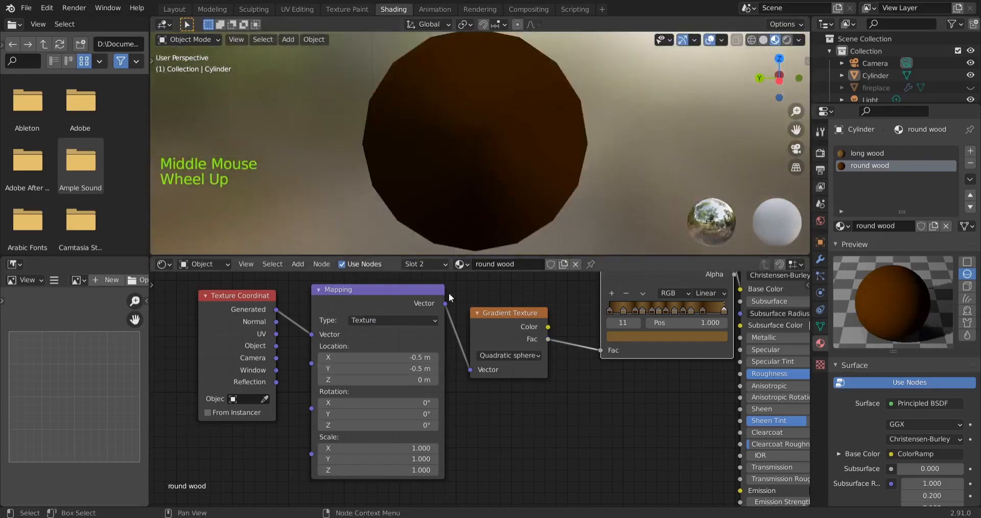
scroll(451, 224, "down", 2)
left_click_drag(422, 357, 468, 357)
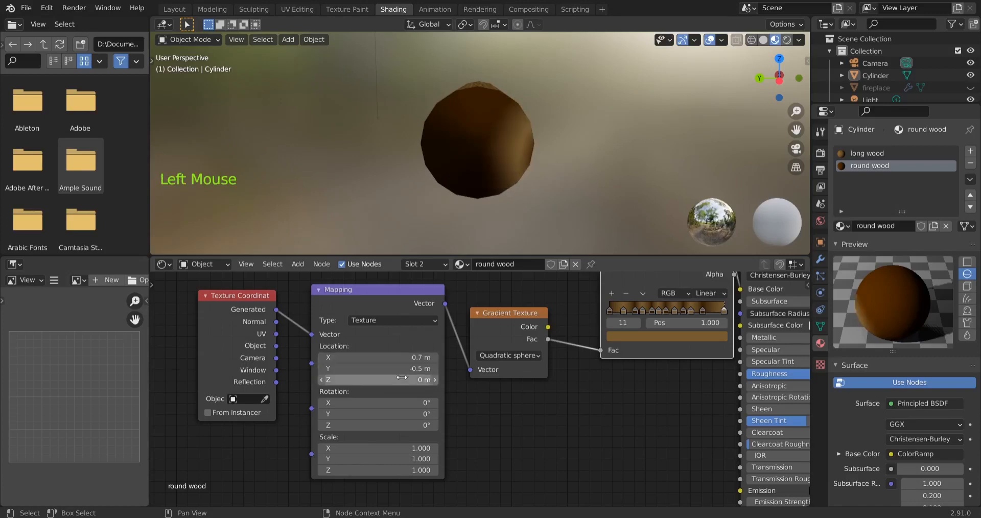
left_click(395, 358)
type(".5")
key("Return")
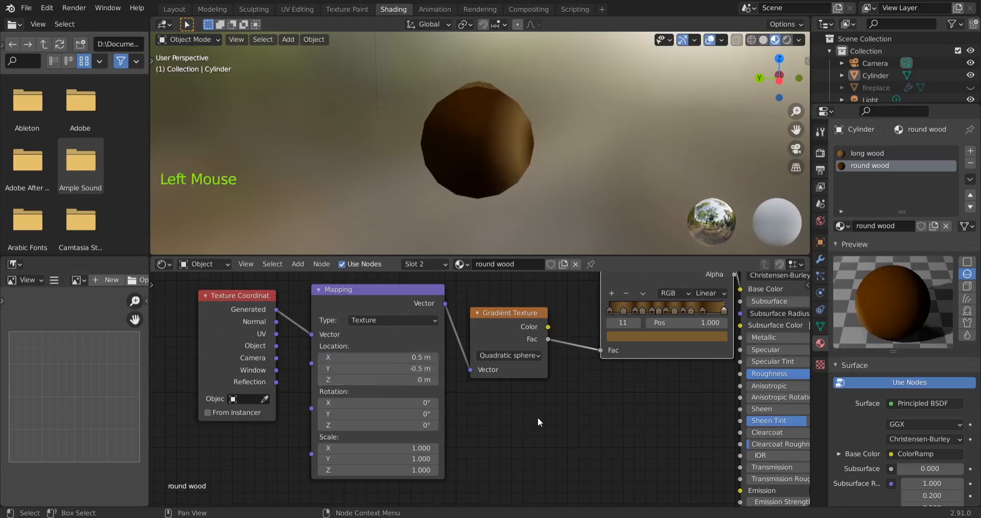
double_click(422, 368)
key("Return")
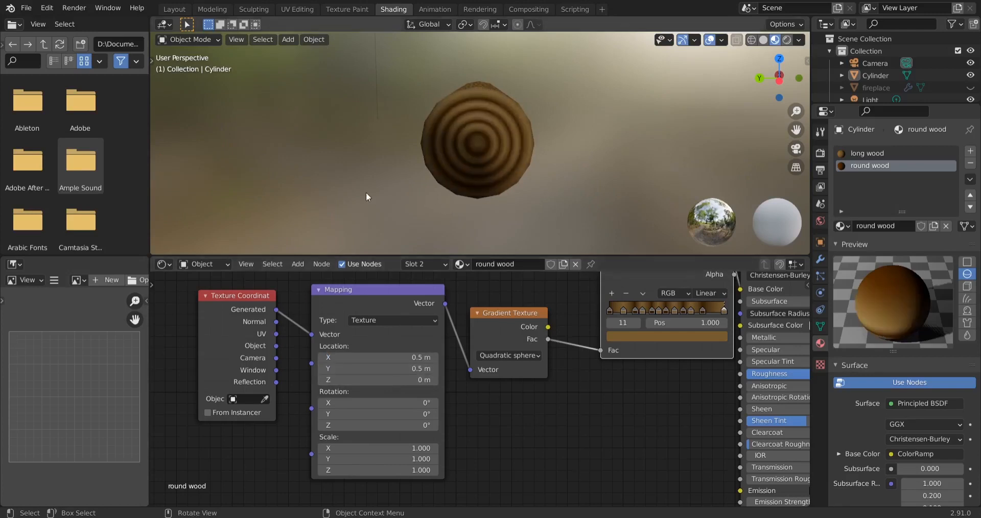
Step: Set the Mapping node's Scale X and Y to 0.5 to shrink the ring pattern on the log's end
middle_click_drag(366, 193, 404, 180)
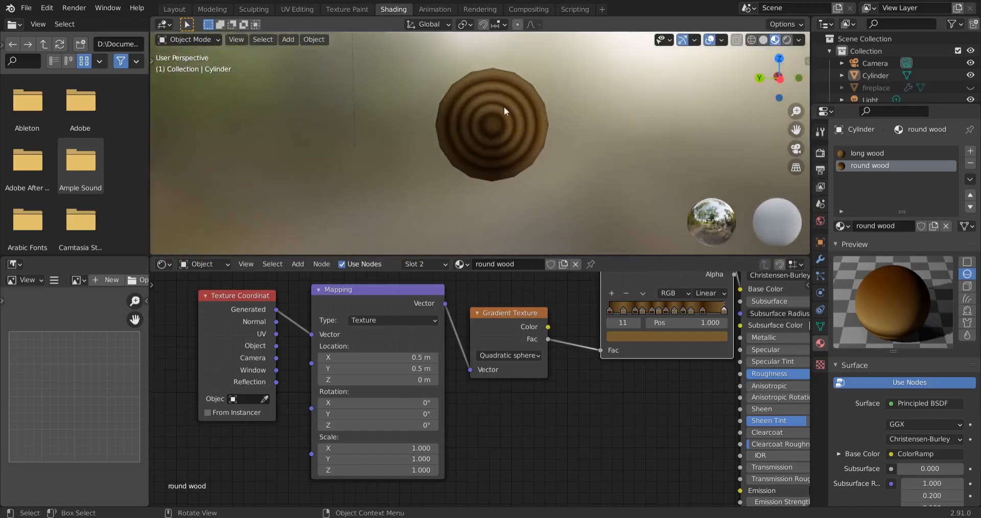
left_click(420, 448)
left_click_drag(420, 448, 420, 453)
left_click(420, 453)
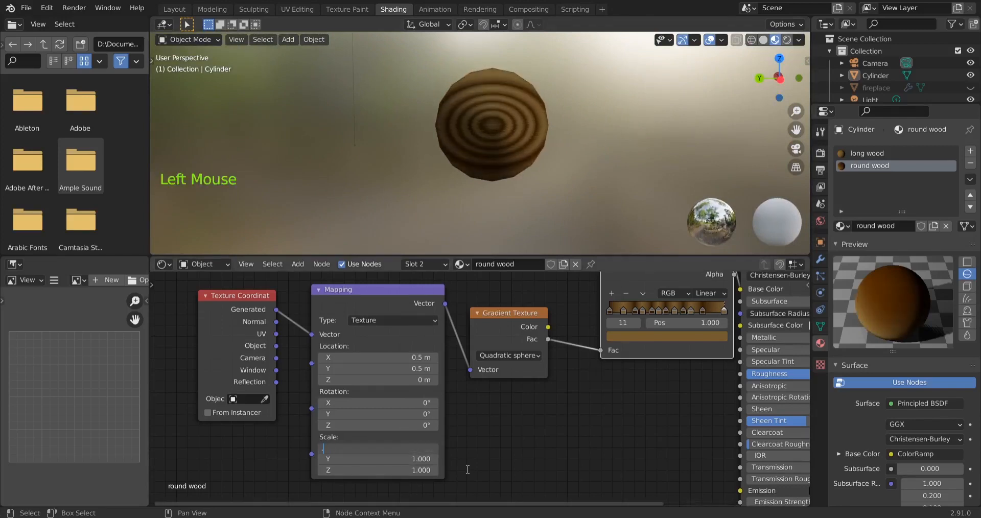
type("0.5")
key("Return")
left_click(414, 459)
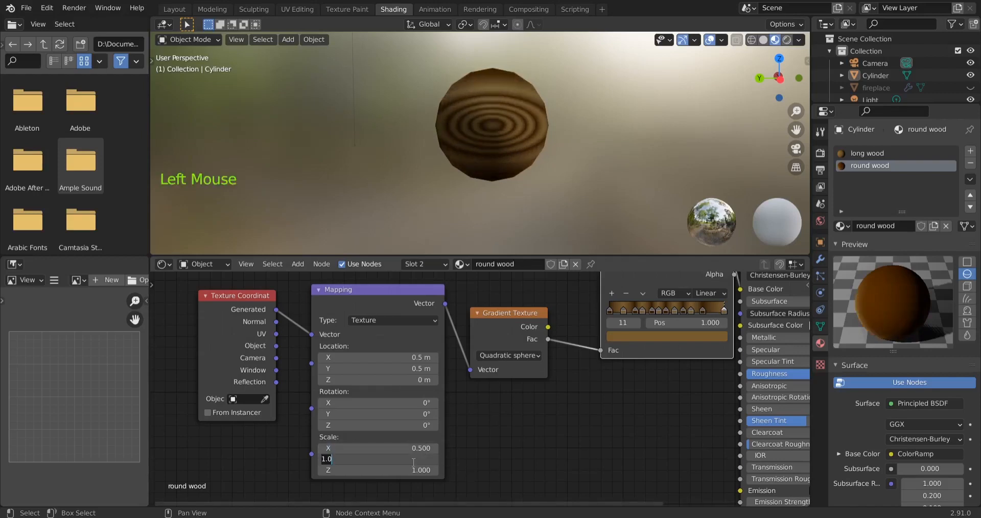
type("0.5")
key("Return")
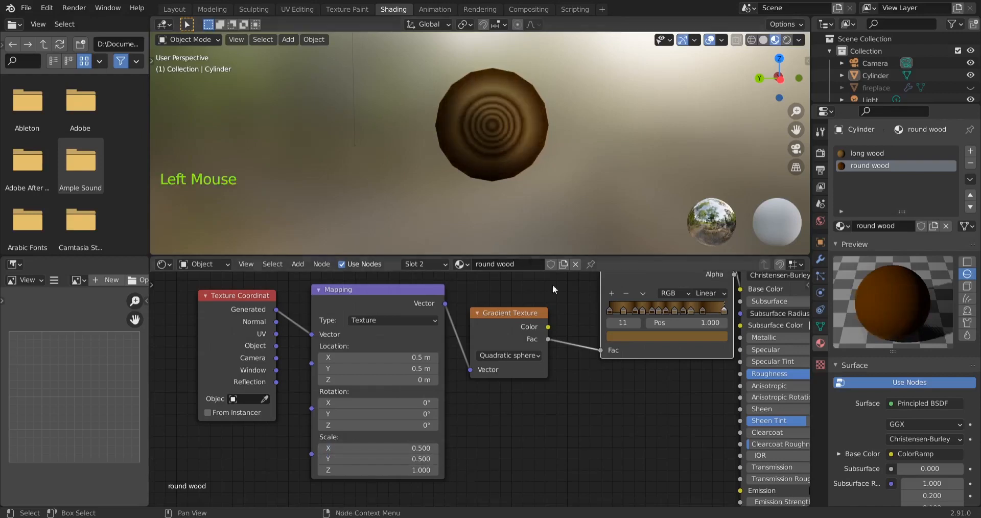
scroll(502, 107, "up", 2)
scroll(504, 105, "down", 1)
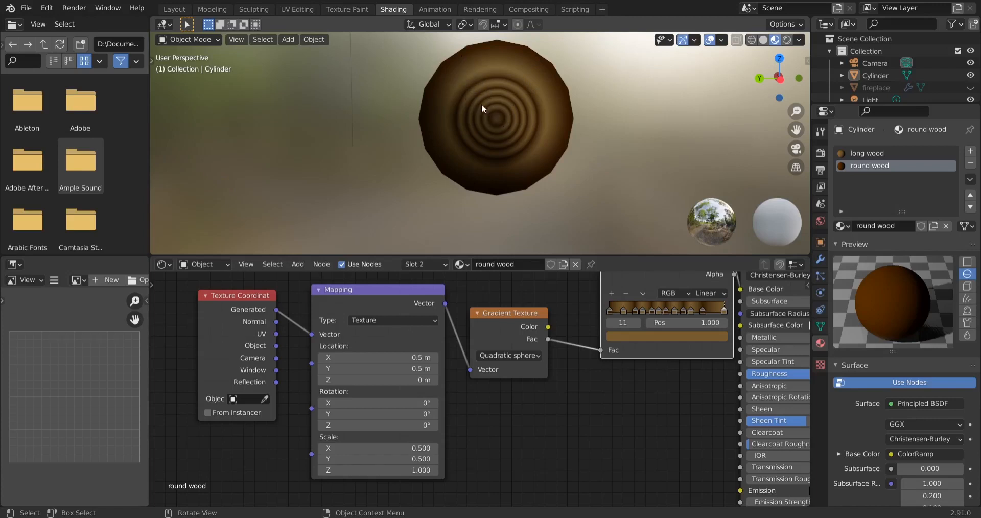
Step: Shift the round wood ColorRamp's intermediate stops toward the start of the gradient to spread the rings across the log's end
scroll(696, 327, "up", 5)
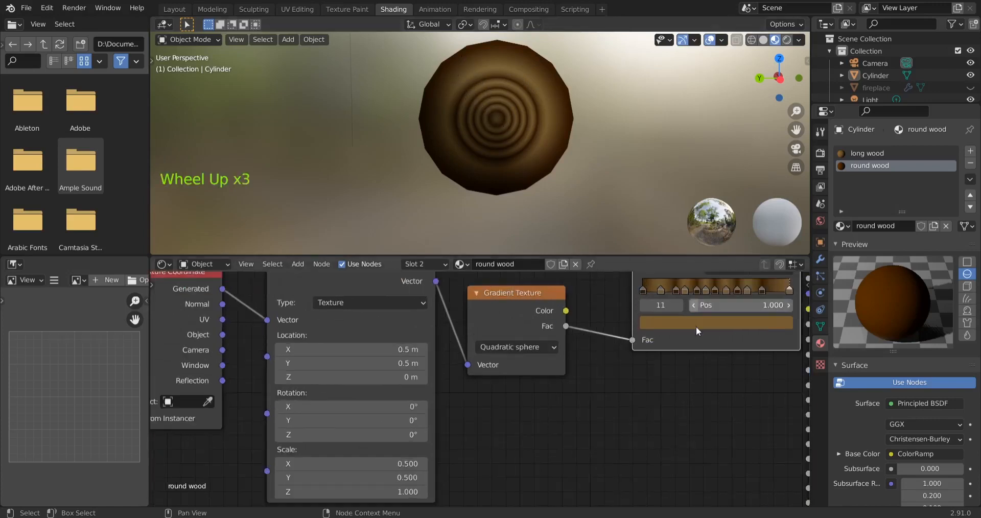
middle_click_drag(726, 352, 449, 437)
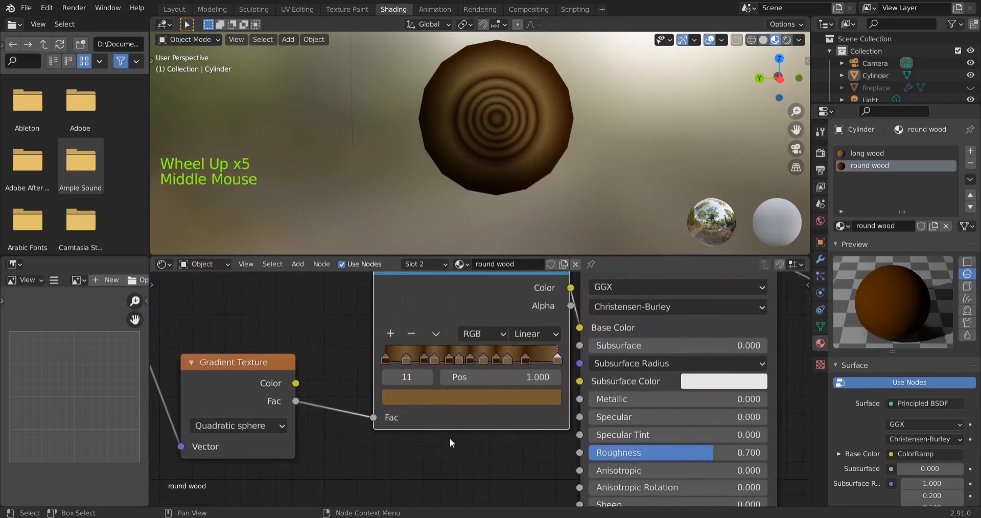
scroll(450, 438, "up", 1)
mouse_move(400, 355)
left_mouse_down()
mouse_move(382, 360)
mouse_move(417, 361)
mouse_move(401, 362)
mouse_move(404, 370)
left_mouse_up()
mouse_move(406, 369)
left_mouse_down()
mouse_move(377, 370)
mouse_move(402, 366)
left_mouse_up()
mouse_move(444, 364)
left_mouse_down()
mouse_move(409, 369)
mouse_move(440, 366)
left_mouse_up()
mouse_move(486, 364)
left_mouse_down()
mouse_move(458, 367)
mouse_move(480, 366)
left_mouse_up()
left_click_drag(517, 364, 504, 366)
left_click(504, 367)
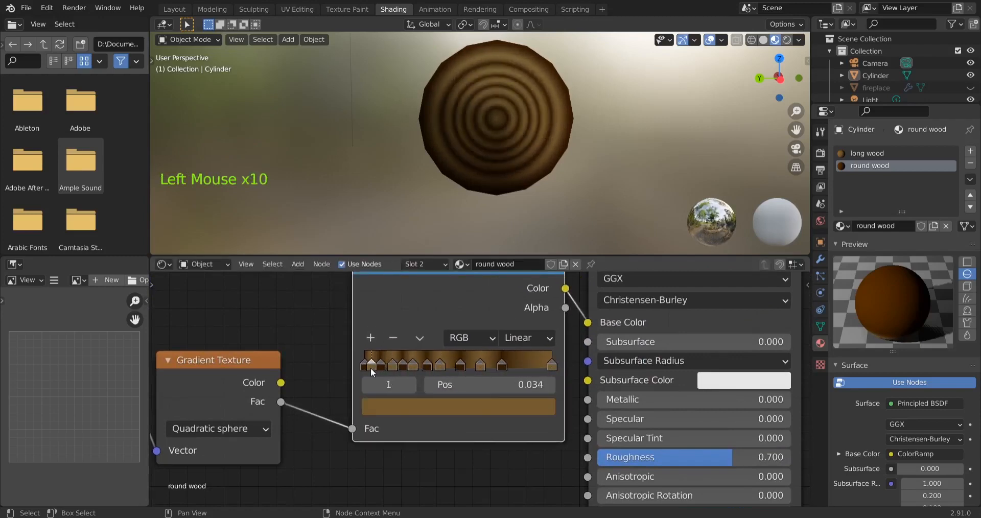
Step: Move the ColorRamp's stop 1 to position 0.031 and widen the node to make its stops easier to edit
left_click_drag(372, 371, 287, 349)
left_click(565, 352)
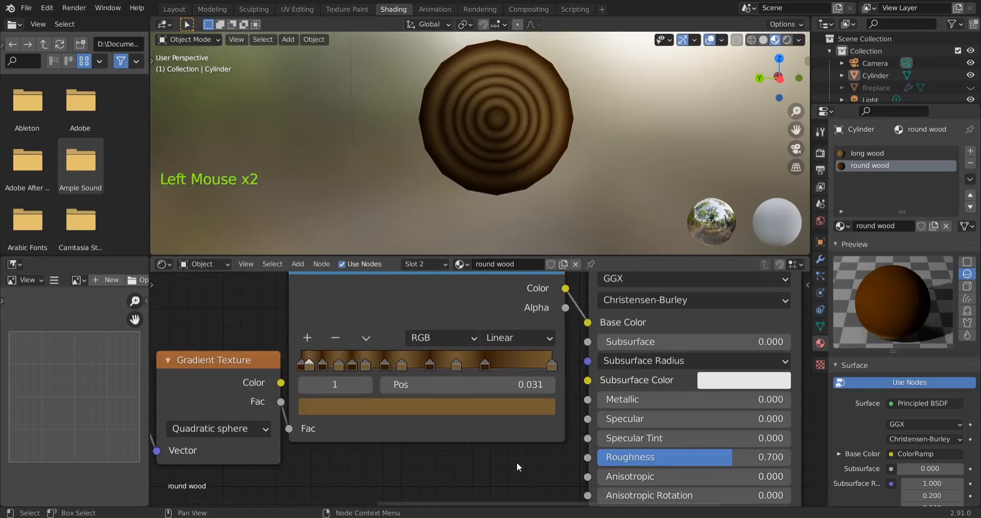
scroll(518, 457, "down", 9)
left_click(618, 307)
left_click(522, 373)
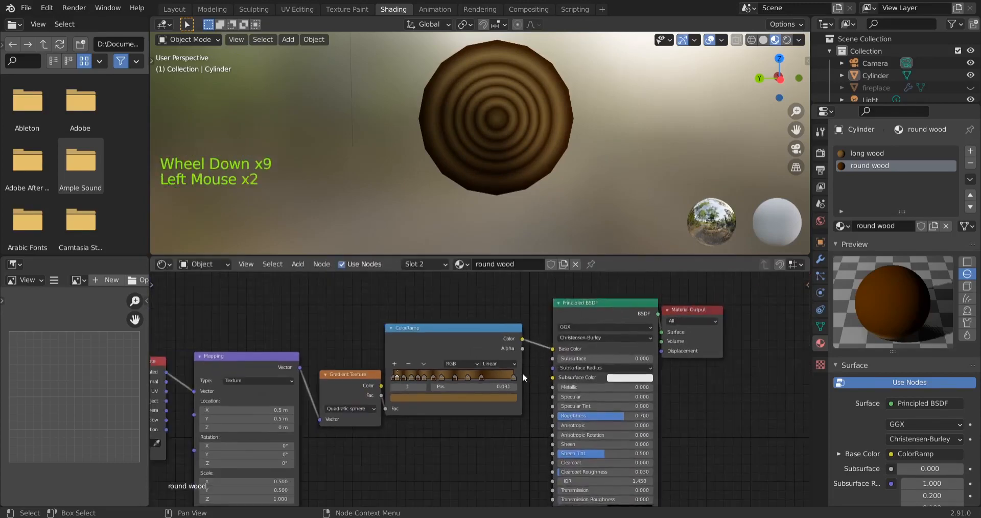
left_click_drag(522, 374, 541, 378)
Step: Fine-tune the spacing of the ColorRamp's stops to even out the rings, placing stop 10 at position 0.685
scroll(480, 388, "up", 7)
left_click_drag(379, 376, 364, 371)
left_click_drag(361, 370, 352, 371)
left_click(329, 372)
left_click_drag(343, 371, 327, 372)
mouse_move(341, 372)
left_mouse_down()
mouse_move(332, 371)
mouse_move(341, 376)
left_mouse_up()
left_click_drag(342, 371, 335, 371)
left_click_drag(353, 371, 364, 370)
mouse_move(393, 371)
left_mouse_down()
mouse_move(379, 371)
mouse_move(399, 372)
left_mouse_up()
mouse_move(399, 369)
left_mouse_down()
mouse_move(390, 369)
mouse_move(418, 368)
left_mouse_up()
left_click_drag(452, 368, 439, 368)
left_click_drag(466, 372, 467, 372)
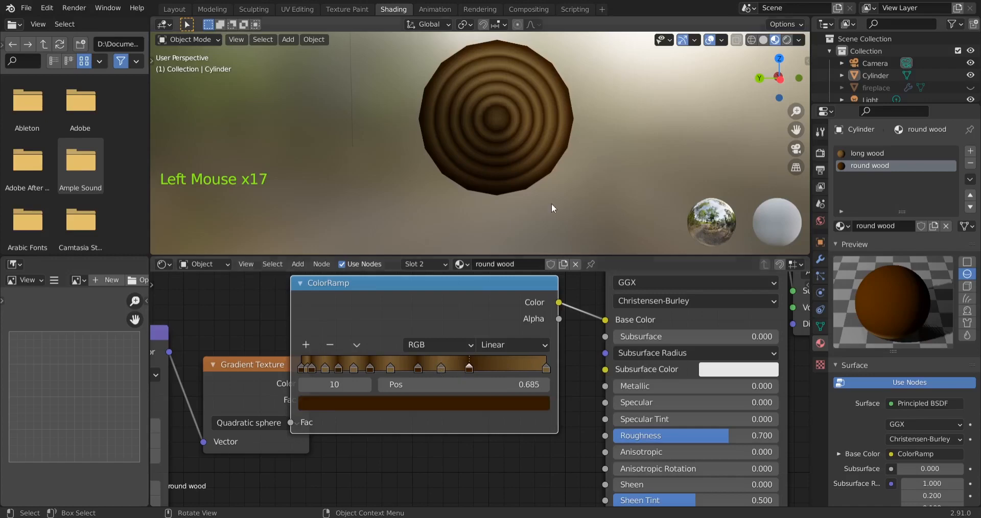
Step: Rearrange the Mapping, Texture Coordinate and Gradient Texture nodes so they no longer overlap the widened ColorRamp
scroll(534, 146, "down", 2)
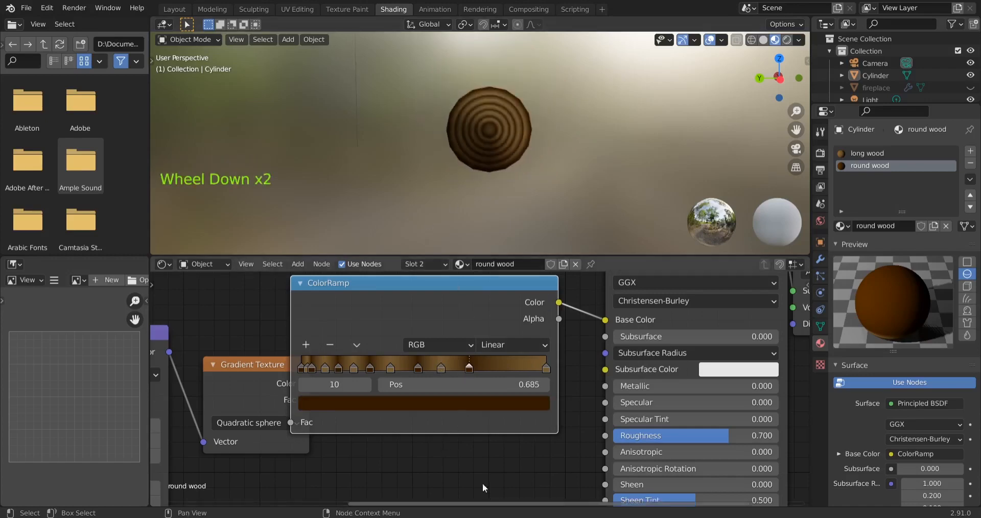
scroll(466, 432, "down", 9)
middle_click_drag(501, 222, 725, 197)
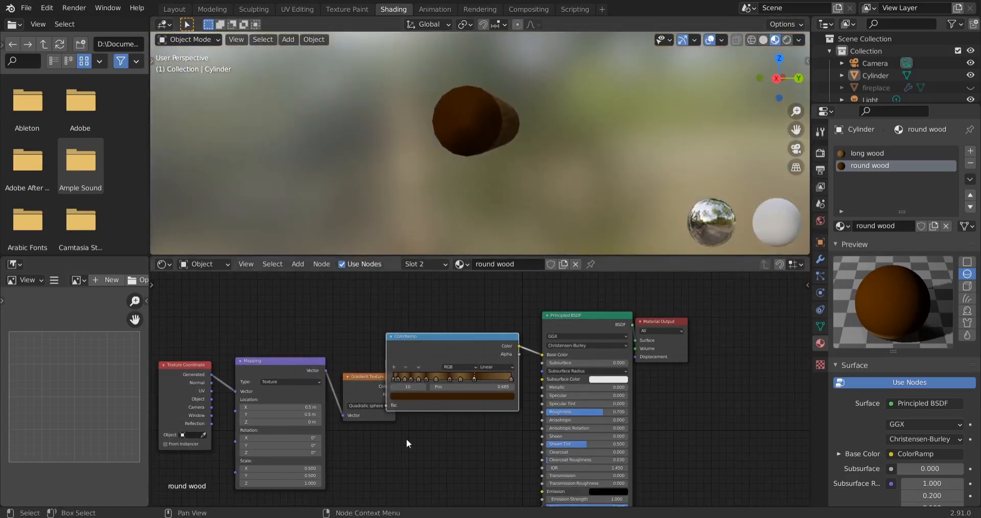
middle_click_drag(383, 462, 582, 434)
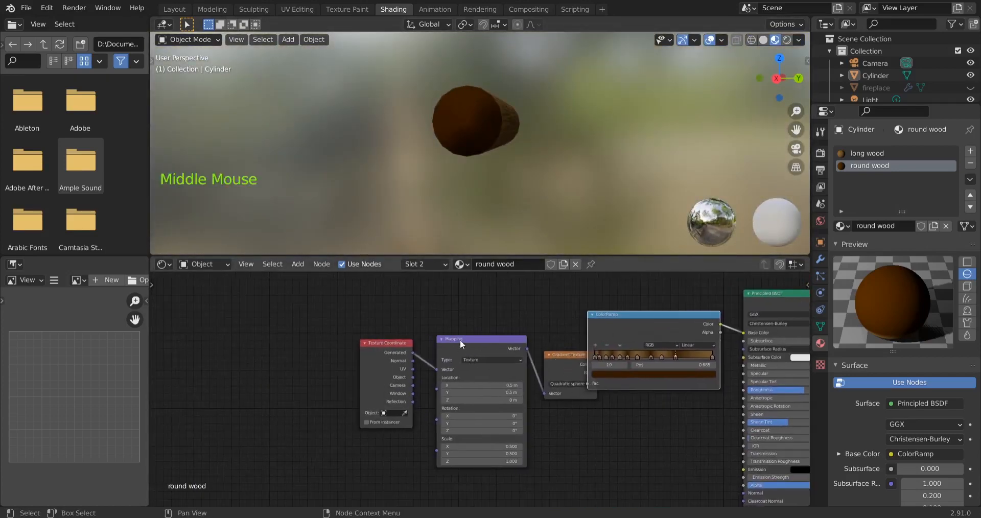
left_click_drag(460, 344, 442, 323)
left_click_drag(407, 349, 385, 338)
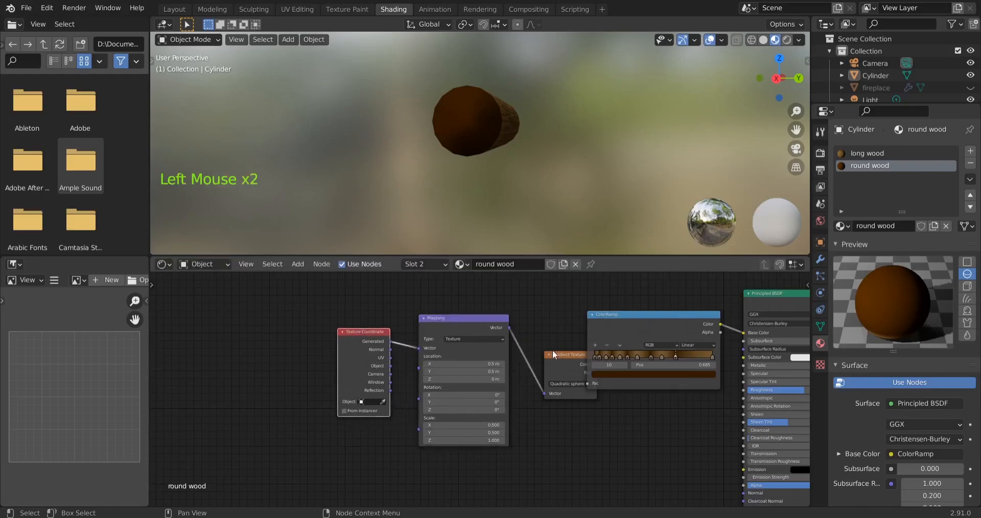
left_click_drag(553, 354, 532, 337)
scroll(546, 419, "up", 5)
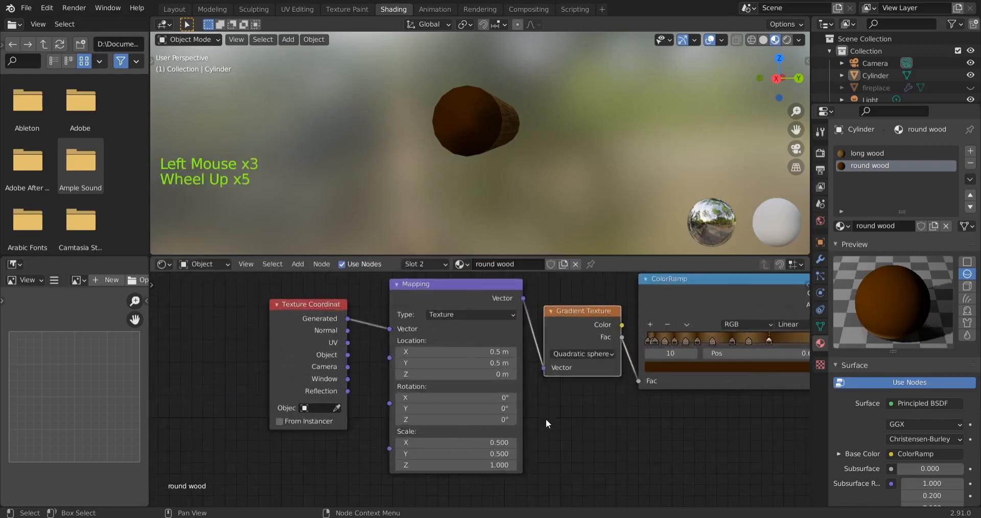
Step: Set the Mapping node's Scale Z to 0 so the rings also cover the log's opposite end
scroll(547, 182, "up", 1)
mouse_move(547, 182)
middle_mouse_down()
mouse_move(467, 186)
mouse_move(550, 188)
mouse_move(519, 201)
mouse_move(364, 183)
mouse_move(538, 181)
middle_mouse_up()
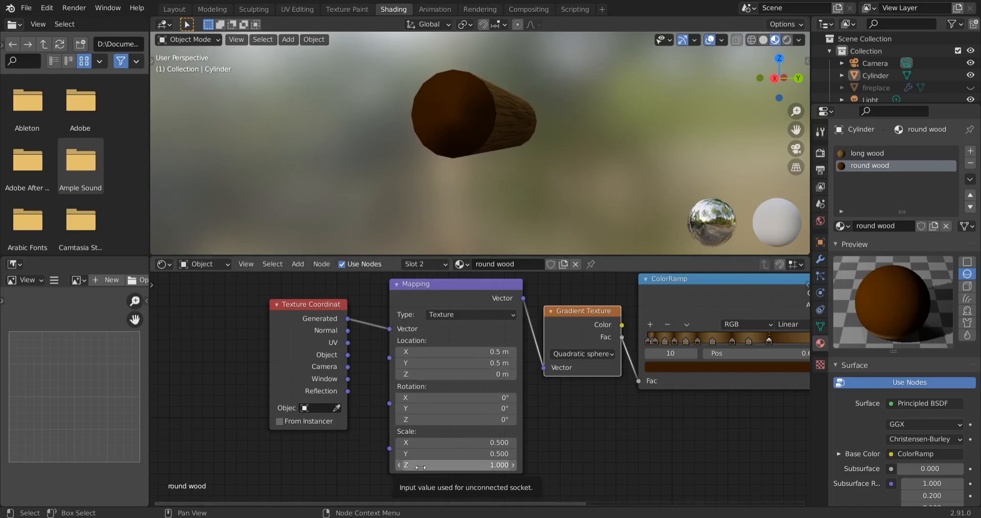
left_click(488, 467)
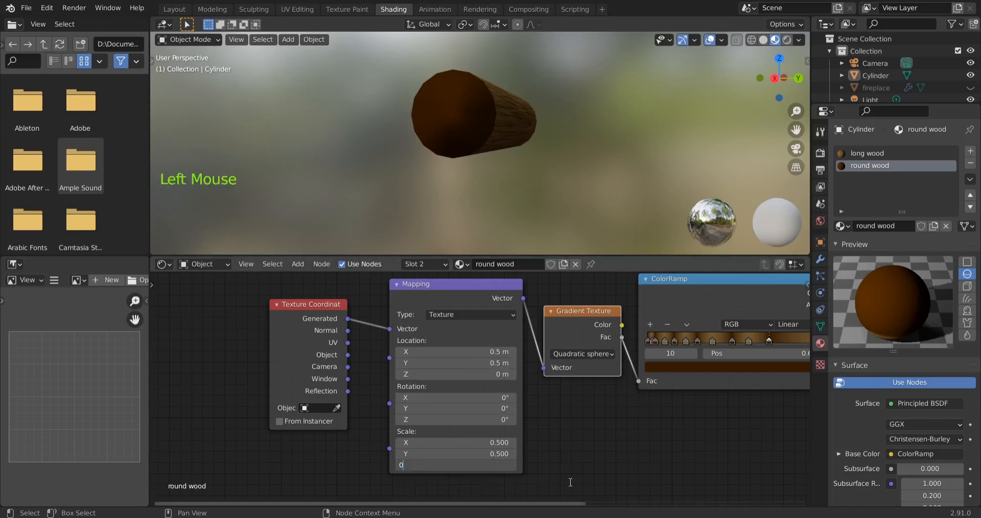
type("0")
key("Return")
middle_click_drag(569, 167, 470, 178)
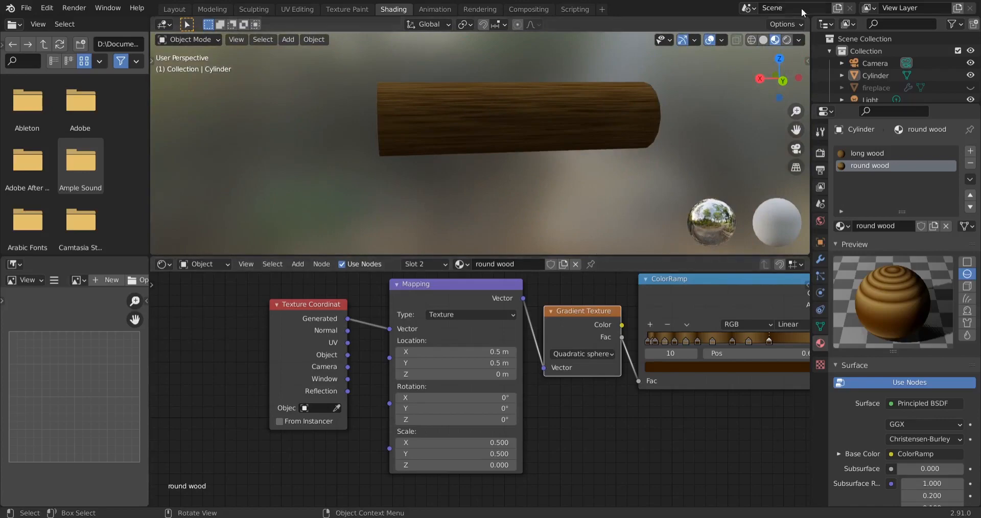
Step: Show the log with the unhidden fireplace in the Layout workspace using Rendered viewport shading
left_click(787, 40)
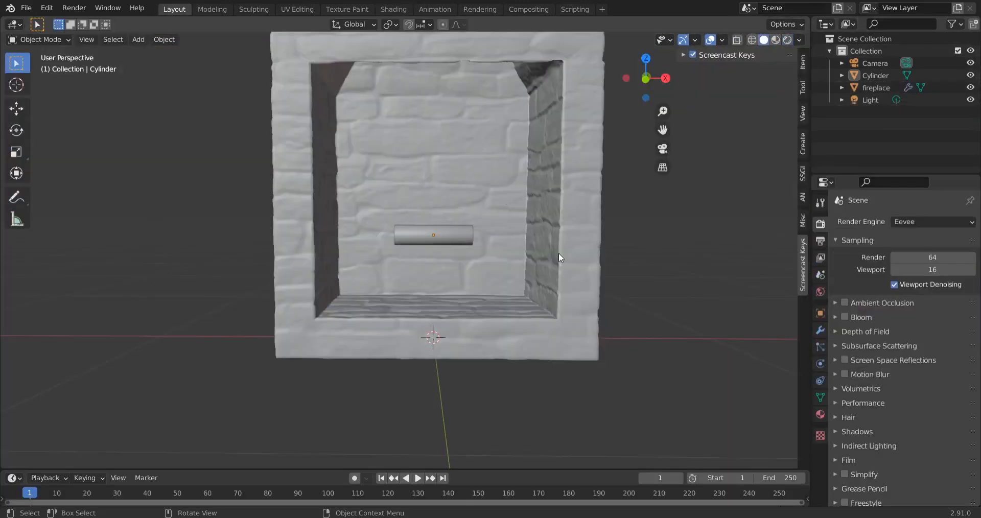
scroll(557, 252, "up", 2)
left_click(787, 40)
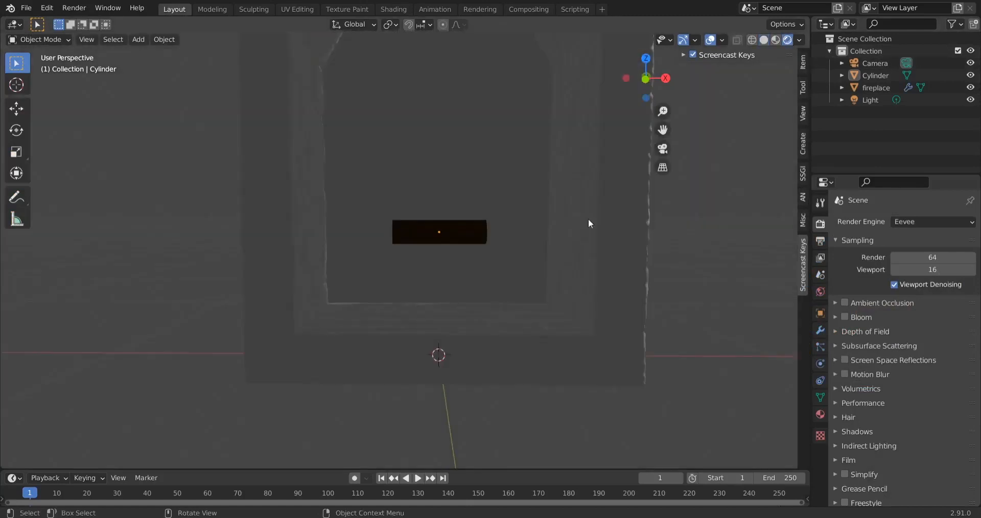
scroll(574, 240, "down", 5)
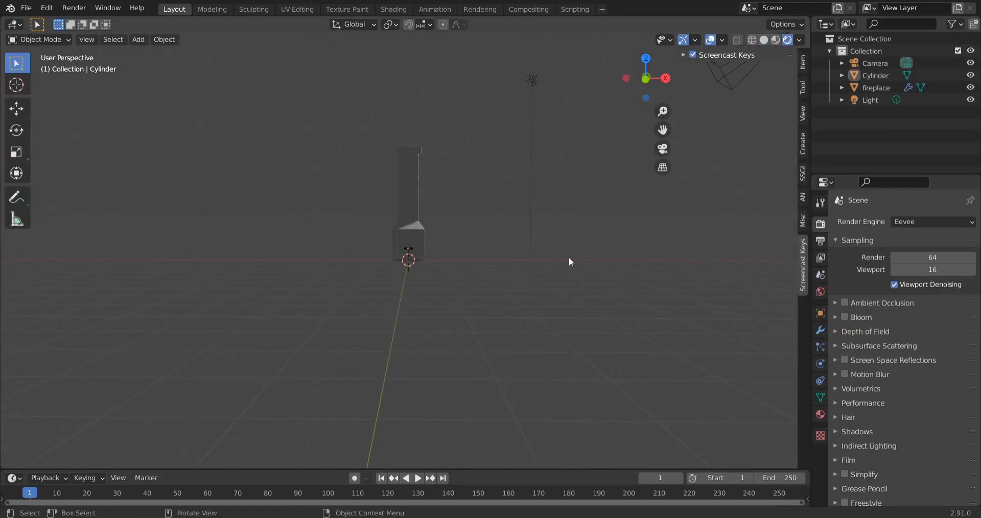
Step: Move the light about -3.43 m in X, -4.01 m in Y and -3.63 m in Z to illuminate the fireplace opening
middle_click_drag(570, 259, 556, 141)
left_click(557, 71)
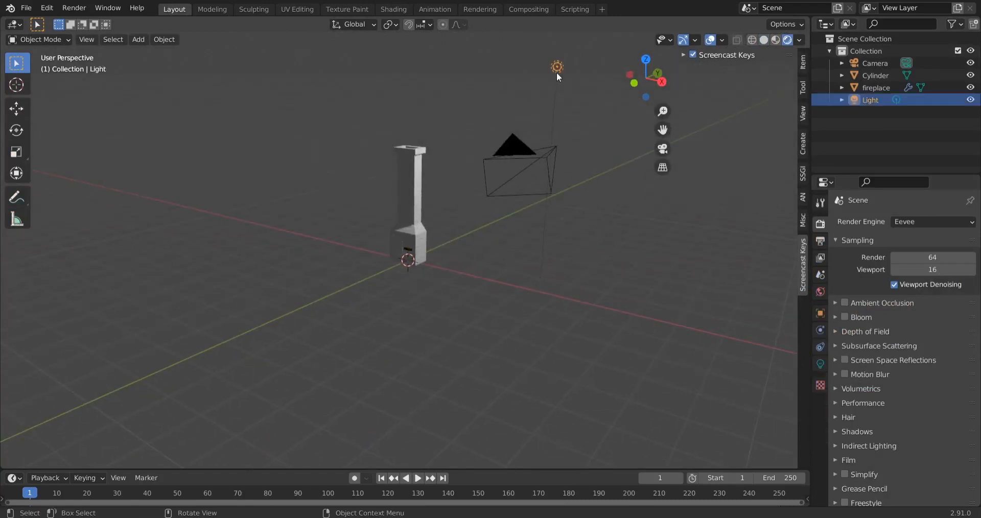
key("g")
left_click(360, 219)
scroll(402, 249, "up", 8)
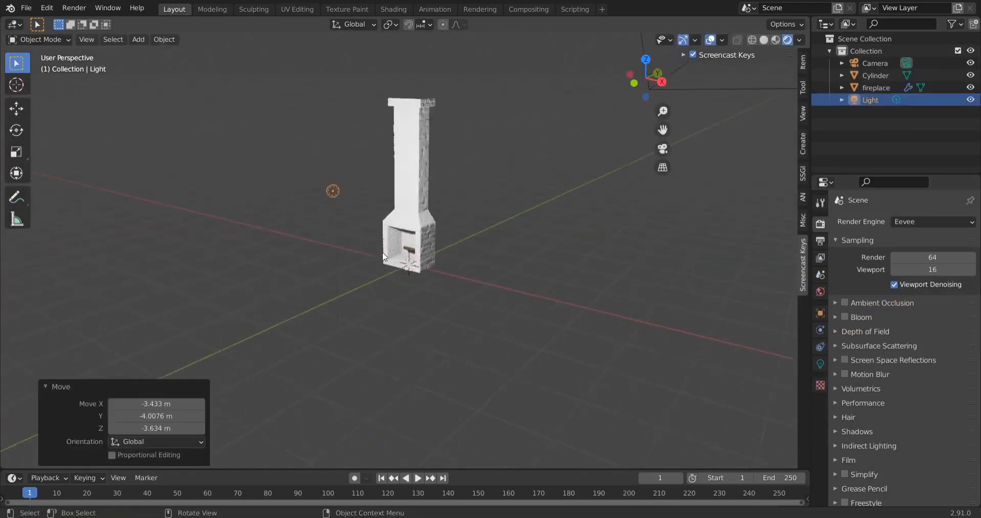
middle_click_drag(399, 247, 464, 222)
scroll(464, 222, "up", 1)
scroll(464, 221, "up", 1)
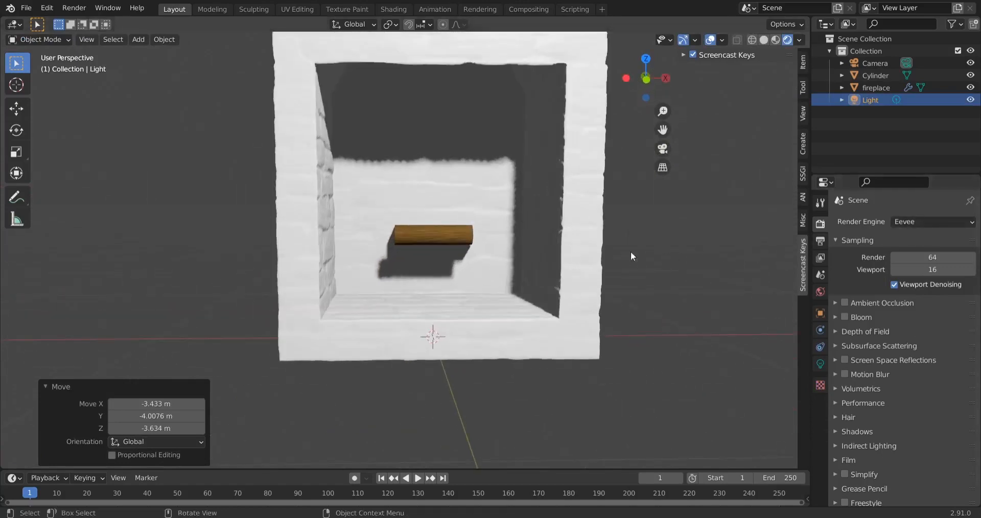
mouse_move(647, 270)
middle_mouse_down()
mouse_move(624, 269)
mouse_move(648, 263)
middle_mouse_up()
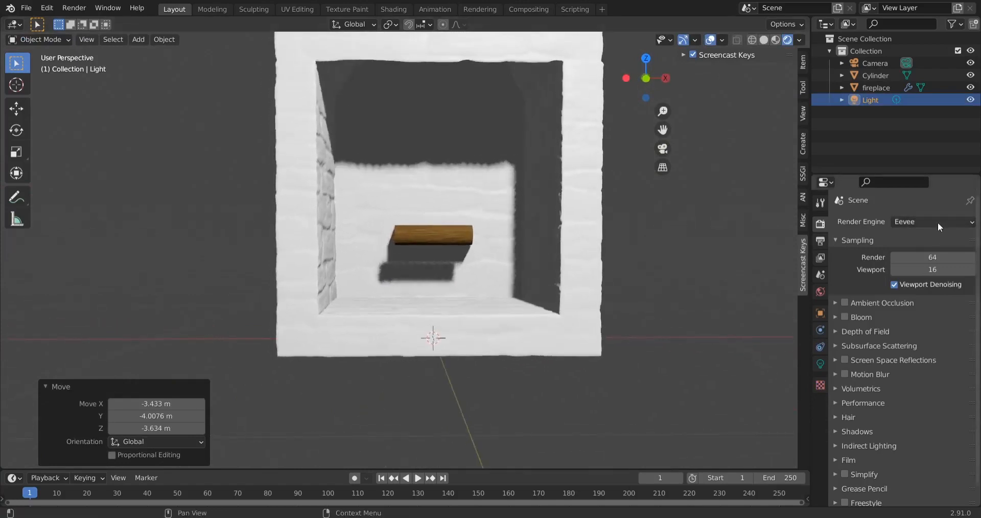
left_click(922, 223)
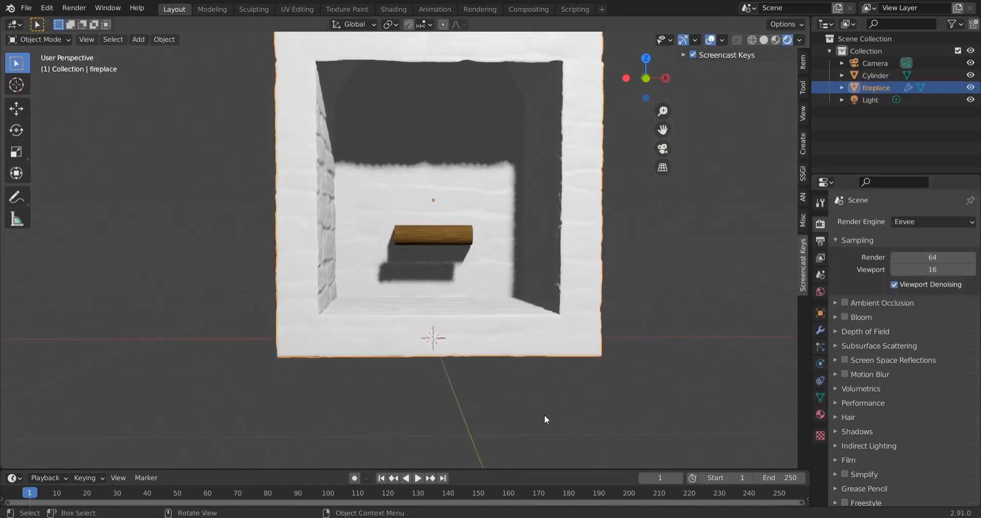
Step: Switch the render engine to Cycles and inspect the log and its ringed end up close
left_click(546, 416)
left_click(584, 348)
left_click(907, 223)
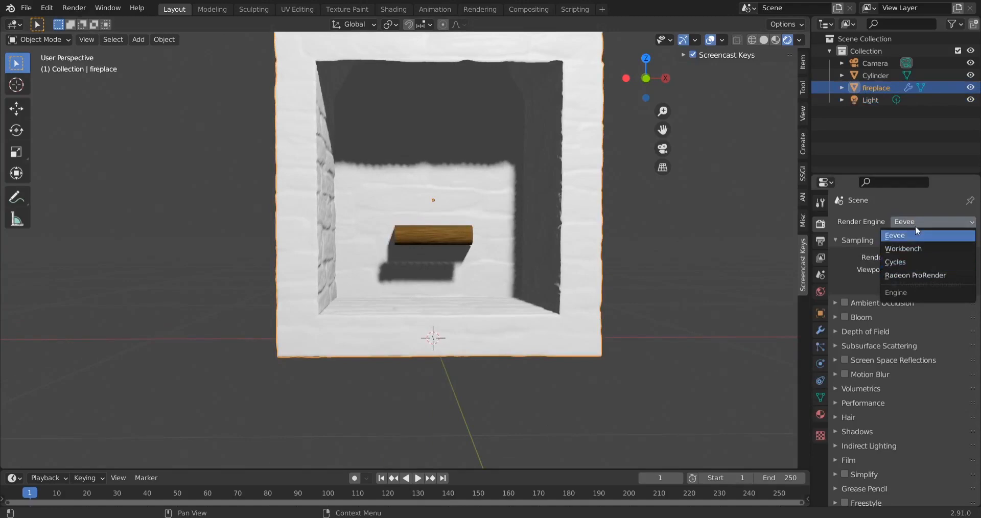
left_click(905, 263)
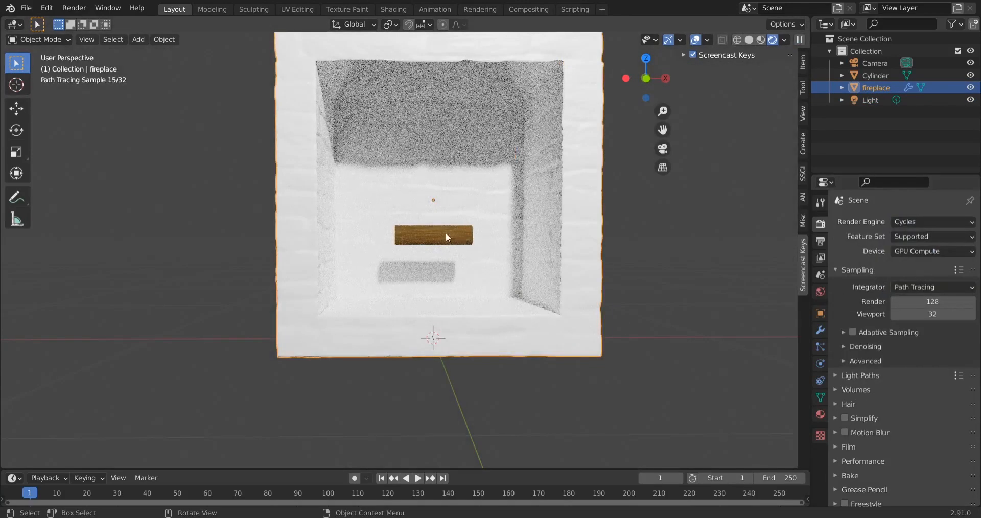
scroll(444, 234, "up", 3)
middle_click_drag(444, 235, 430, 250)
scroll(393, 227, "up", 1)
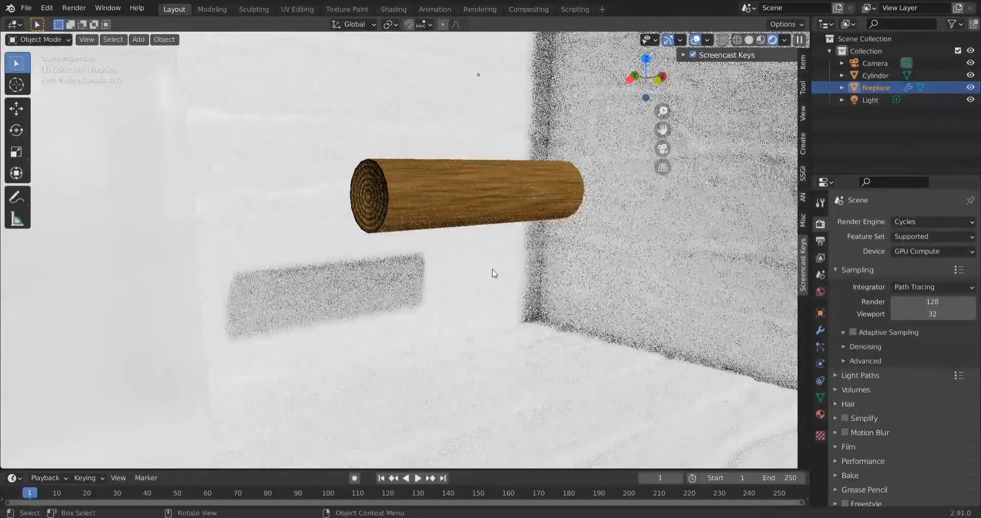
Step: Set the render engine back to Eevee and view the fireplace from an angle
left_click(927, 227)
left_click(918, 238)
middle_click_drag(522, 241, 597, 246)
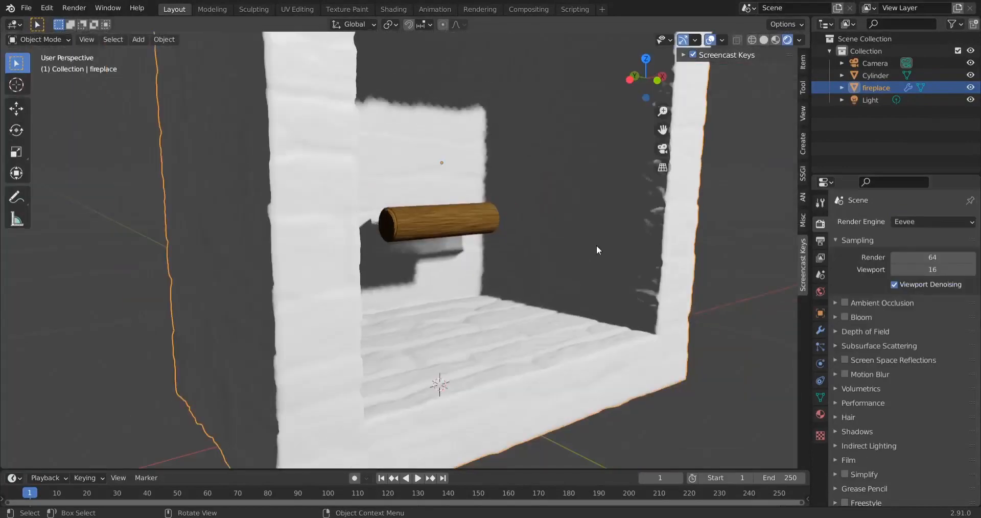
Step: Change the base color of the fireplace material to a dark blue
left_click(821, 415)
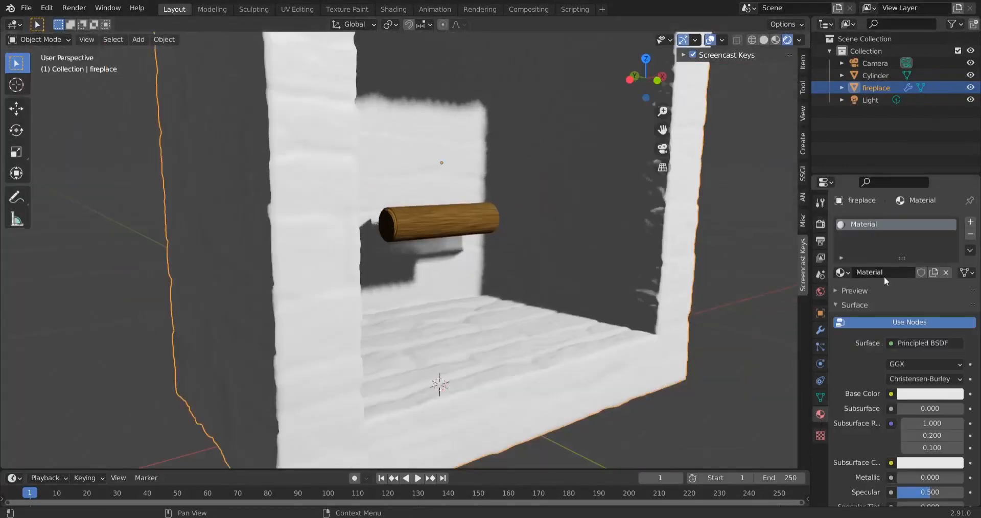
left_click(930, 393)
left_click_drag(900, 263, 911, 235)
left_click_drag(953, 263, 953, 278)
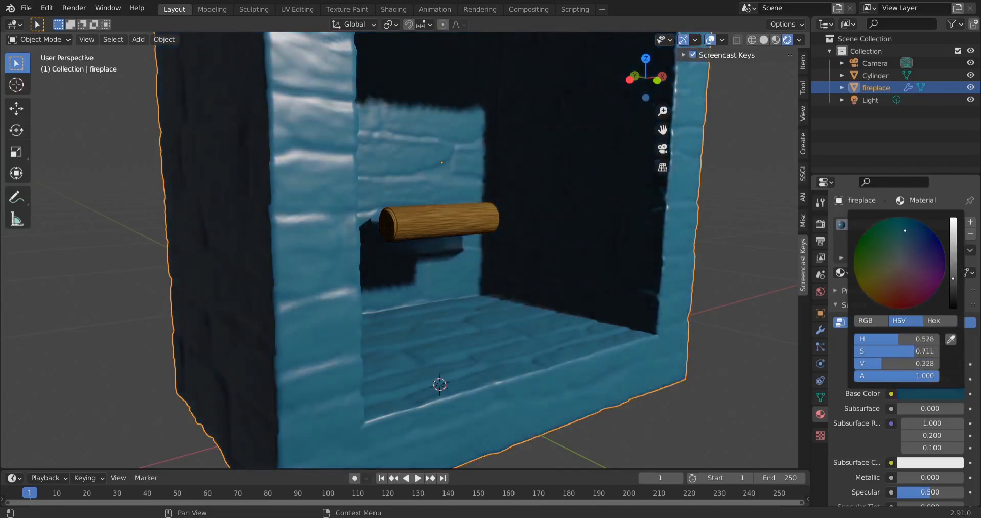
left_click_drag(905, 230, 910, 230)
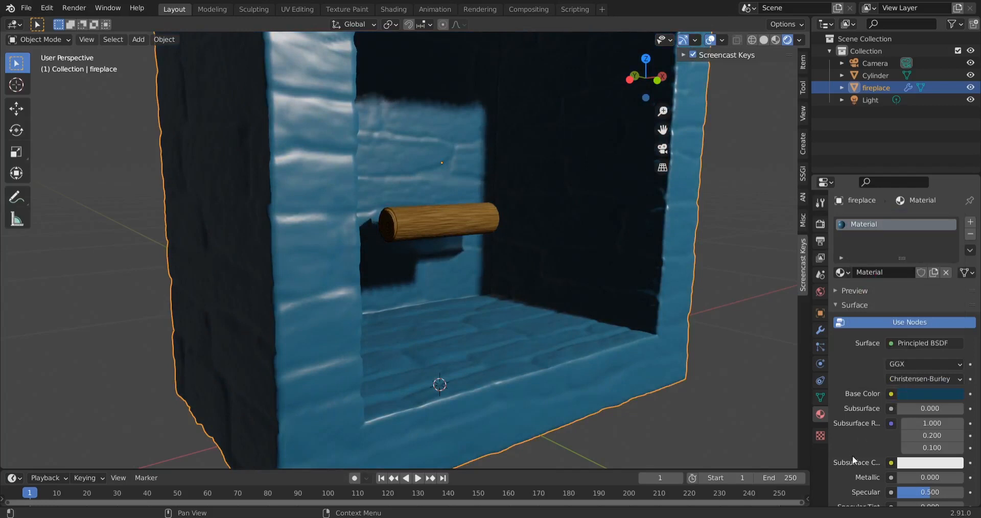
Step: Set the fireplace material's Roughness to 0.7
scroll(851, 436, "down", 7)
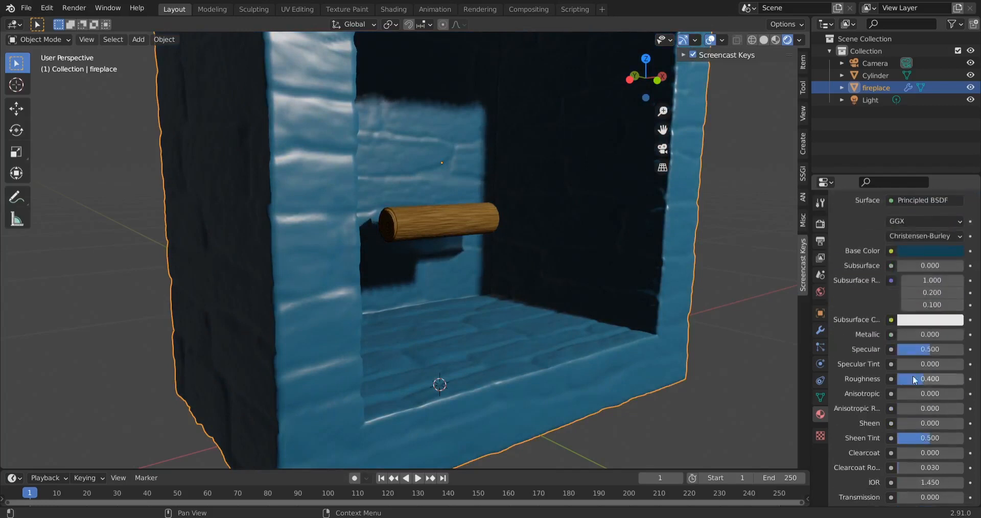
left_click(929, 377)
key("Return")
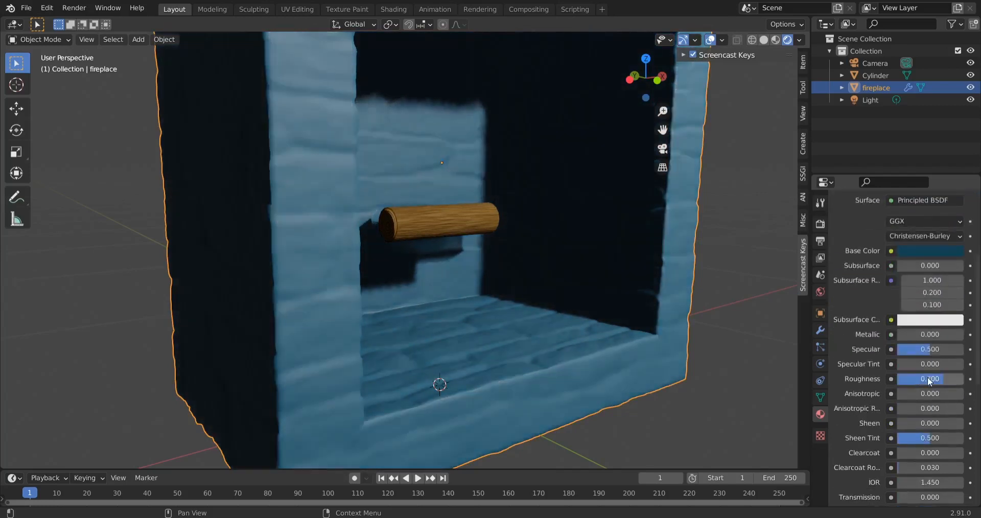
Step: Lower the log about 0.217 m along Z onto the fireplace floor
scroll(645, 284, "down", 8)
middle_click_drag(632, 288, 573, 288)
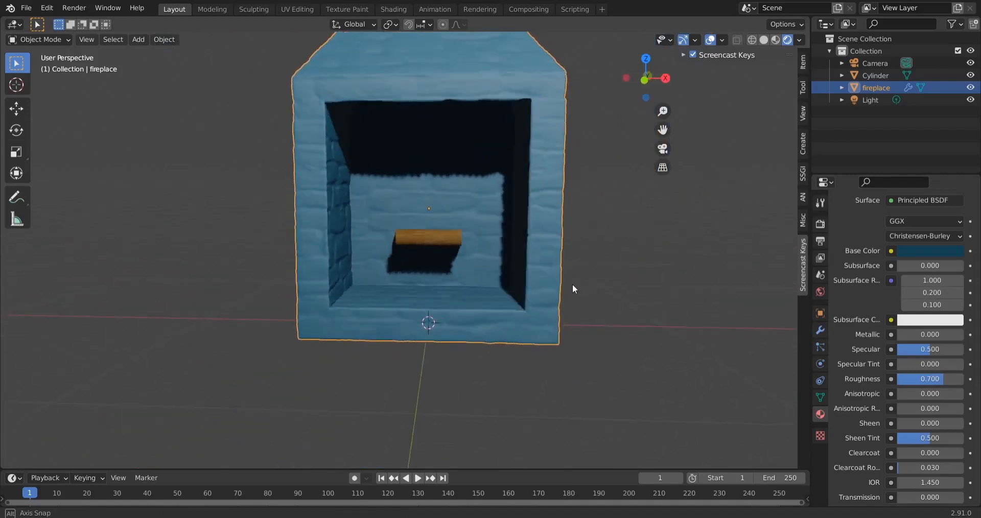
scroll(418, 307, "up", 4)
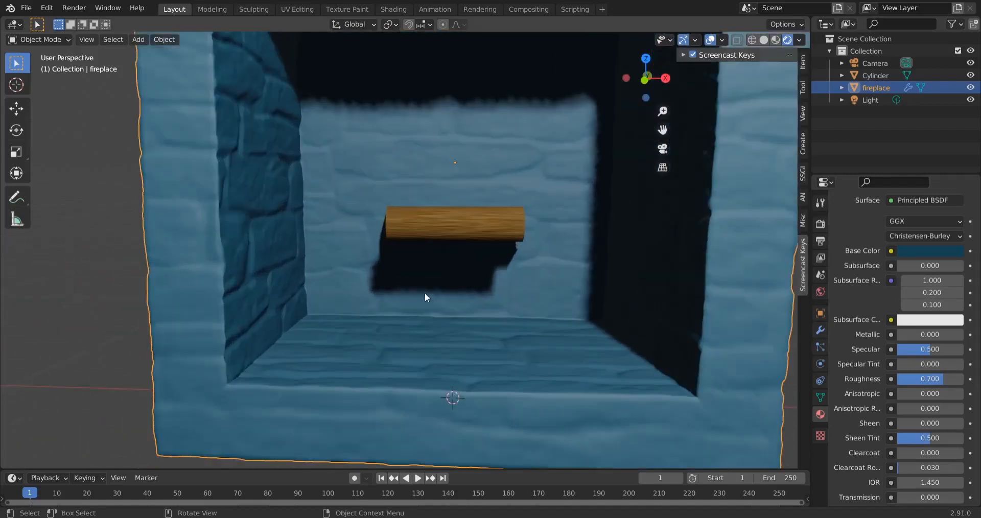
left_click(486, 226)
key("g")
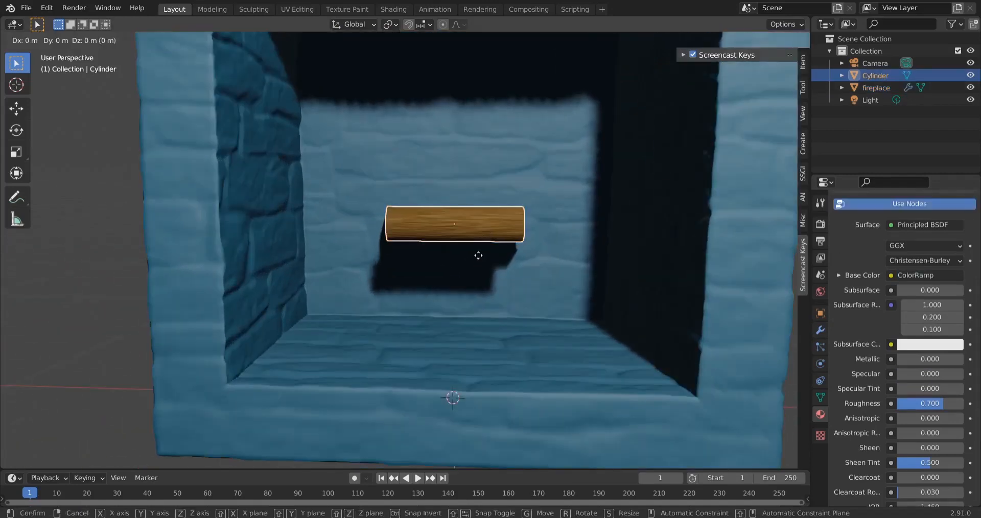
key("z")
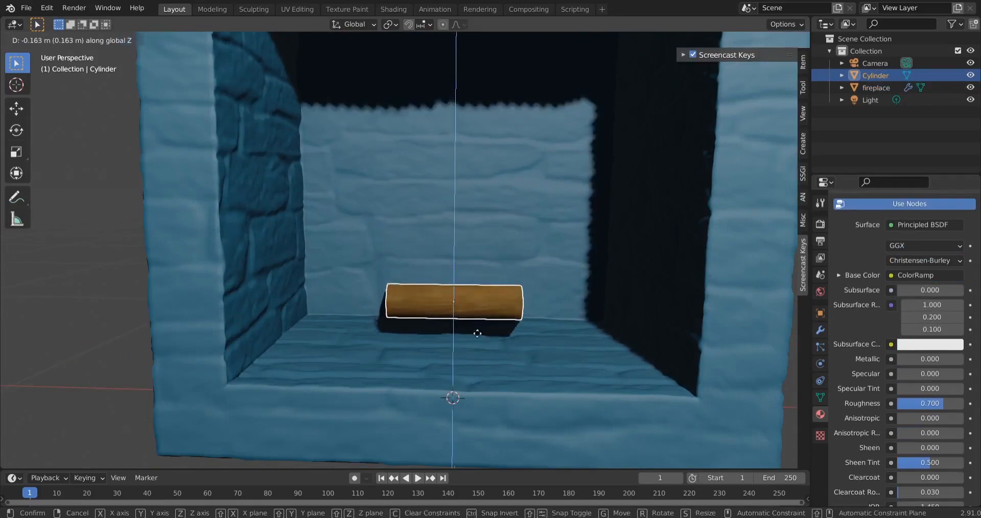
left_click(473, 356)
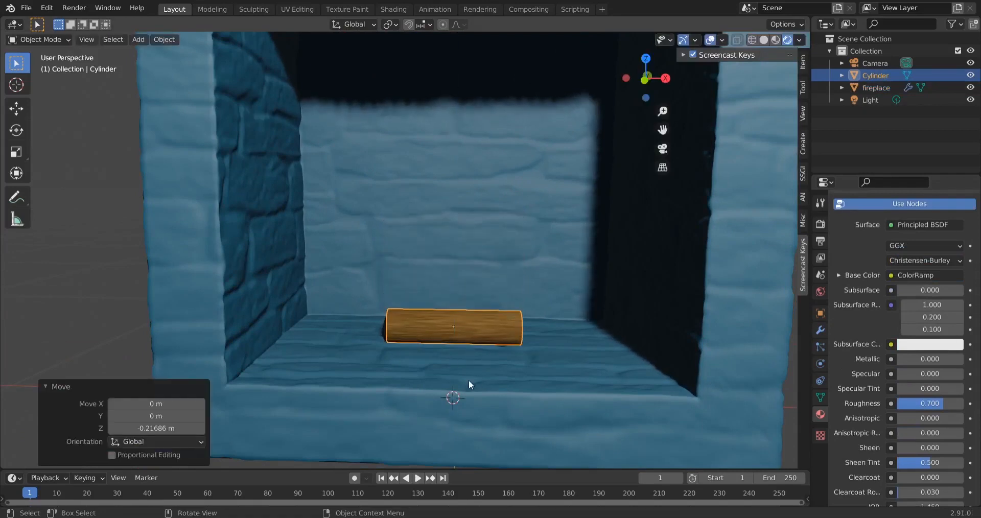
Step: Move the log about -0.095 m along Y toward the opening and rotate it slightly around Z
middle_click_drag(468, 381, 498, 360)
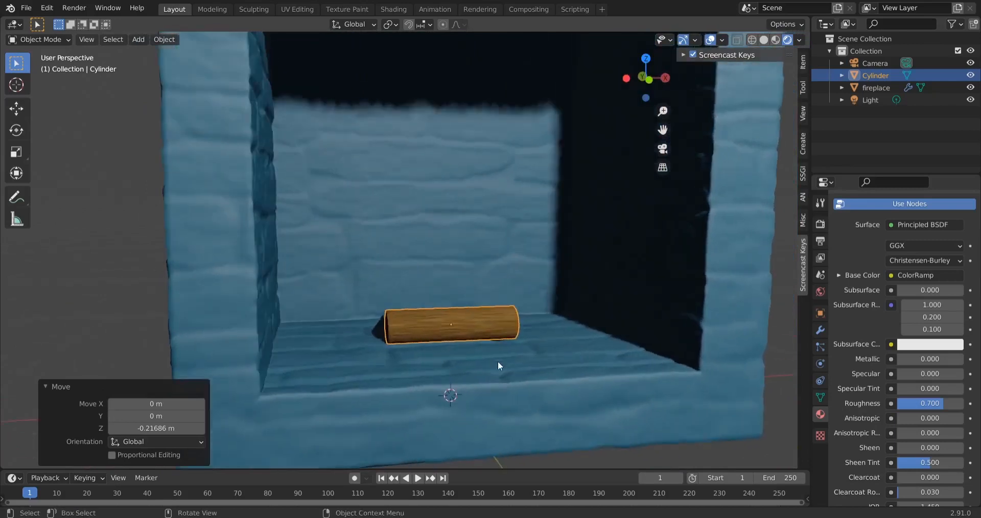
key("g")
key("y")
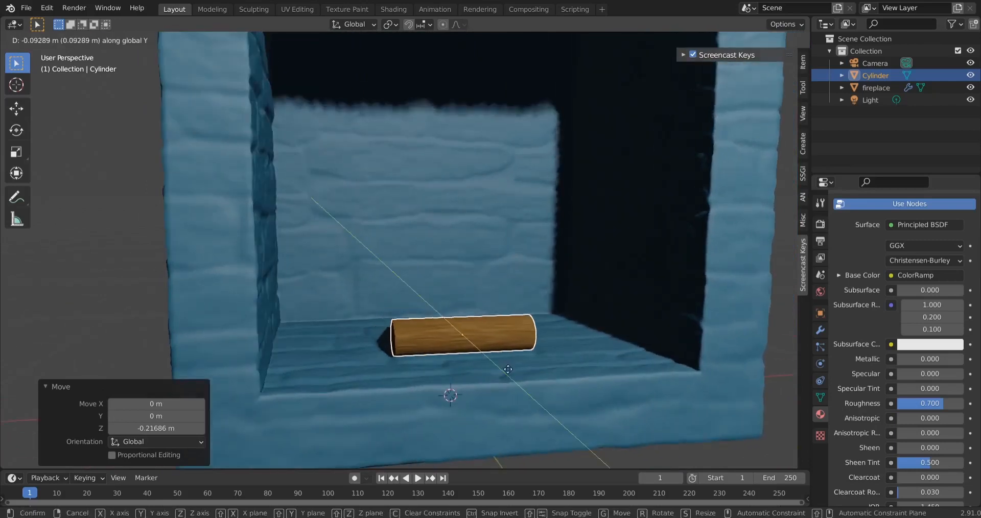
left_click(506, 367)
key("r")
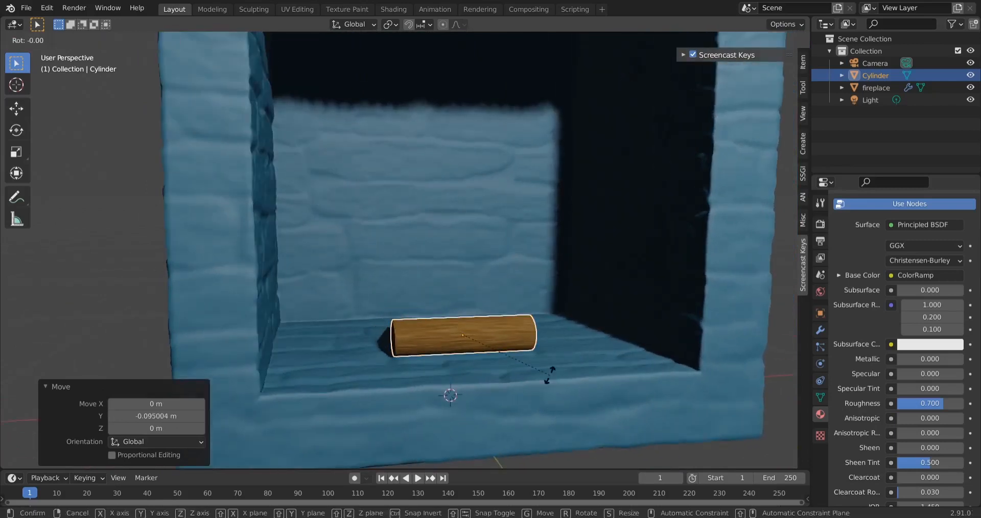
key("z")
left_click(545, 405)
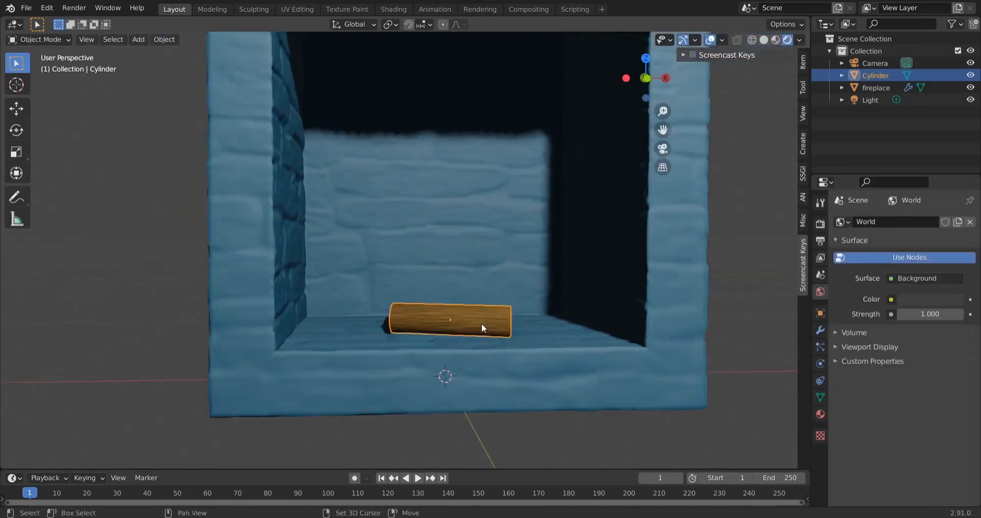
Step: Duplicate the log about 0.117 m above the original and scale the copy to about 0.978
key("shift+d")
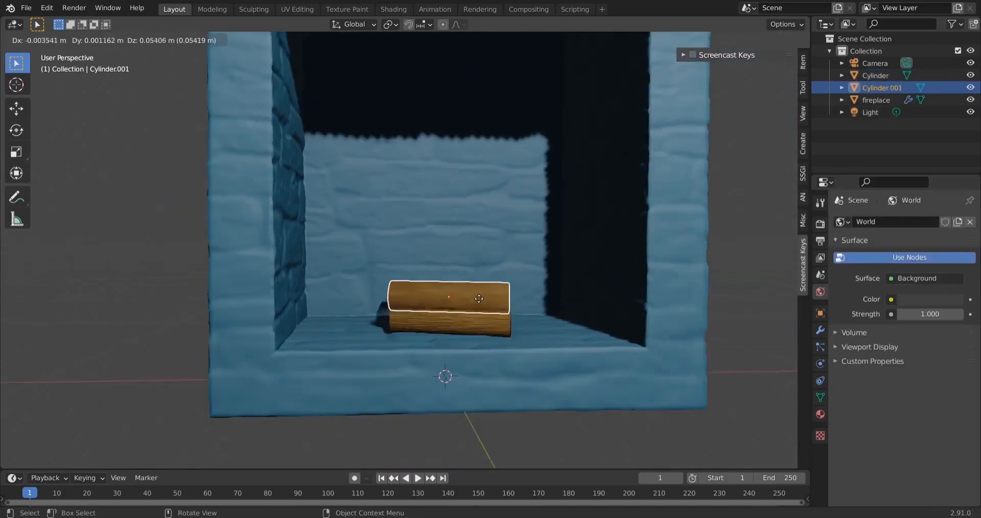
left_click(482, 274)
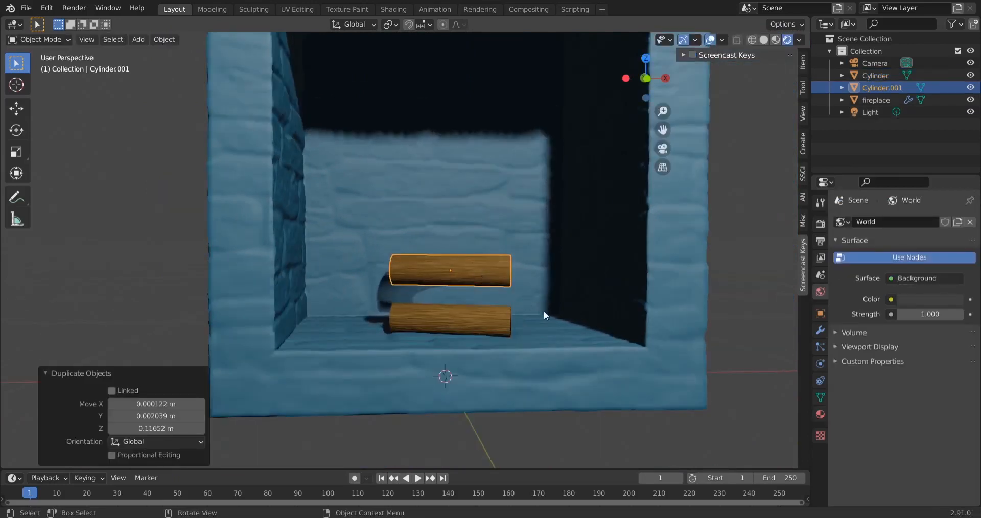
key("s")
left_click(542, 309)
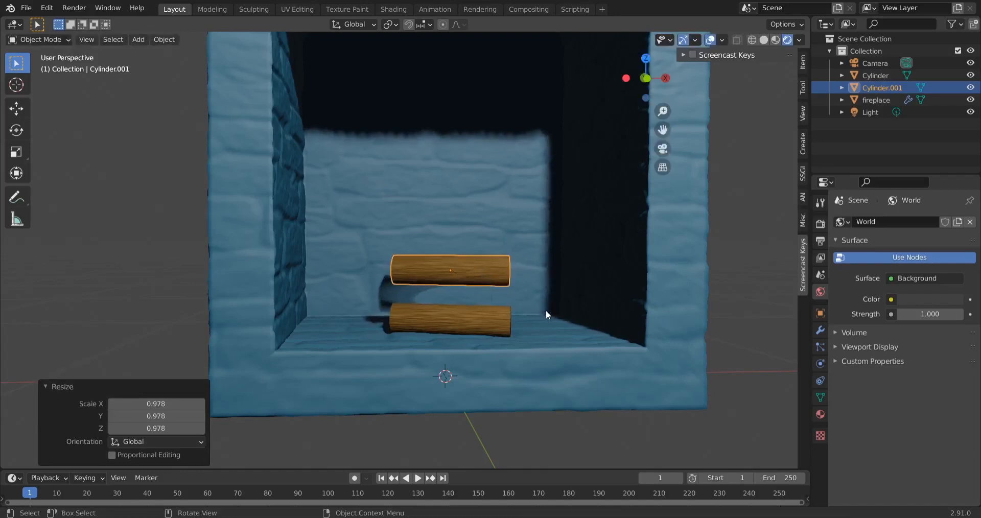
Step: Rotate the log copy about -44.8° around Z and tilt it about -30.6° in an angled view
key("r")
key("z")
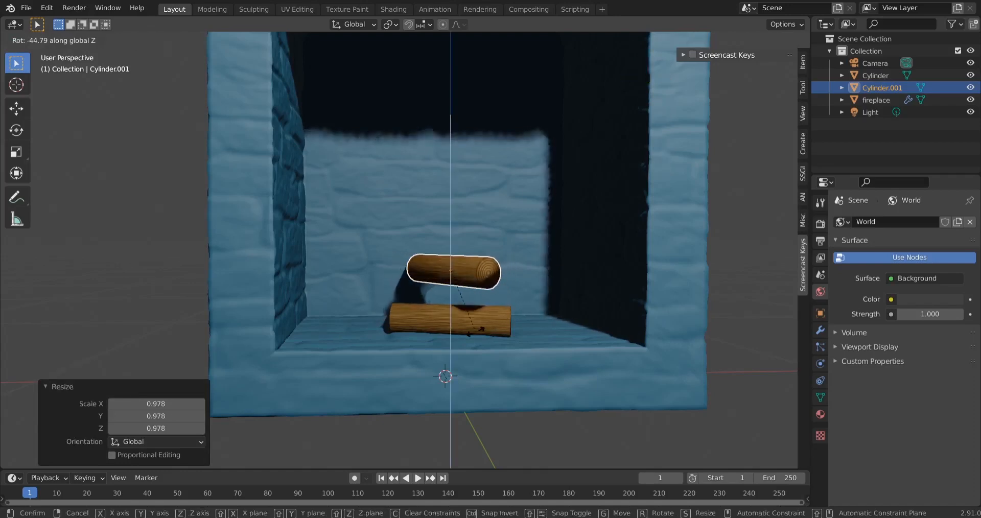
left_click(483, 330)
middle_click_drag(526, 338, 579, 335)
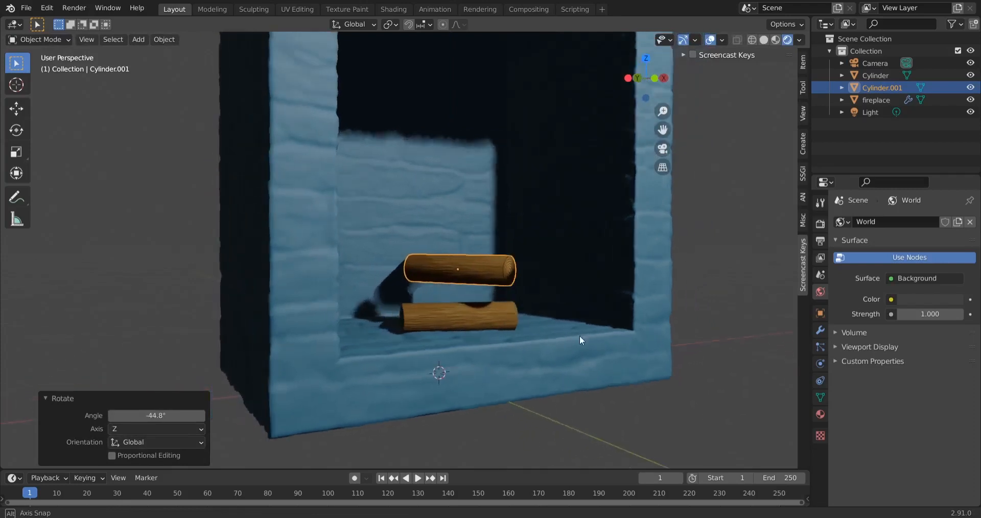
key("r")
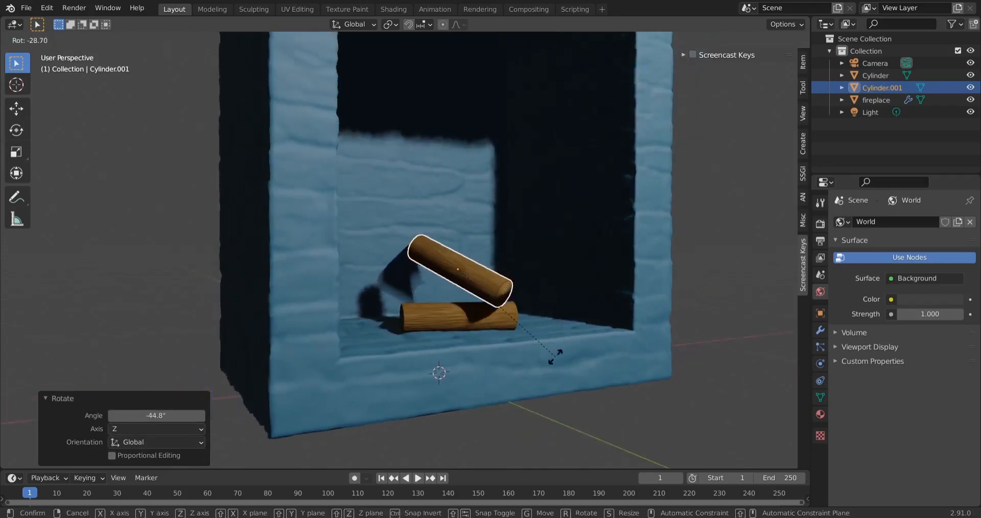
left_click(540, 351)
Step: Lower the tilted log about 0.06 m, and shift it about -0.014 m in X and -0.015 m in Y
key("g")
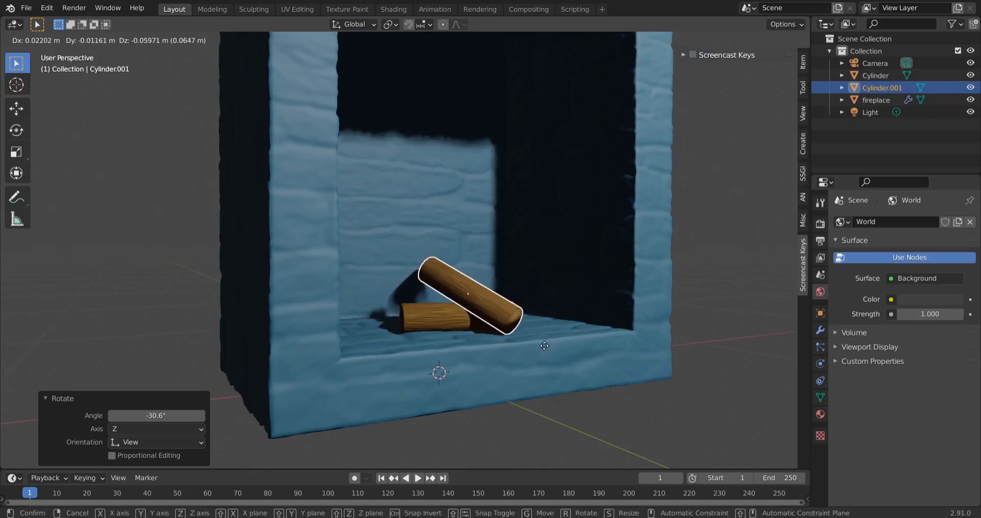
left_click(529, 360)
middle_click_drag(529, 360, 438, 347)
scroll(438, 347, "up", 5)
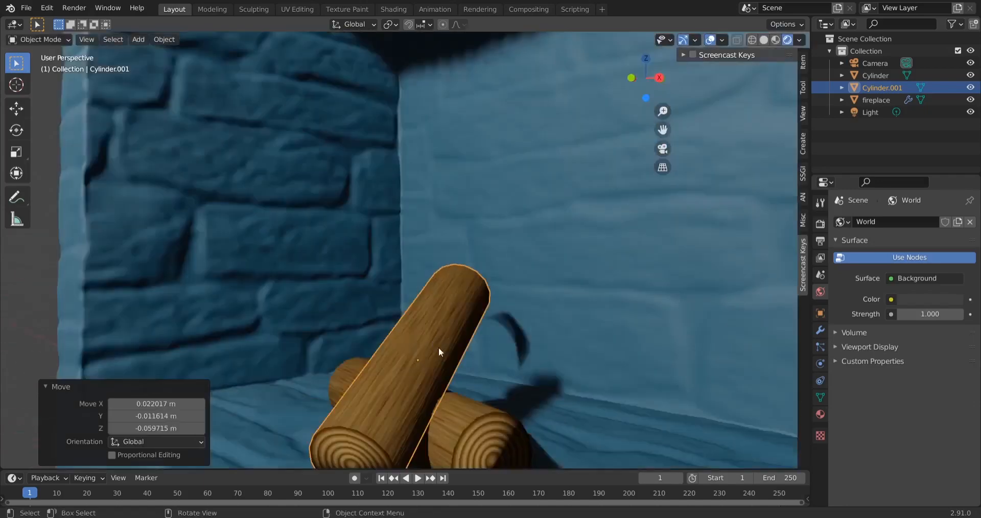
middle_click_drag(496, 417, 504, 347, "shift")
scroll(440, 363, "down", 2)
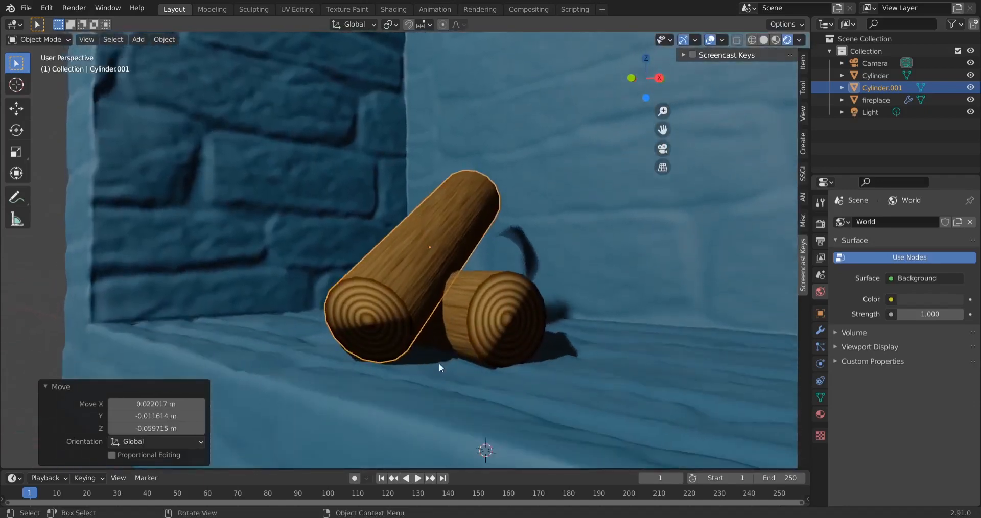
key("g")
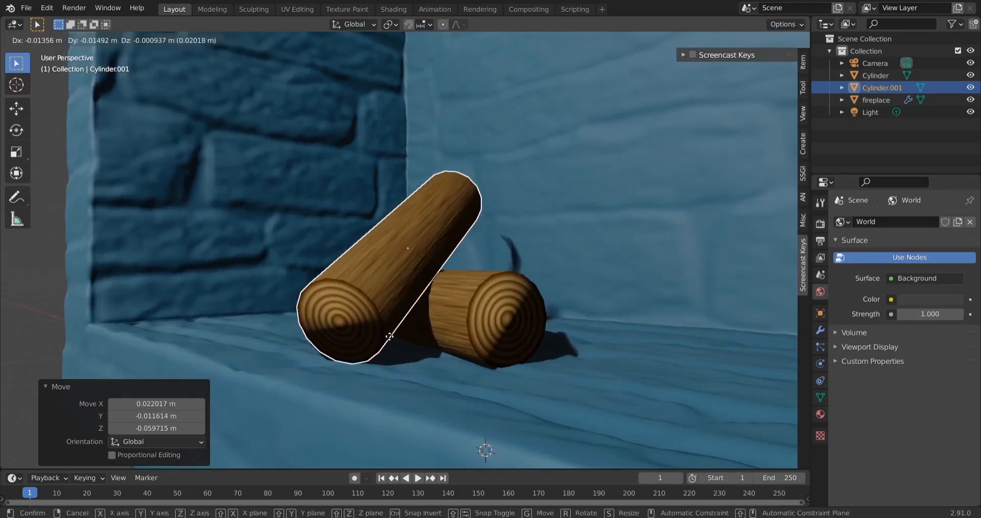
left_click(390, 338)
Step: Nudge the tilted log about 0.015 m in X and -0.009 m in Y so it leans against the first log
middle_click_drag(379, 401, 520, 330)
key("g")
left_click(607, 330)
key("g")
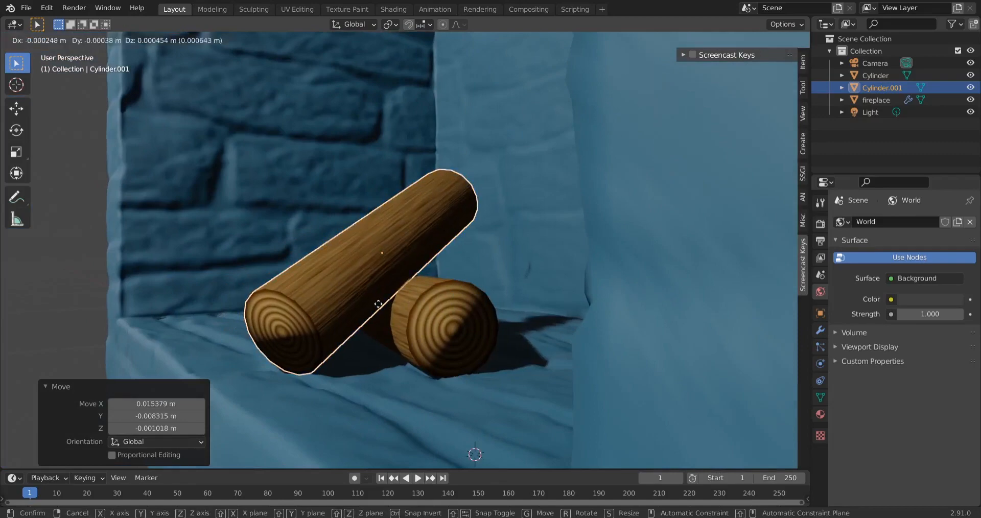
left_click(377, 302)
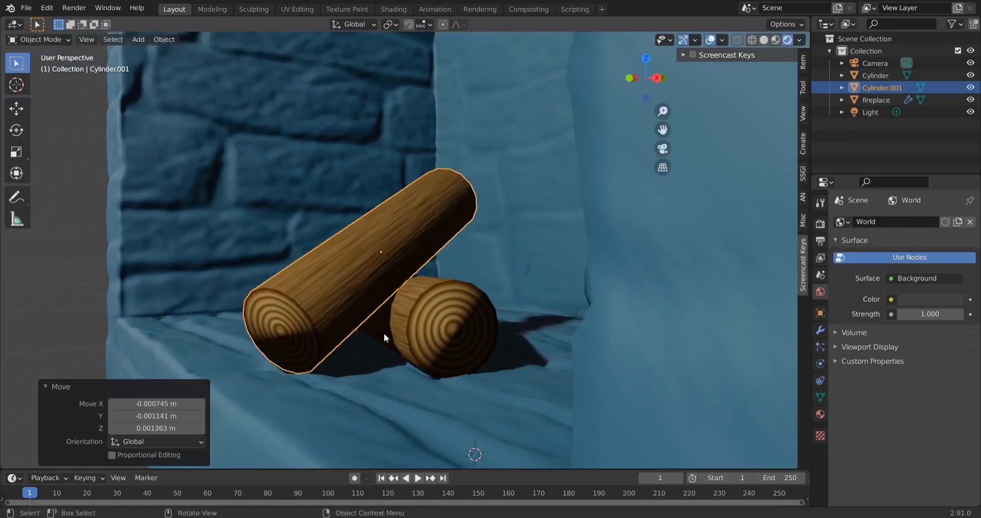
Step: Duplicate the leaning log, place the copy above the pile's other side, and rotate it about -19.6° in the front view
middle_click_drag(384, 333, 481, 411)
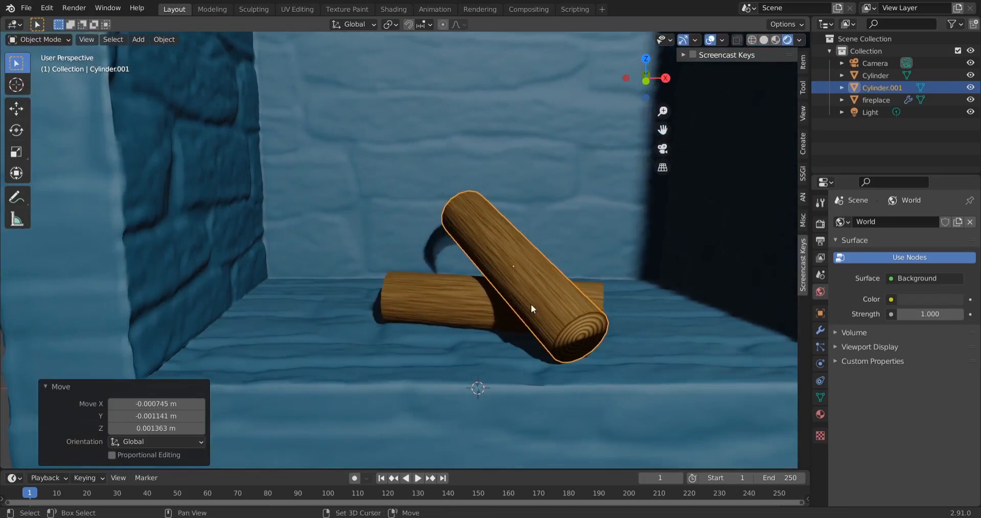
key("shift+d")
left_click(408, 237)
key("r")
left_click(311, 309)
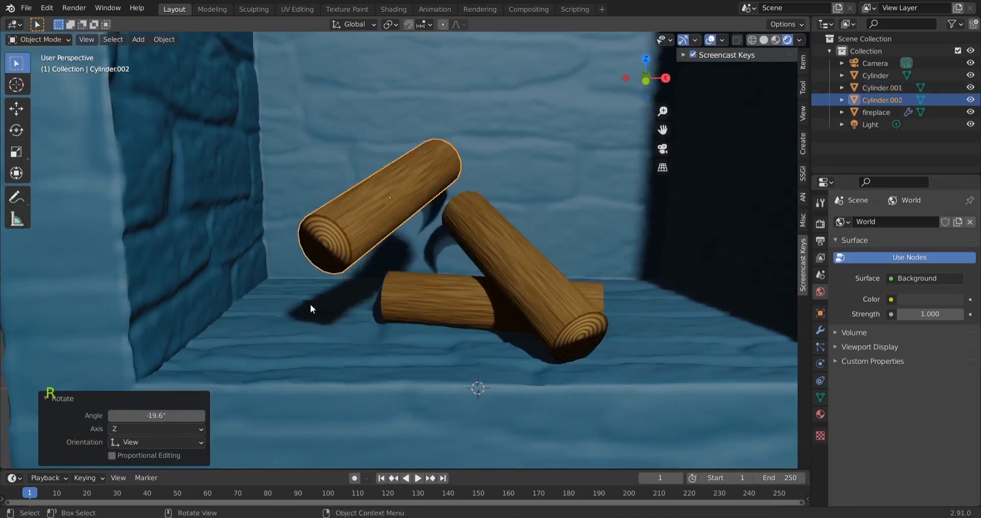
Step: Rotate the third log about 13.6° in a side view and about -26.2° as seen from above
middle_click_drag(310, 308, 278, 274)
key("r")
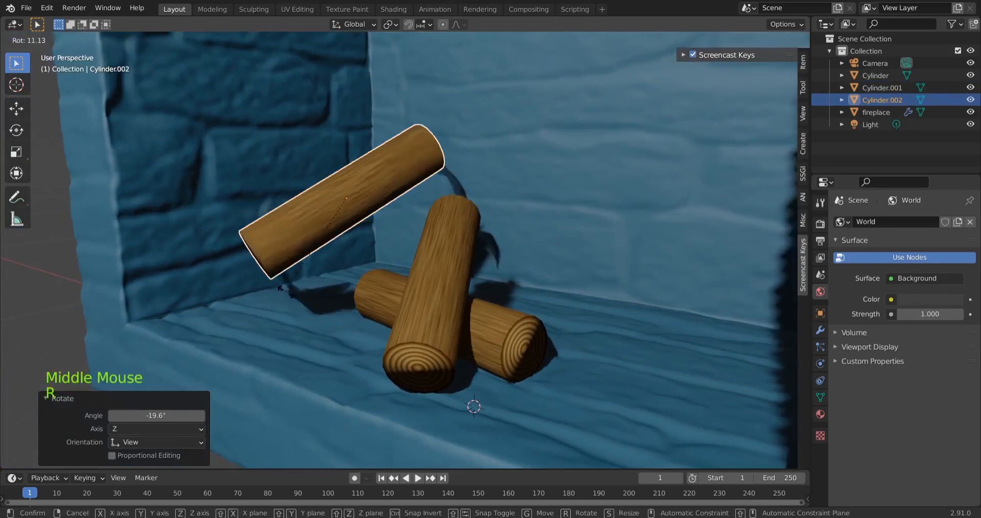
left_click(289, 293)
middle_click_drag(355, 327, 407, 397)
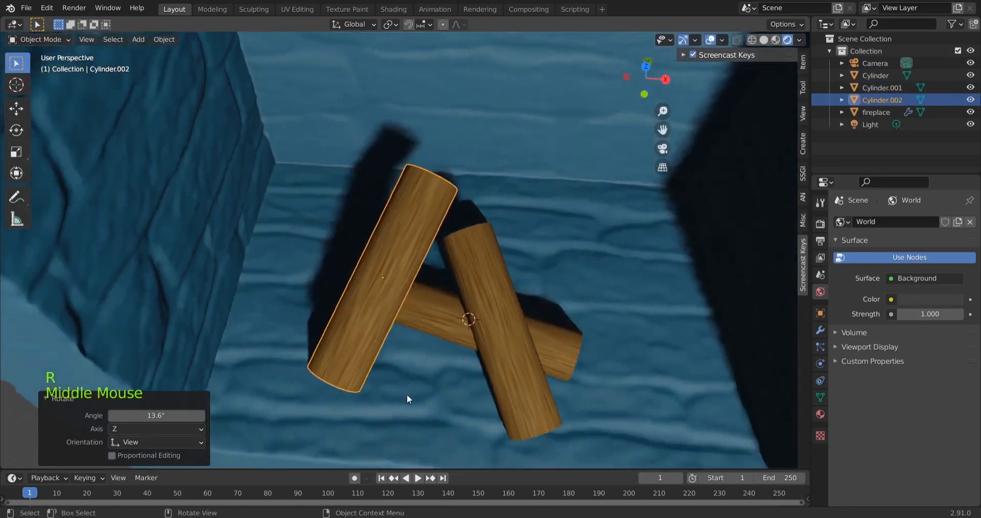
key("r")
left_click(342, 409)
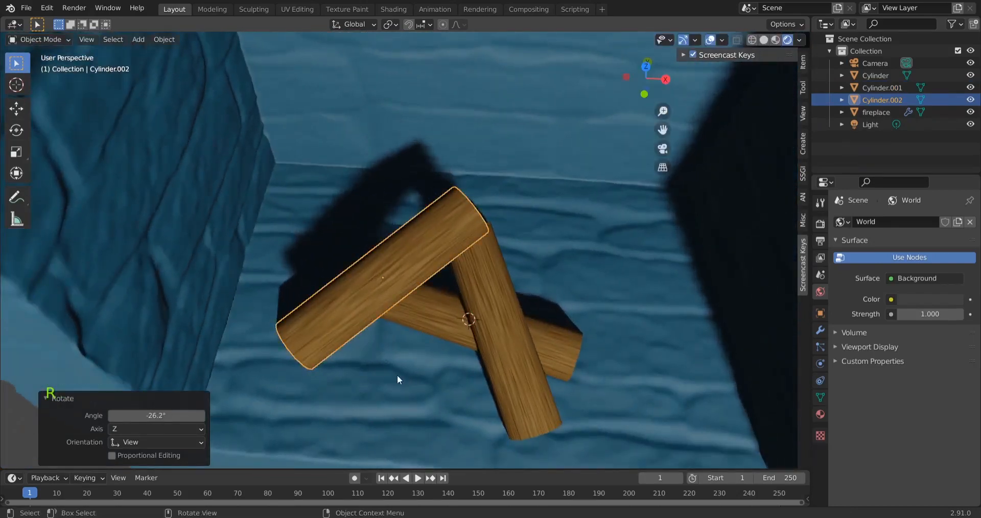
Step: Move and rotate the third log so it lies across the front of the pile, and scale it uniformly to 0.89
key("g")
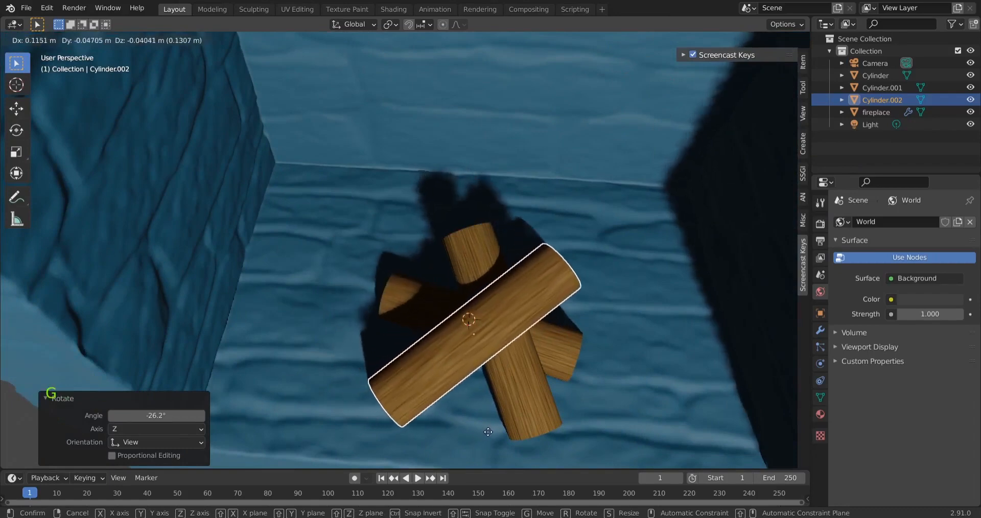
left_click(488, 432)
middle_click_drag(488, 431, 363, 275)
key("r")
left_click(394, 301)
key("s")
left_click(510, 312)
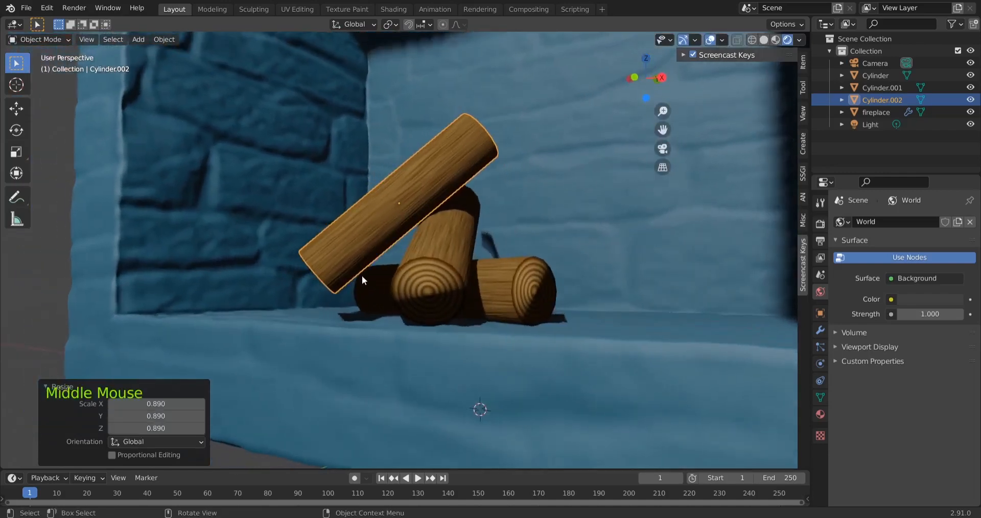
Step: Lower the third log about 0.025 m in total and rotate it about 5.86° so it leans against the second log
key("g")
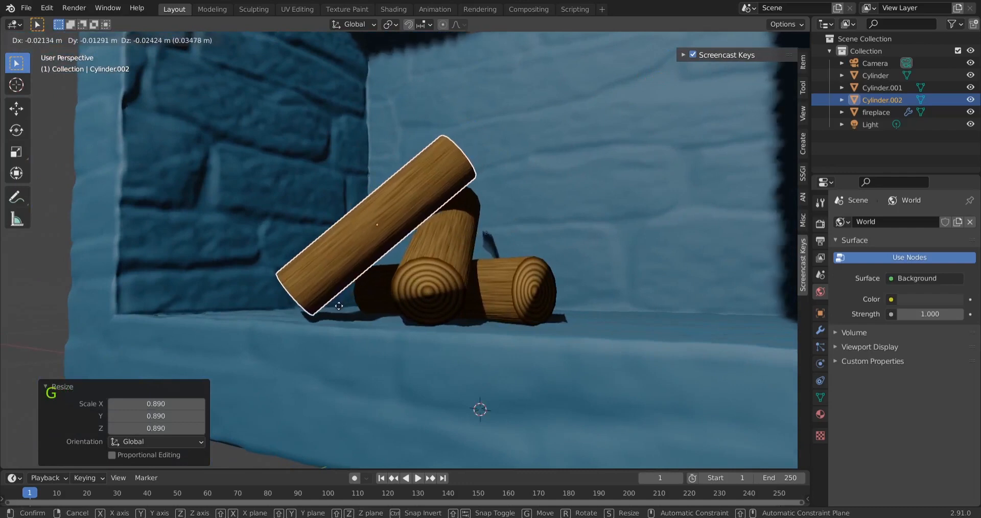
left_click(361, 317)
key("r")
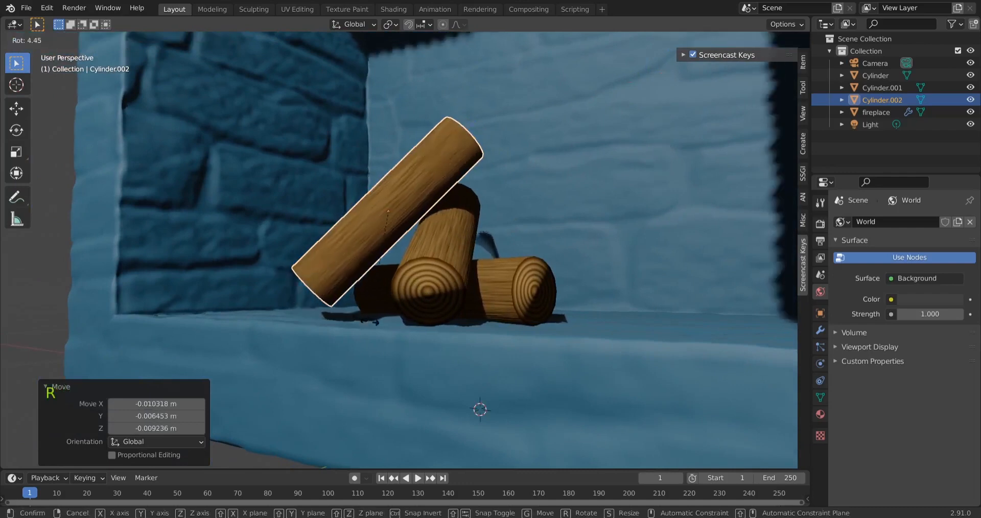
left_click(372, 323)
key("g")
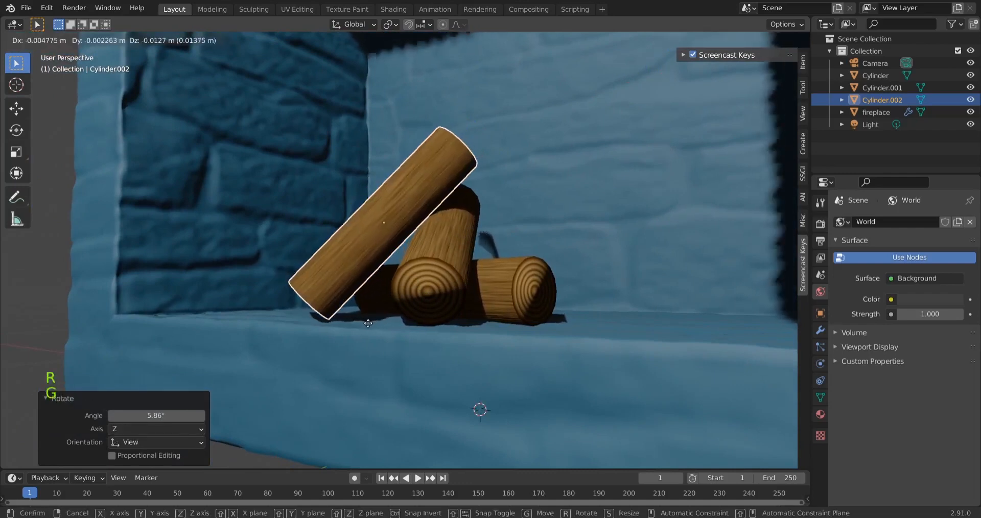
left_click(367, 325)
Step: Select all three logs and move them together about 0.04 m along Y, deeper into the fireplace
middle_click_drag(373, 367, 430, 376)
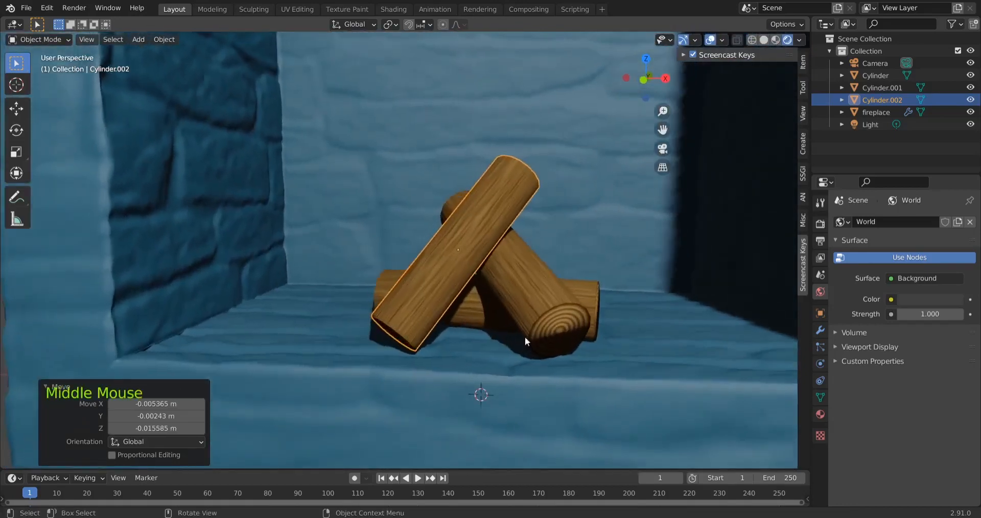
left_click(584, 296)
left_click(506, 263, "shift")
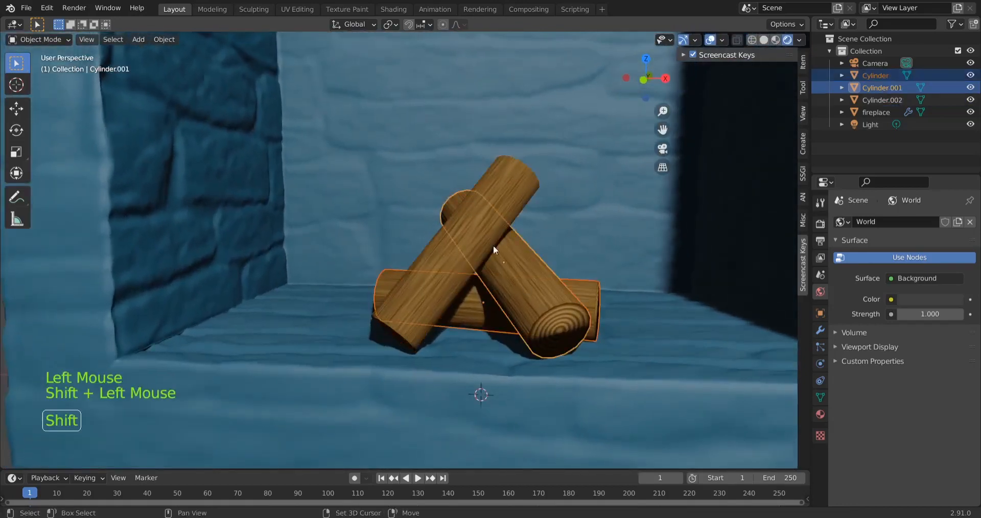
left_click(467, 266, "shift")
middle_click_drag(451, 366, 317, 403)
scroll(322, 388, "down", 4)
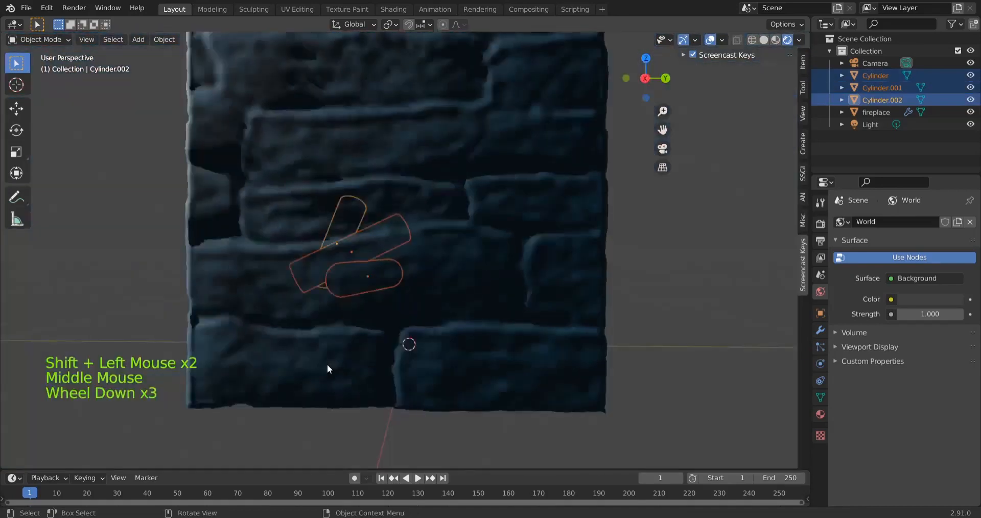
middle_click_drag(359, 338, 516, 363)
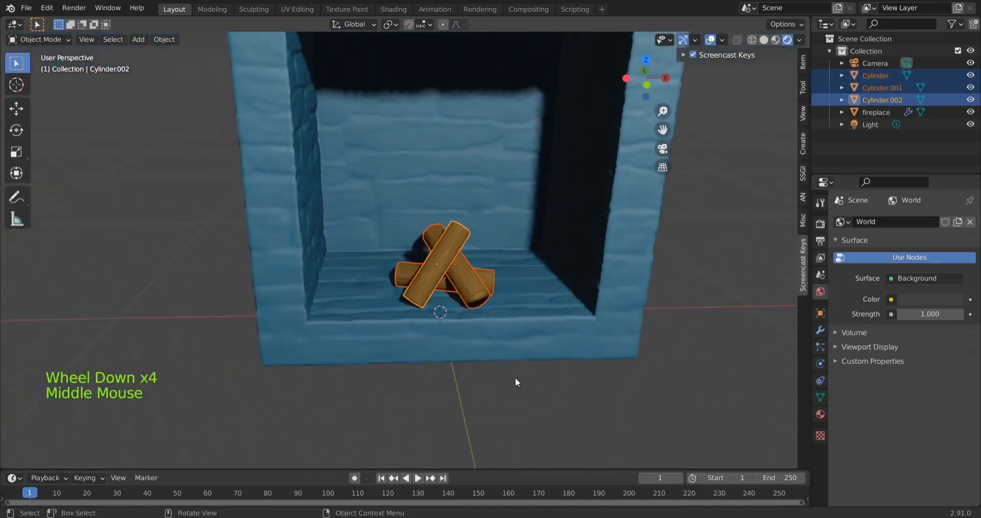
key("g")
key("y")
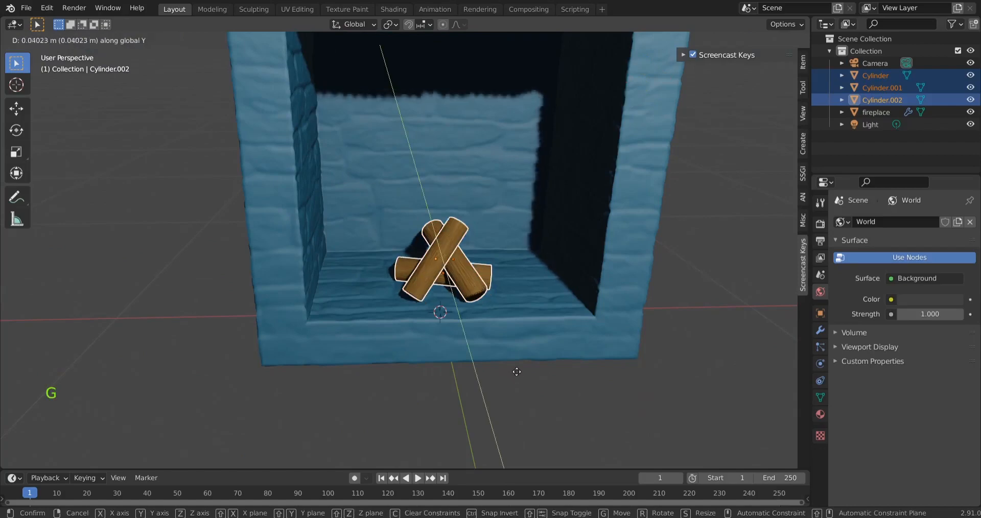
left_click(516, 369)
mouse_move(516, 370)
middle_mouse_down()
mouse_move(532, 395)
mouse_move(535, 347)
mouse_move(518, 372)
mouse_move(464, 379)
mouse_move(512, 378)
middle_mouse_up()
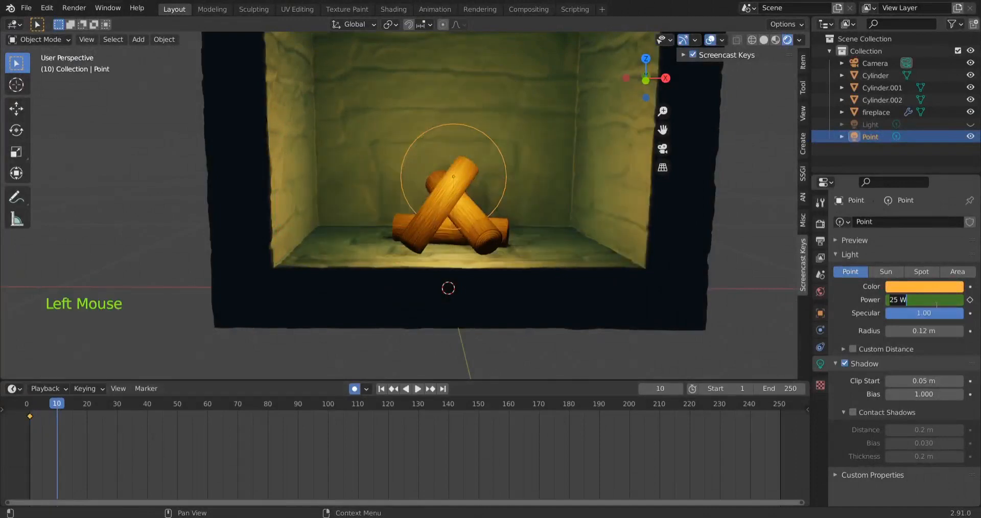
Step: Keyframe the point light's power every 10 frames up to frame 40, and play the animation with its end frame set to 40
left_click(924, 299)
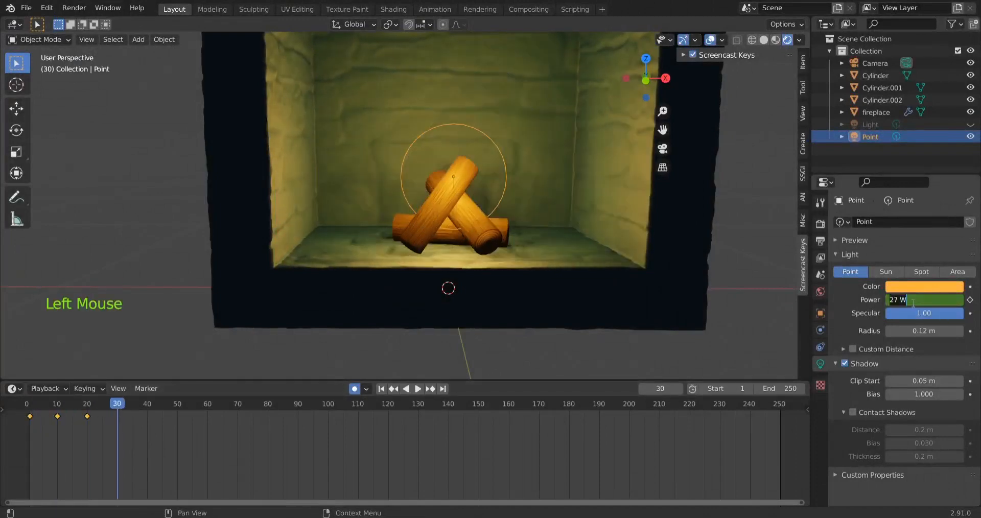
left_click(147, 406)
type("40")
key("Return")
key("space")
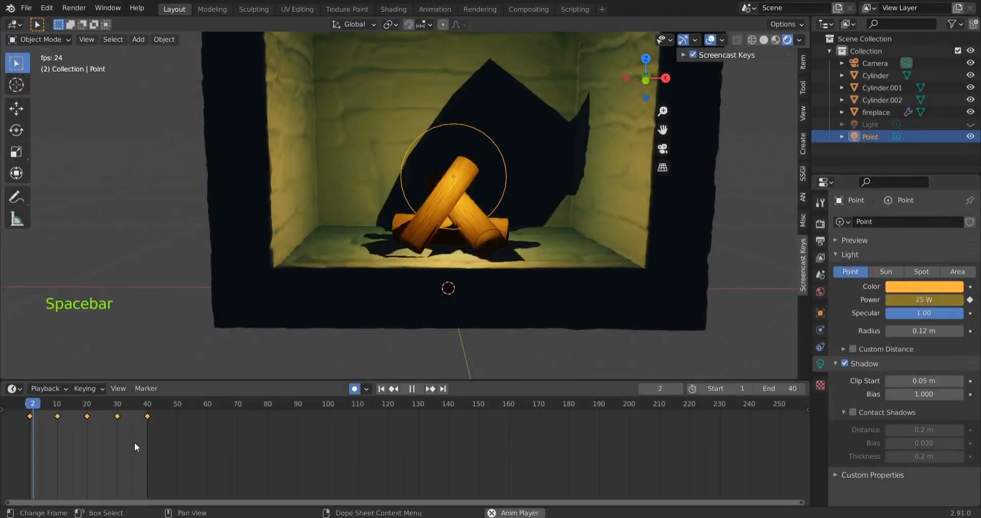
scroll(670, 321, "down", 2)
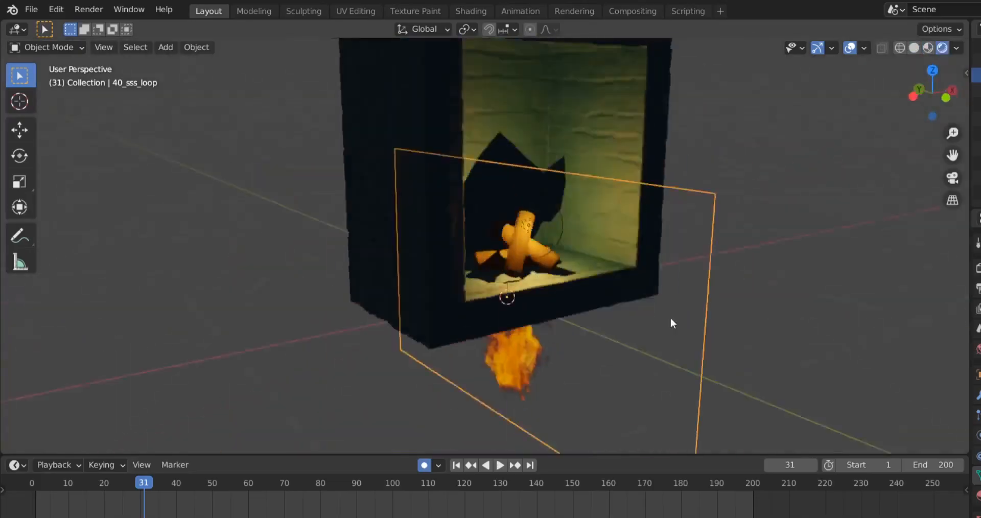
Step: Raise the fire image plane along Z to the level of the logs and rotate it 90° about Z
middle_click_drag(670, 322, 576, 327)
key("g")
key("z")
left_click(577, 227)
key("r")
key("z")
key("9")
key("0")
key("Return")
Step: Move the fire plane about -0.091 m along Y to line it up with the logs
middle_click_drag(685, 319, 575, 215)
key("g")
key("y")
left_click(572, 287)
Step: Switch the render engine to Cycles and inspect the fire plane with the logs from the front
middle_click_drag(821, 358, 613, 271)
left_click(978, 268)
middle_click_drag(639, 353, 491, 424)
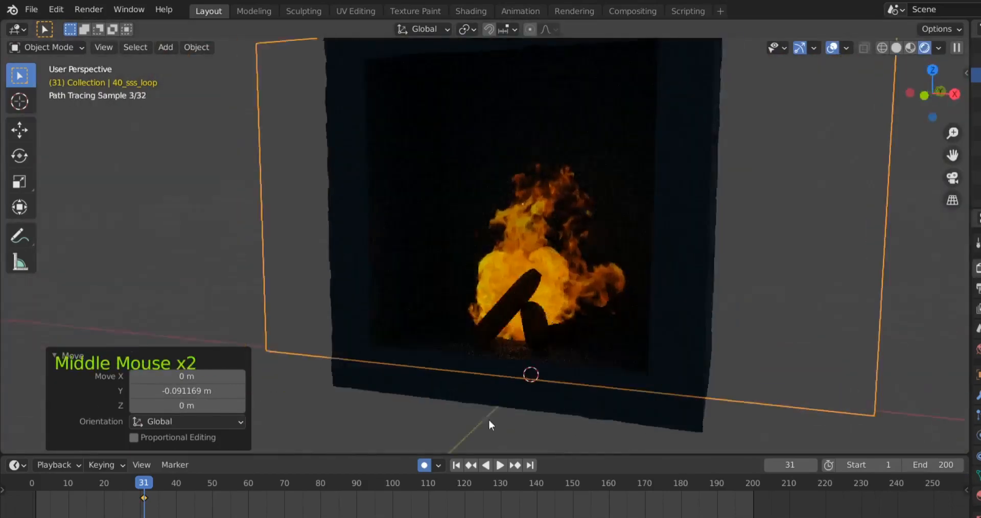